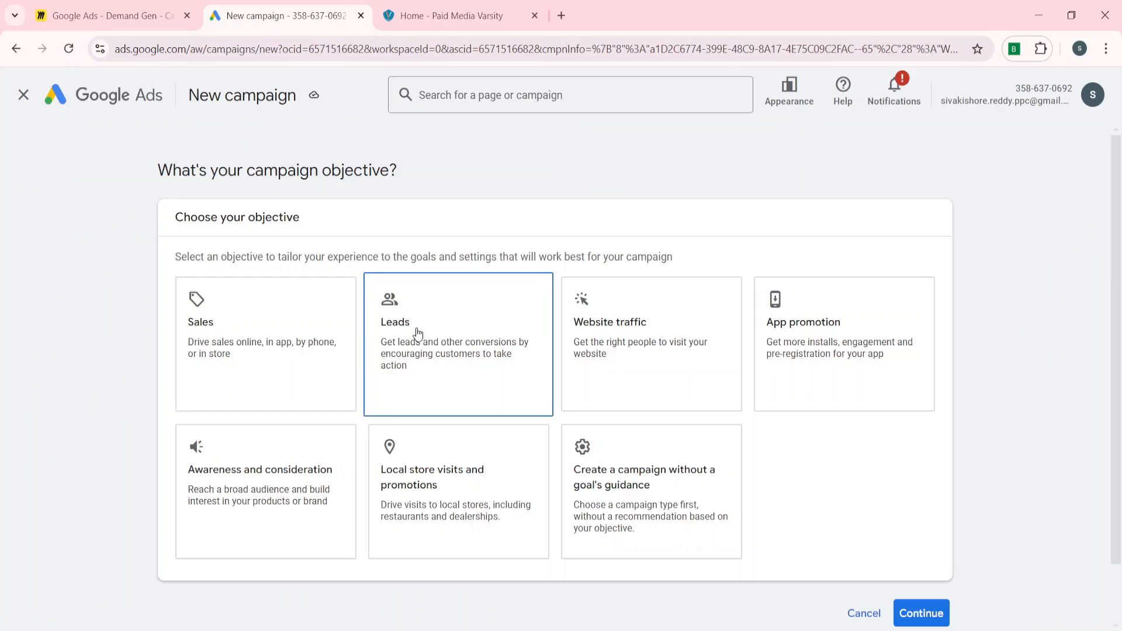
Create a campaign without a goal's guidance and choose Demand Gen as the campaign type
{"action": "left_click", "coordinate": [621, 491]}
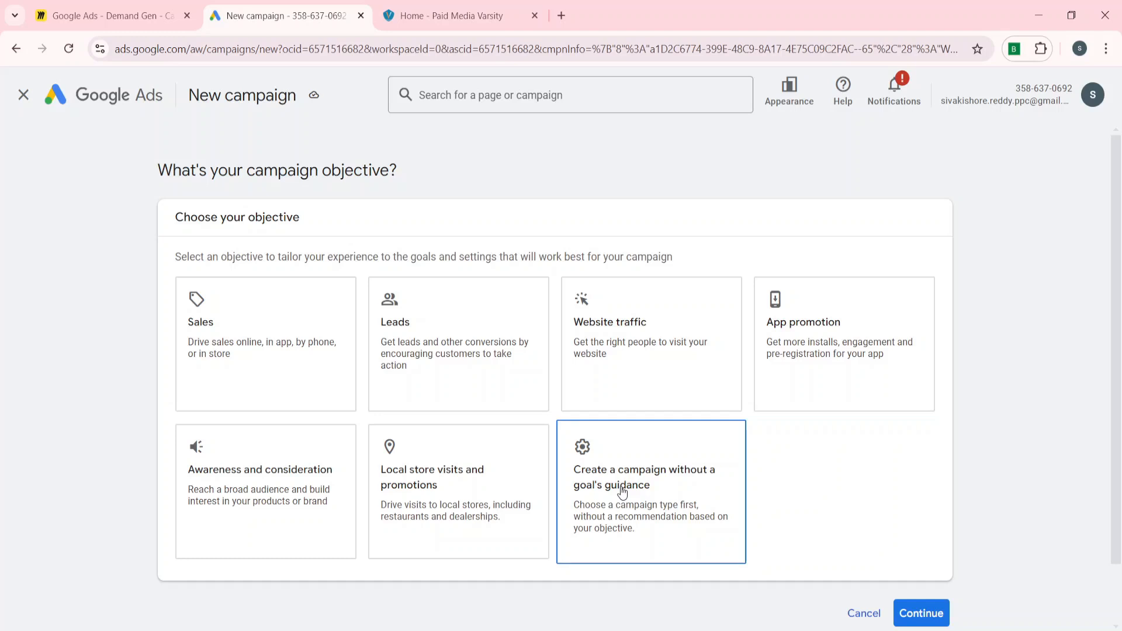
{"action": "left_click", "coordinate": [623, 493]}
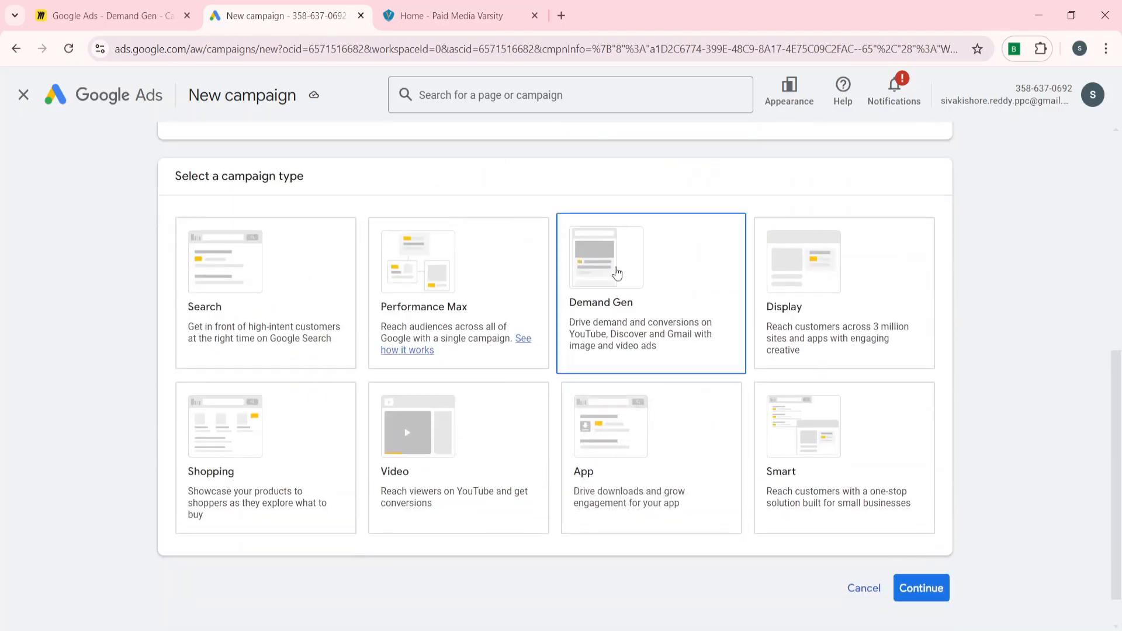
{"action": "left_click", "coordinate": [617, 273]}
Remove the Outbound clicks conversion goal from the campaign's conversion goals
{"action": "scroll", "coordinate": [553, 569], "scroll_direction": "down", "scroll_amount": 5}
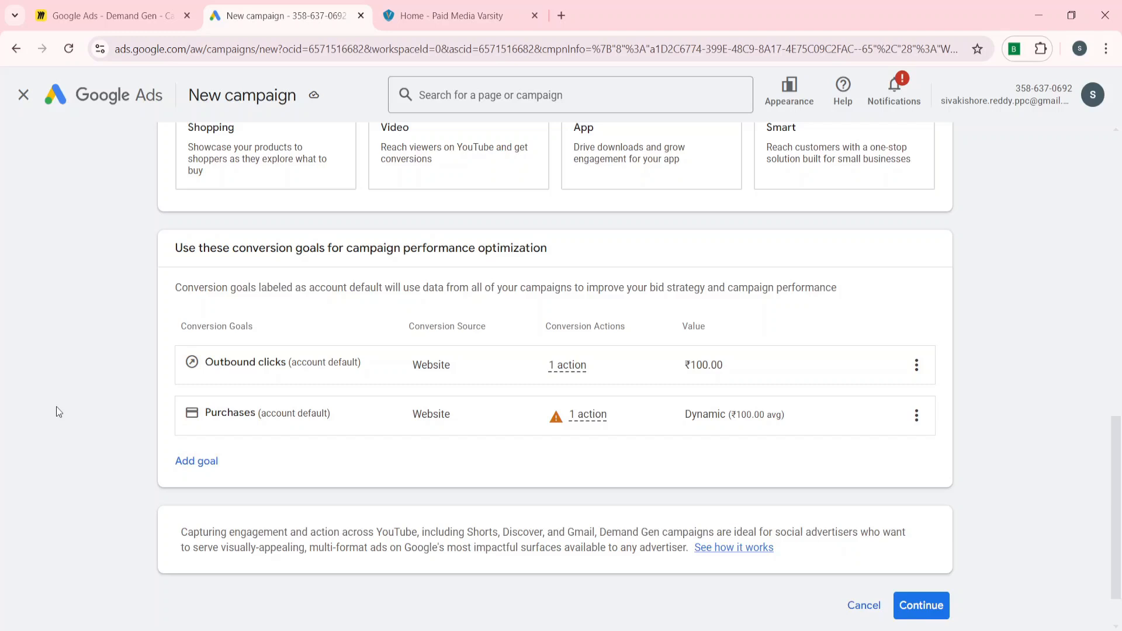
{"action": "scroll", "coordinate": [58, 412], "scroll_direction": "down", "scroll_amount": 1}
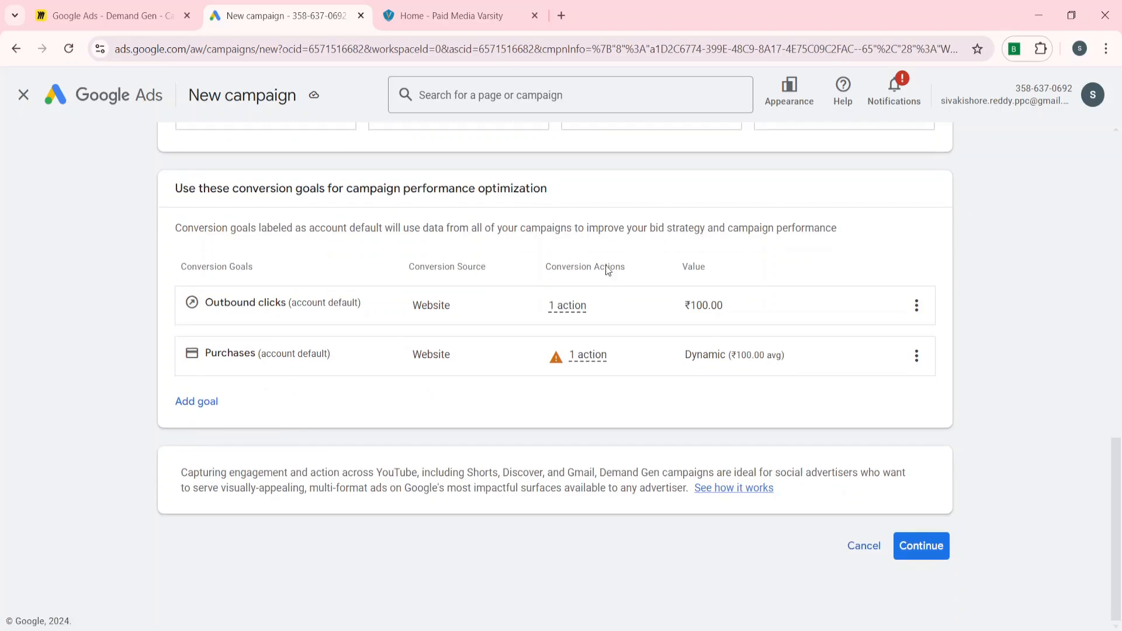
{"action": "left_click", "coordinate": [917, 307]}
{"action": "left_click", "coordinate": [993, 319]}
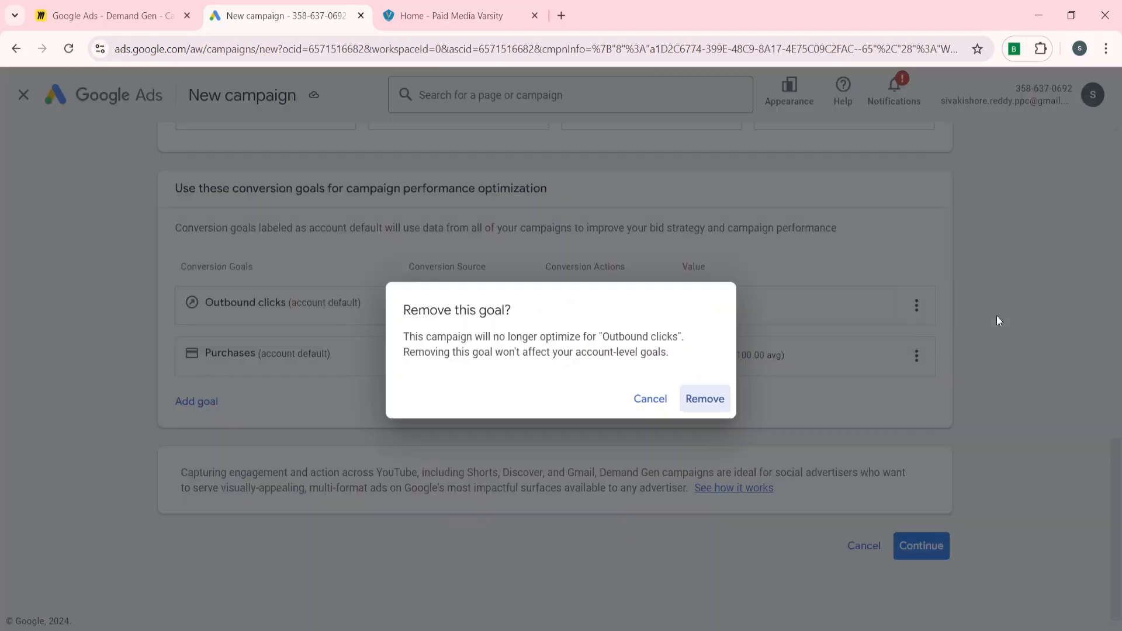
{"action": "left_click", "coordinate": [719, 411]}
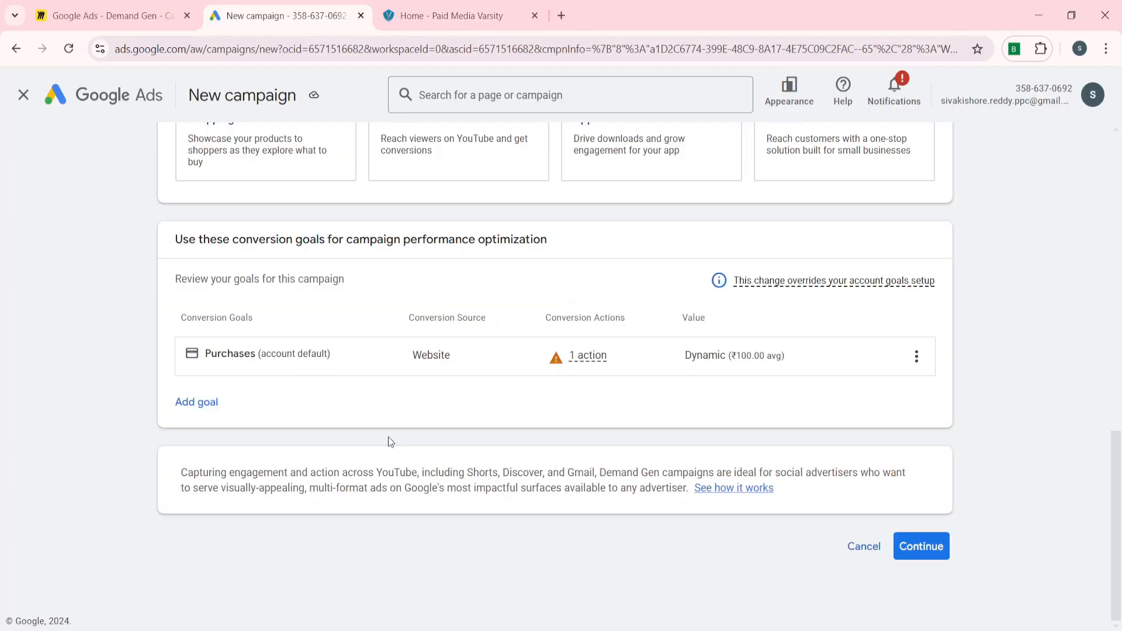
Continue to the campaign setup and start a new campaign instead of finishing a saved draft
{"action": "left_click", "coordinate": [921, 548]}
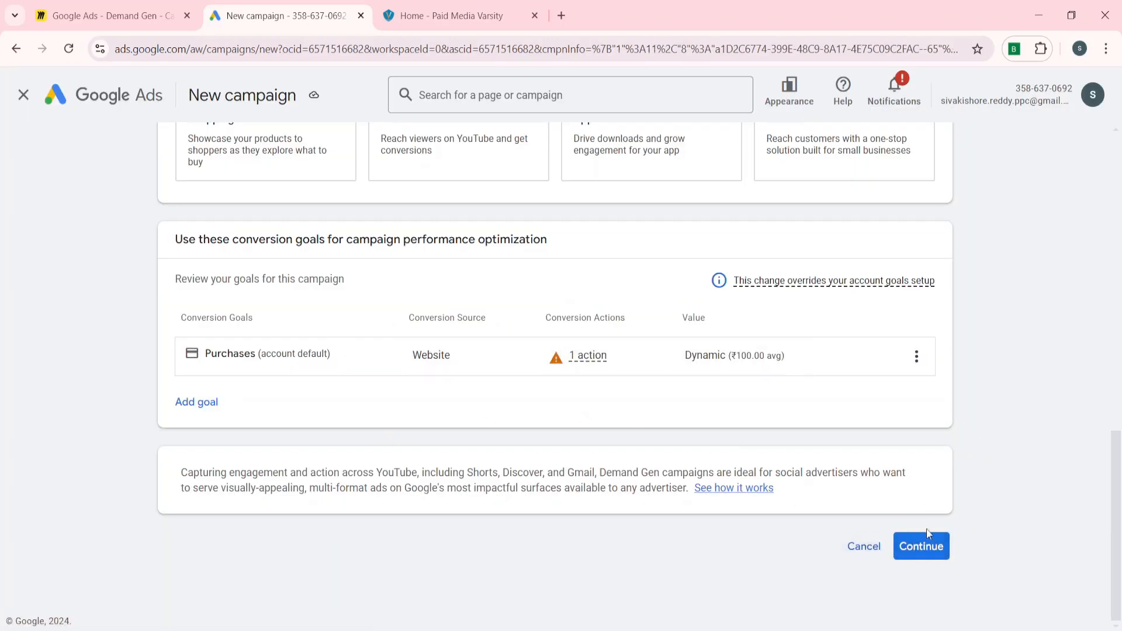
{"action": "left_click", "coordinate": [928, 547]}
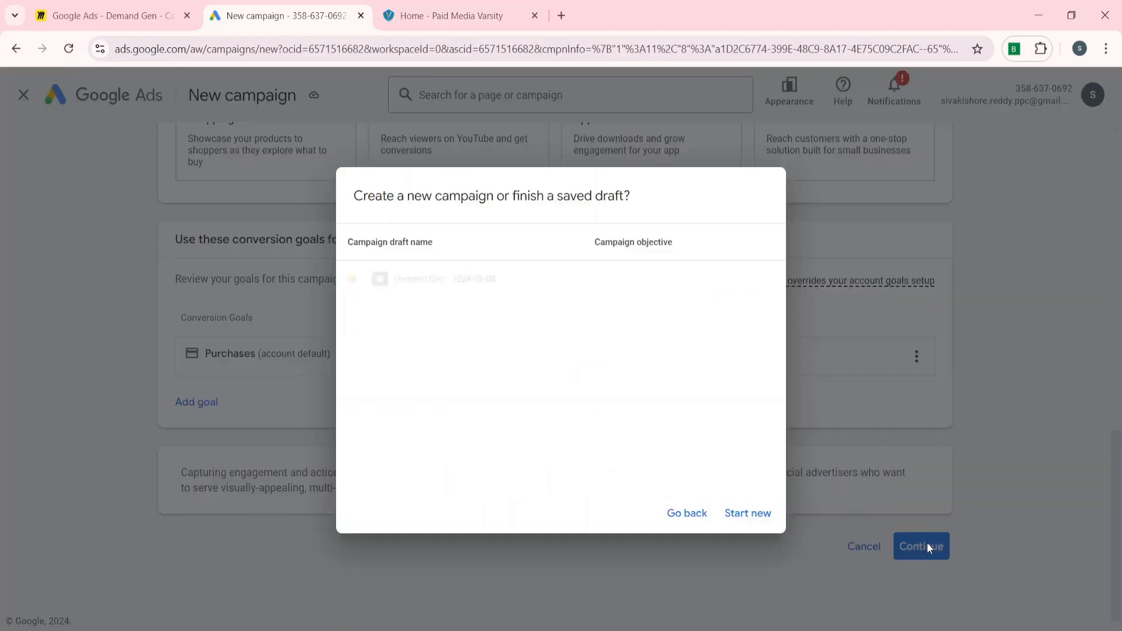
{"action": "left_click", "coordinate": [764, 511]}
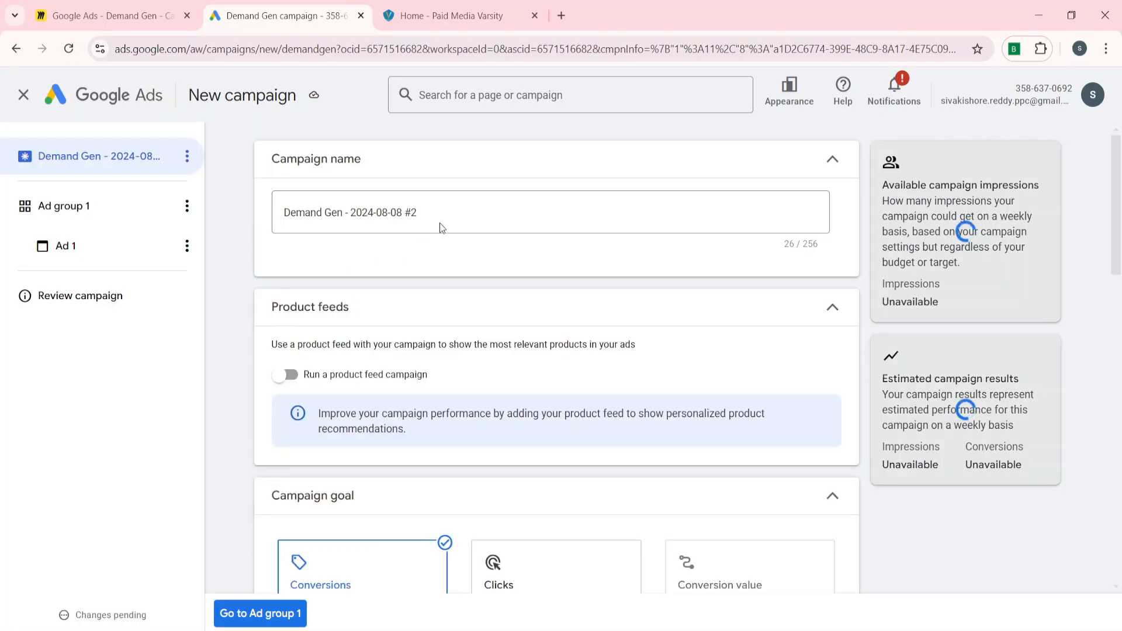
Rename the campaign as PMV Test Demand Gen
{"action": "left_click", "coordinate": [323, 219]}
{"action": "key", "text": "ctrl+a"}
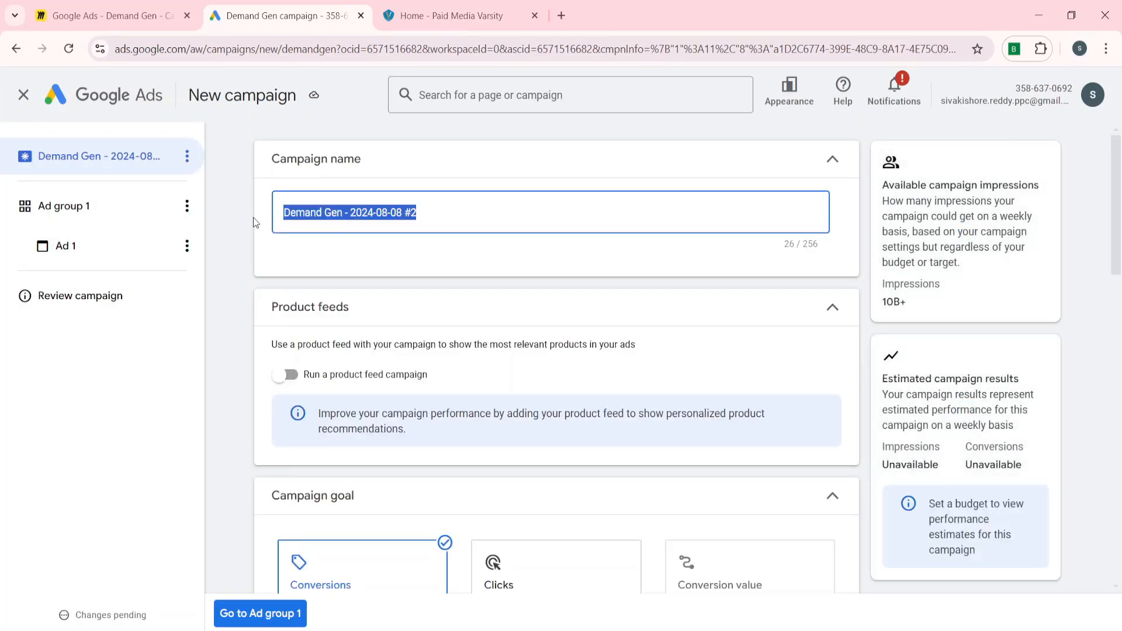
{"action": "key", "text": "BackSpace"}
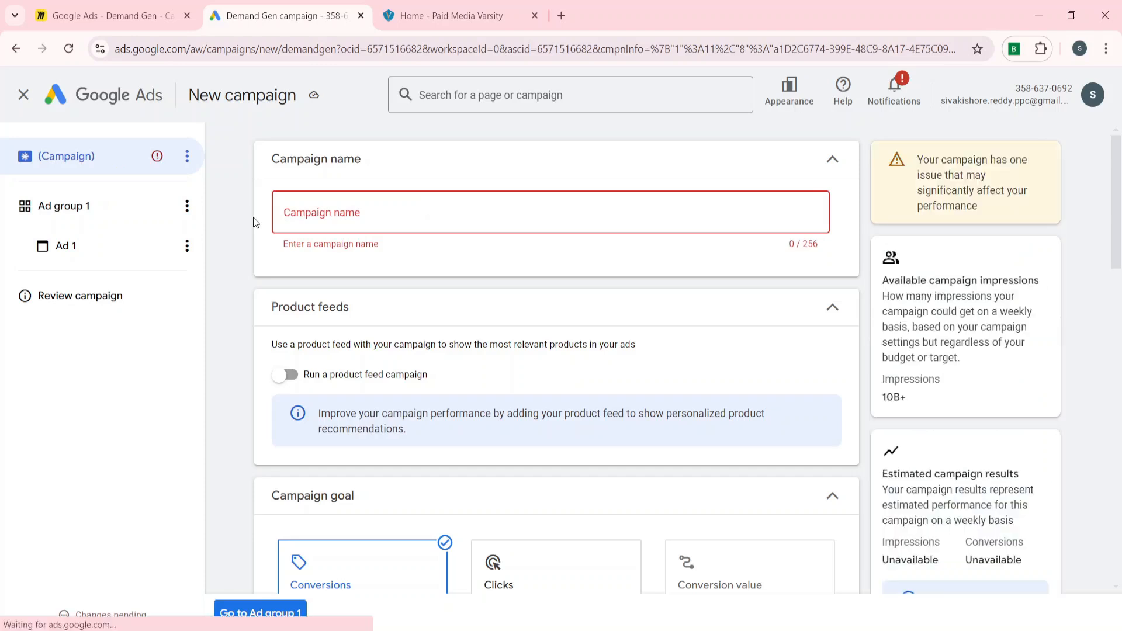
{"action": "type", "text": "PMV "}
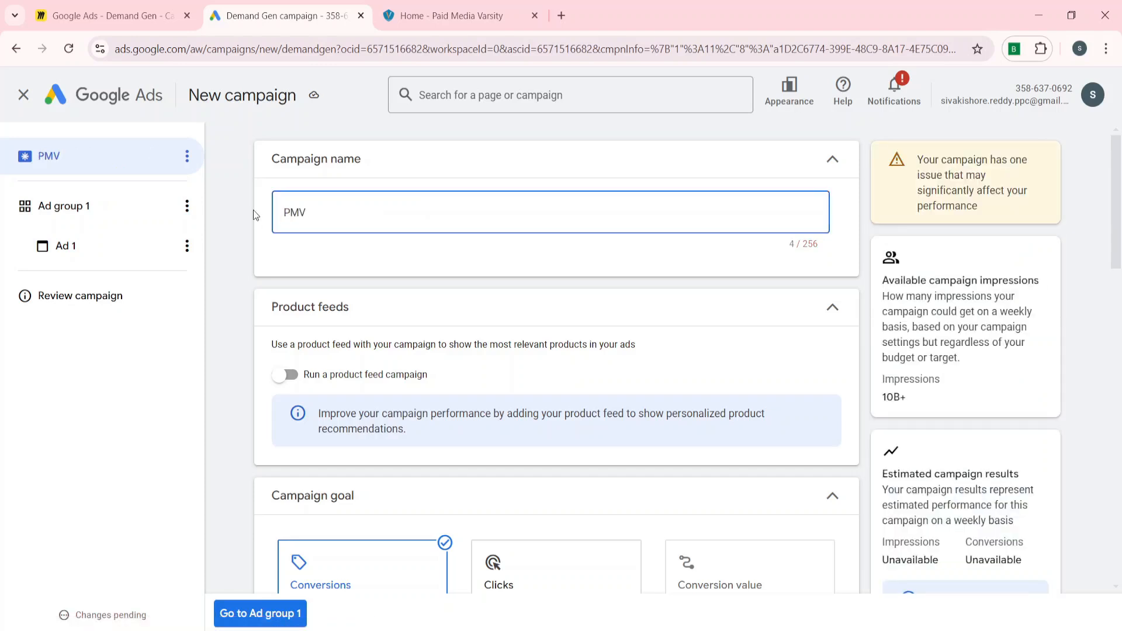
{"action": "type", "text": "Test Demand Gen"}
{"action": "left_click", "coordinate": [244, 255]}
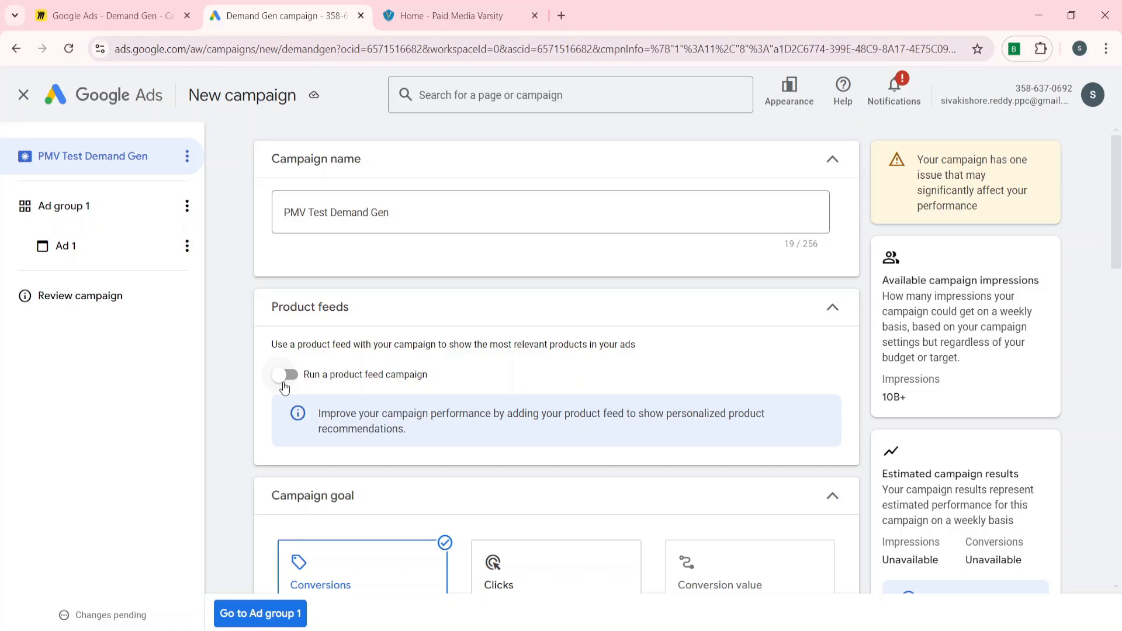
Review the product feed, campaign goal, conversion goal and target cost per action settings, and collapse the target cost per action section
{"action": "scroll", "coordinate": [284, 388], "scroll_direction": "down", "scroll_amount": 3}
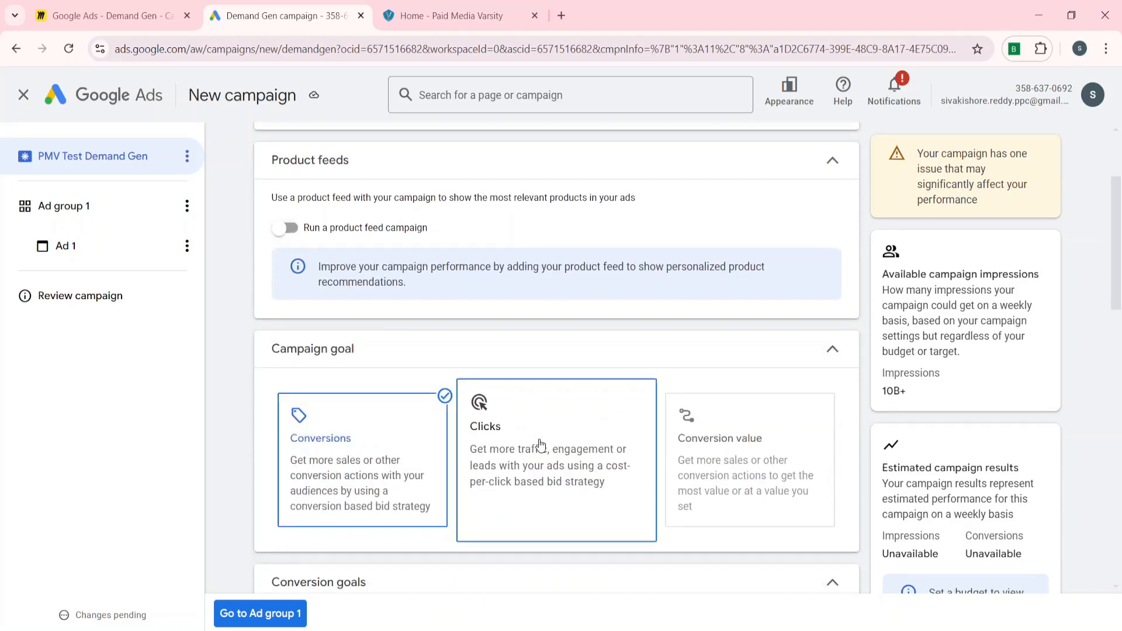
{"action": "scroll", "coordinate": [540, 443], "scroll_direction": "down", "scroll_amount": 2}
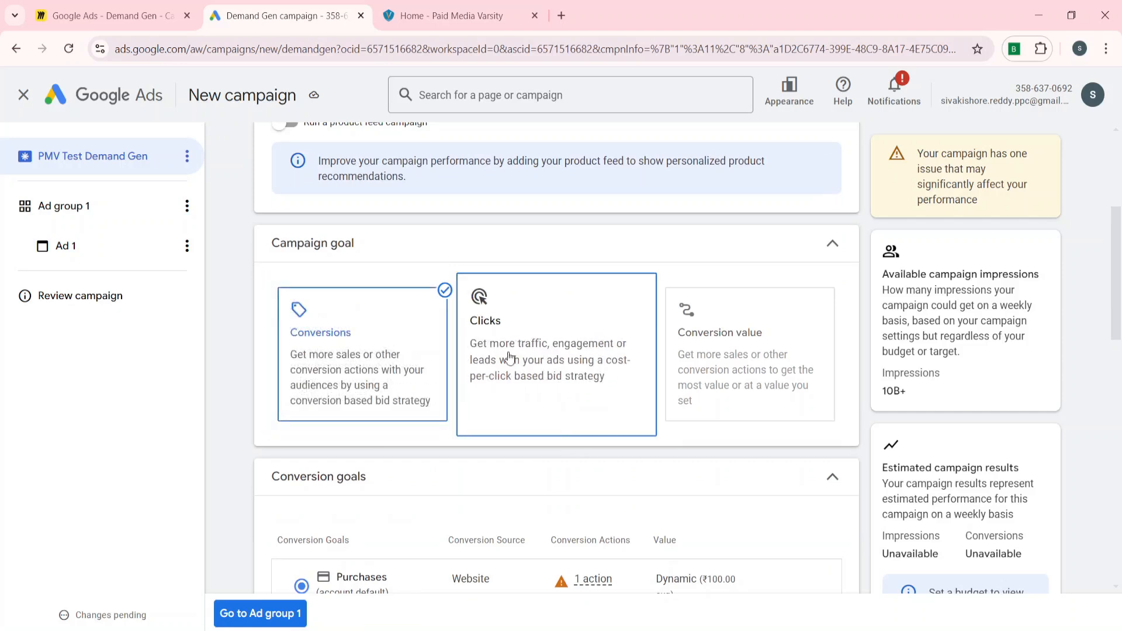
{"action": "scroll", "coordinate": [526, 458], "scroll_direction": "down", "scroll_amount": 1}
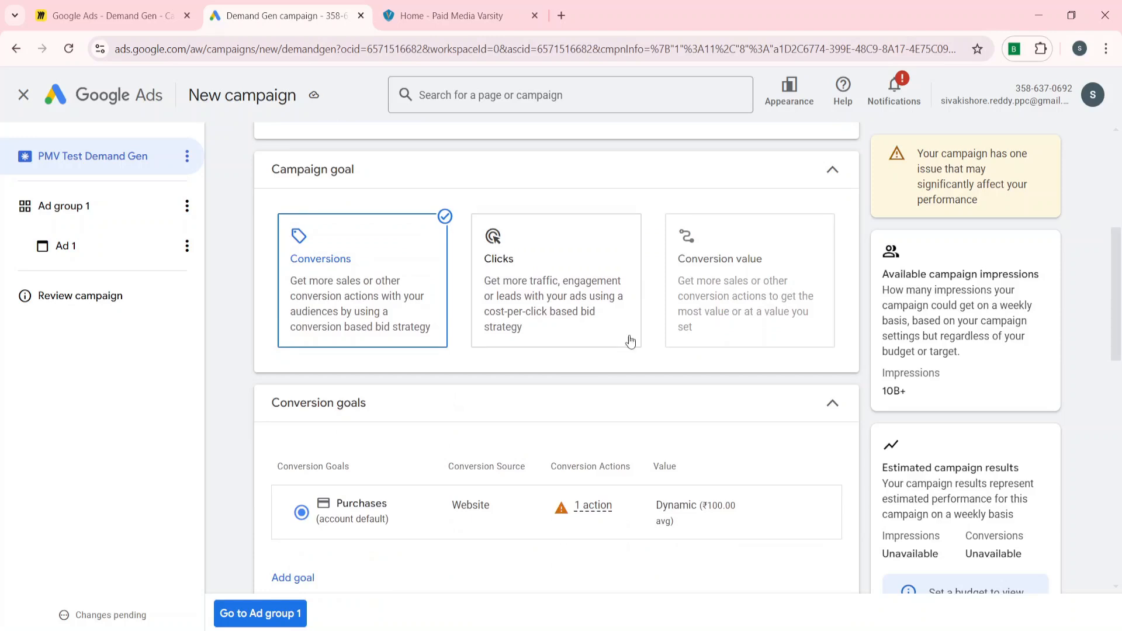
{"action": "scroll", "coordinate": [431, 318], "scroll_direction": "down", "scroll_amount": 2}
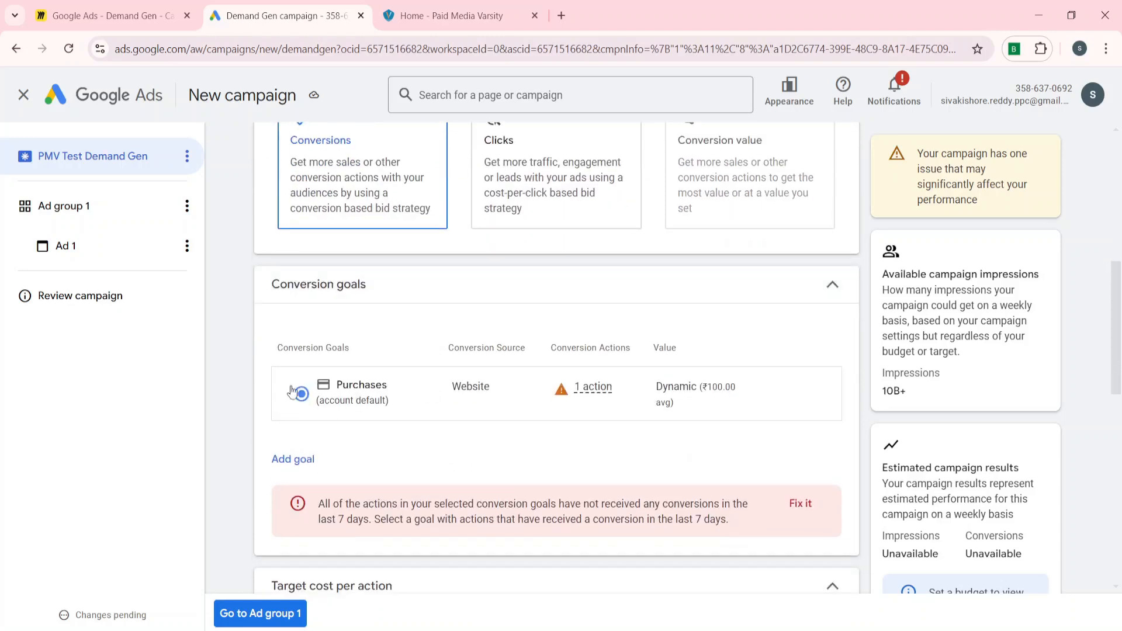
{"action": "scroll", "coordinate": [346, 413], "scroll_direction": "down", "scroll_amount": 3}
{"action": "scroll", "coordinate": [349, 415], "scroll_direction": "up", "scroll_amount": 3}
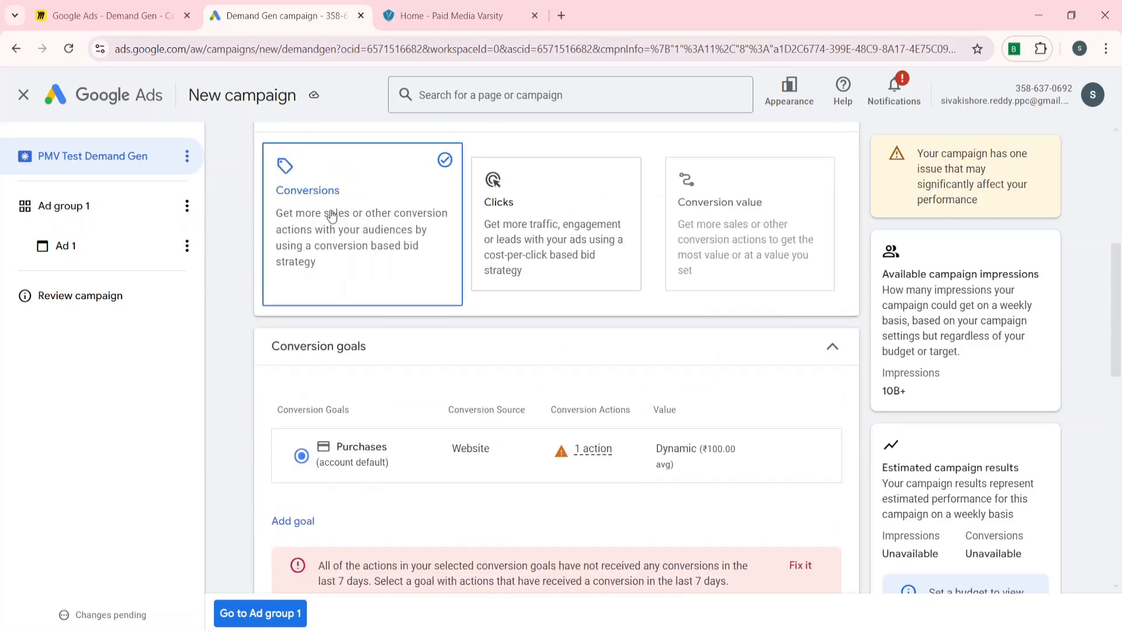
{"action": "scroll", "coordinate": [290, 380], "scroll_direction": "down", "scroll_amount": 1}
{"action": "scroll", "coordinate": [276, 459], "scroll_direction": "down", "scroll_amount": 3}
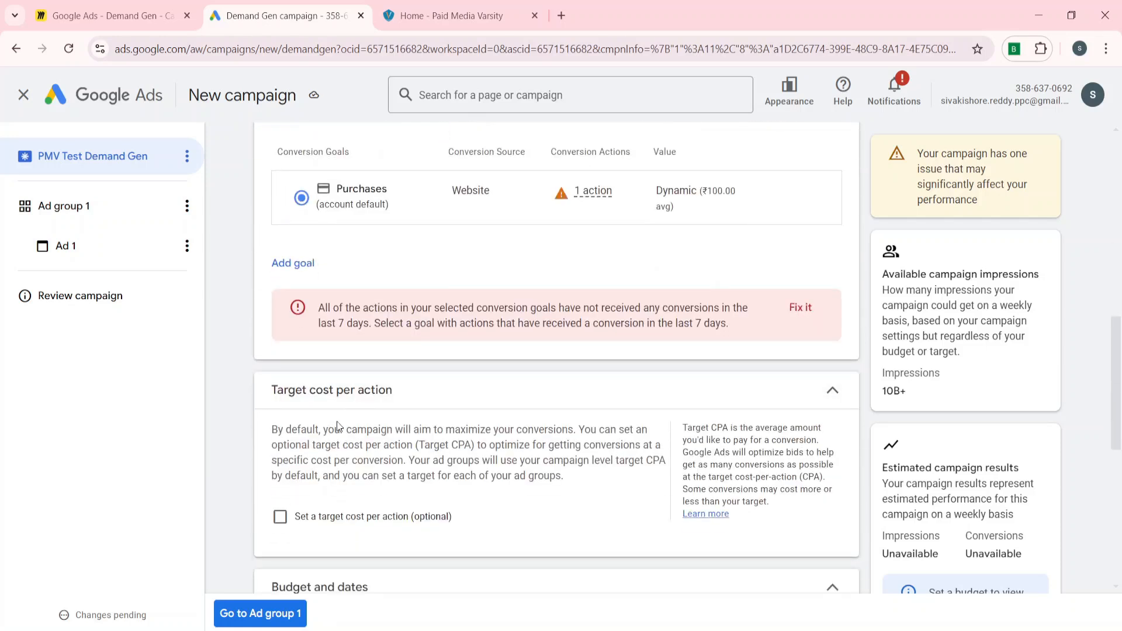
{"action": "left_click", "coordinate": [444, 399]}
Set the campaign's daily budget to ₹1,000
{"action": "scroll", "coordinate": [297, 440], "scroll_direction": "down", "scroll_amount": 2}
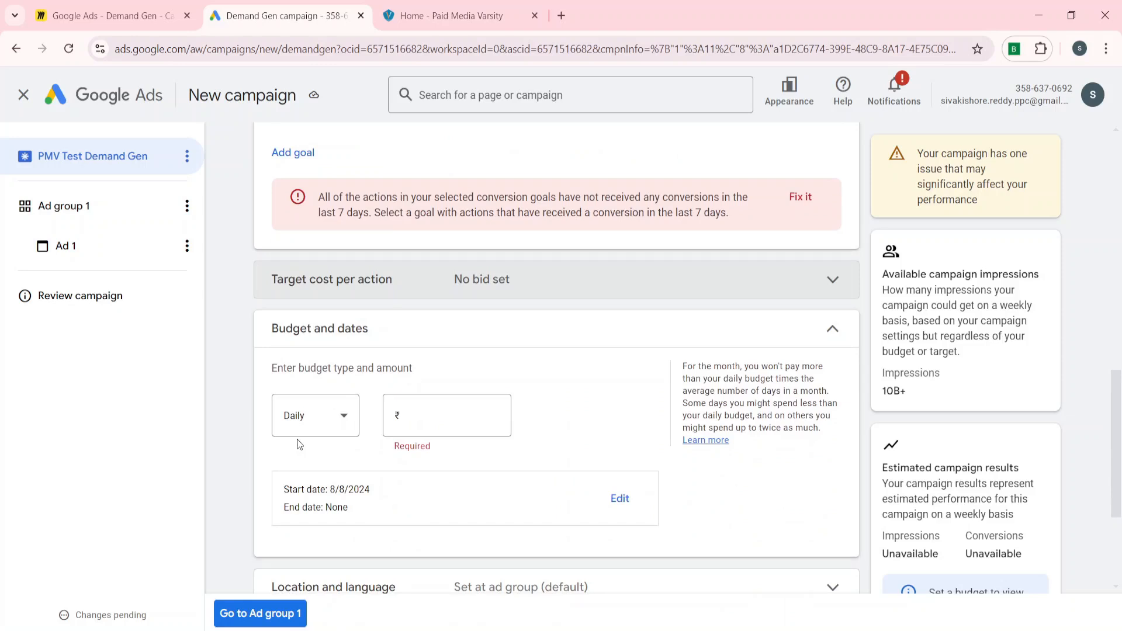
{"action": "scroll", "coordinate": [297, 440], "scroll_direction": "down", "scroll_amount": 1}
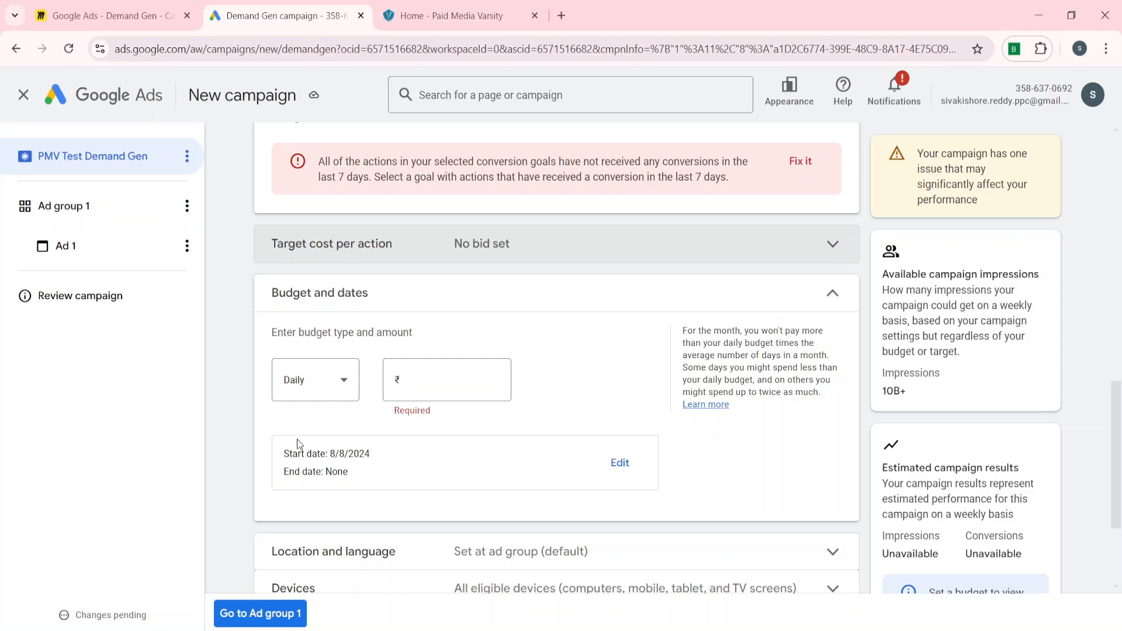
{"action": "left_click", "coordinate": [418, 387]}
{"action": "type", "text": "1000"}
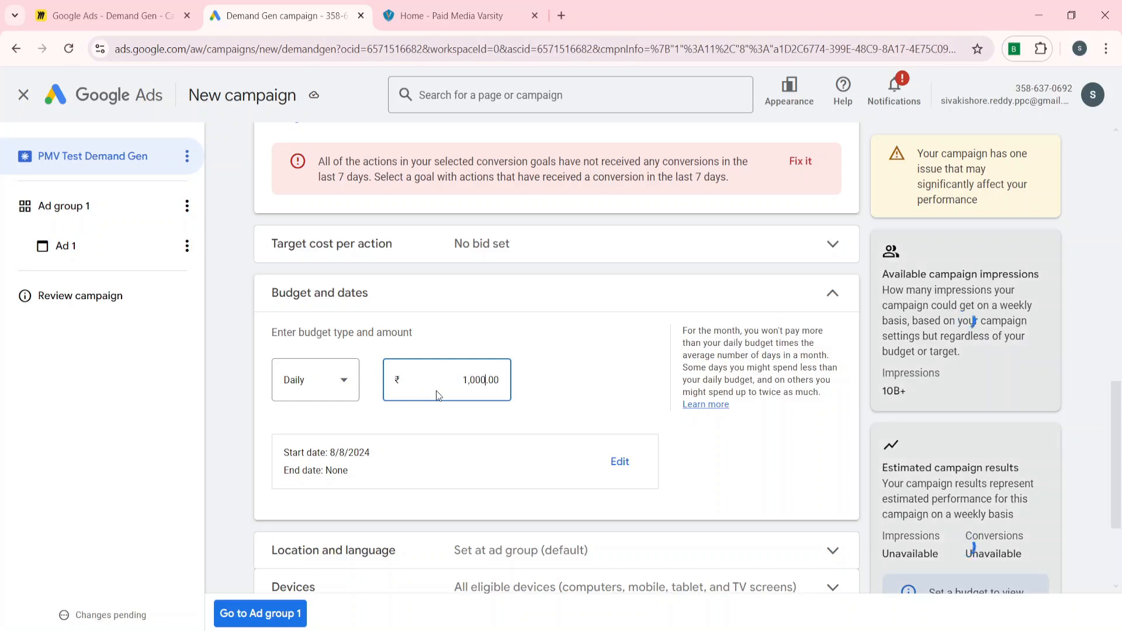
Enable campaign level location and language targeting and set the campaign location to India
{"action": "scroll", "coordinate": [436, 390], "scroll_direction": "down", "scroll_amount": 3}
{"action": "left_click", "coordinate": [387, 389]}
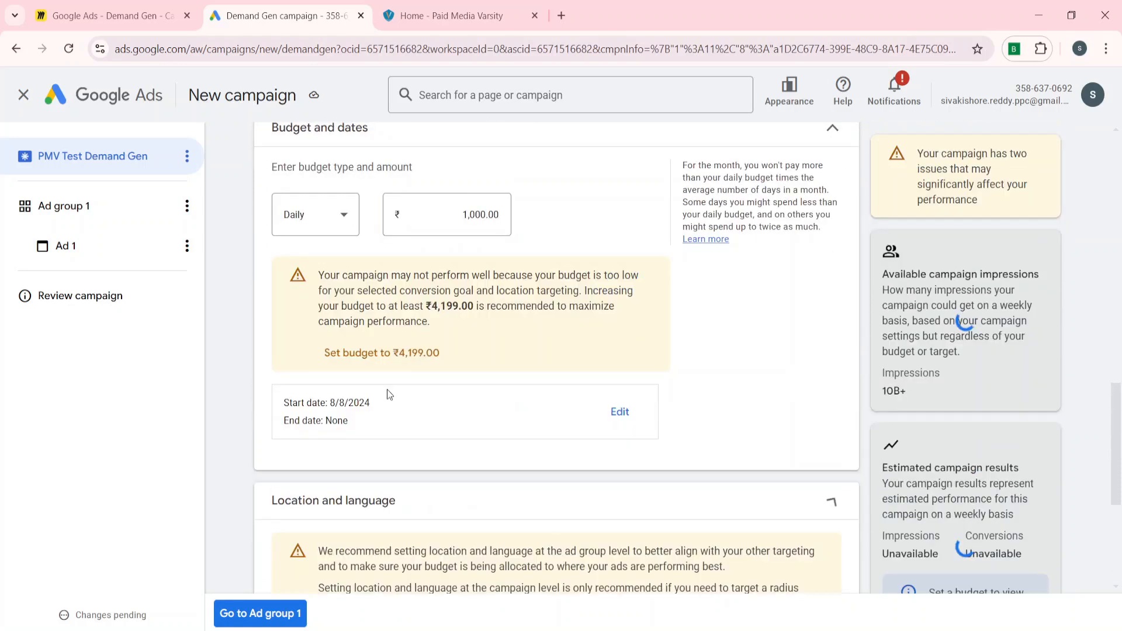
{"action": "scroll", "coordinate": [387, 389], "scroll_direction": "down", "scroll_amount": 2}
{"action": "scroll", "coordinate": [386, 389], "scroll_direction": "up", "scroll_amount": 2}
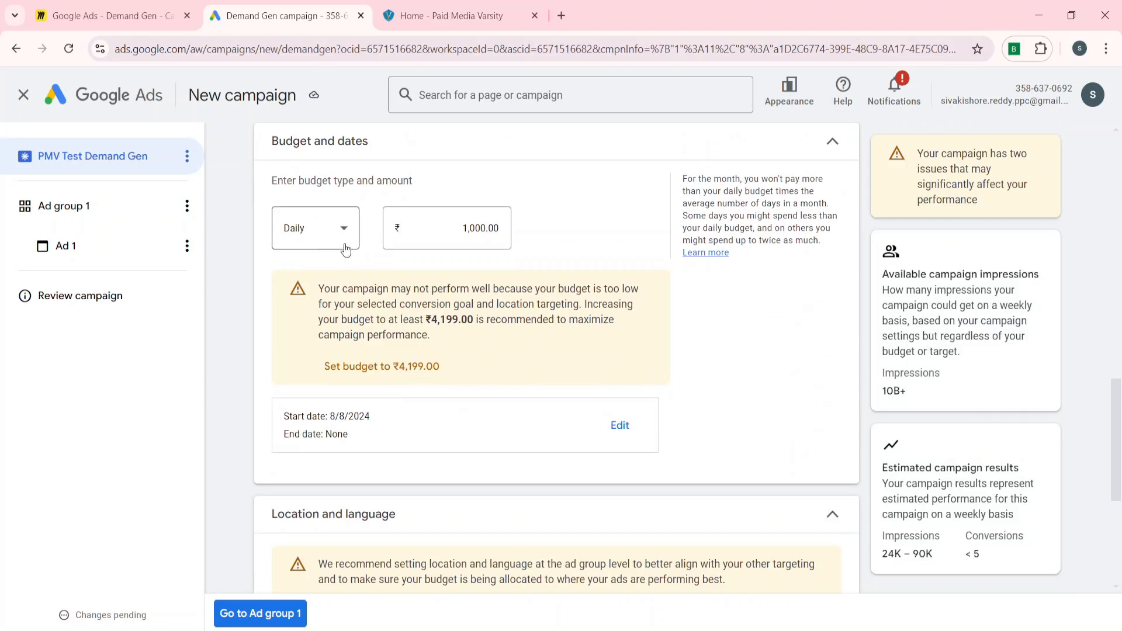
{"action": "scroll", "coordinate": [345, 251], "scroll_direction": "down", "scroll_amount": 4}
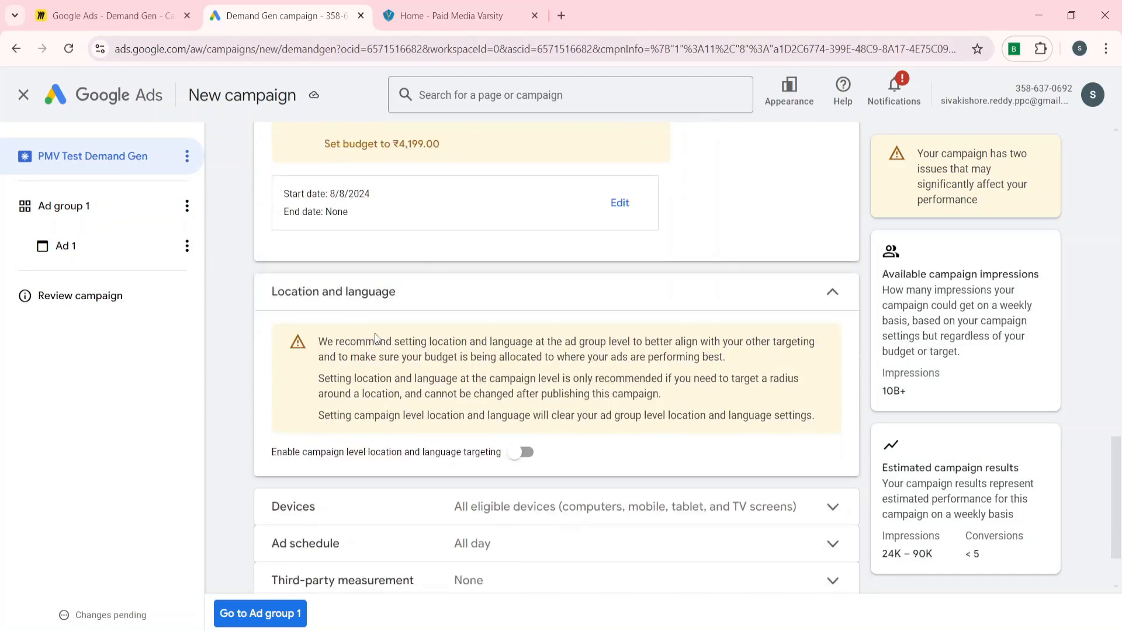
{"action": "scroll", "coordinate": [503, 371], "scroll_direction": "down", "scroll_amount": 2}
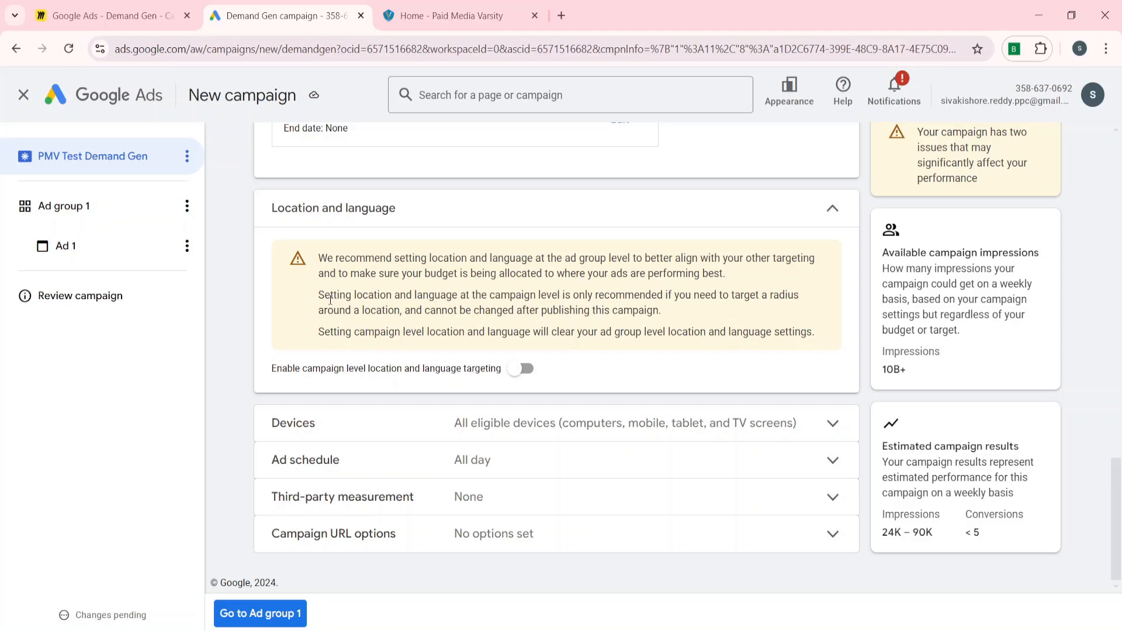
{"action": "left_click", "coordinate": [508, 369]}
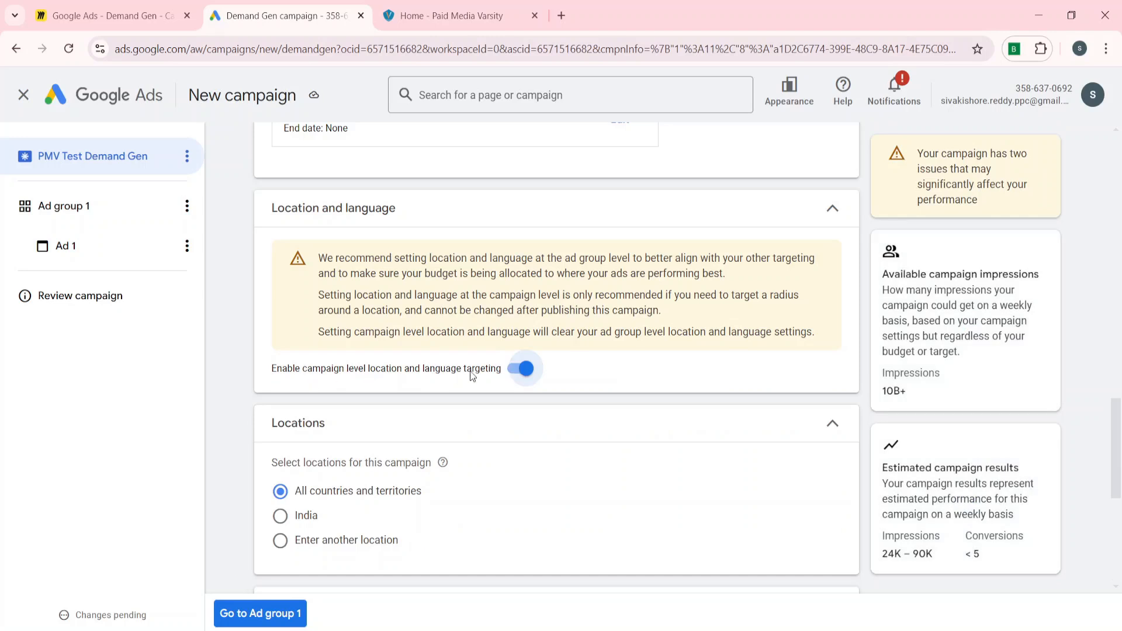
{"action": "left_click", "coordinate": [520, 377]}
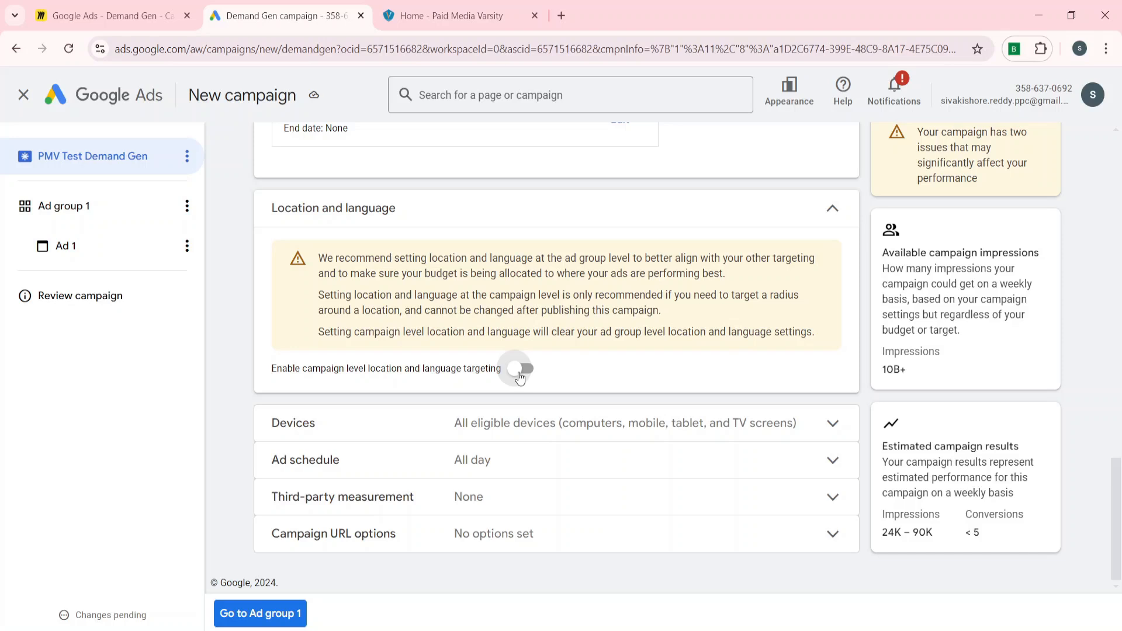
{"action": "left_click", "coordinate": [520, 378]}
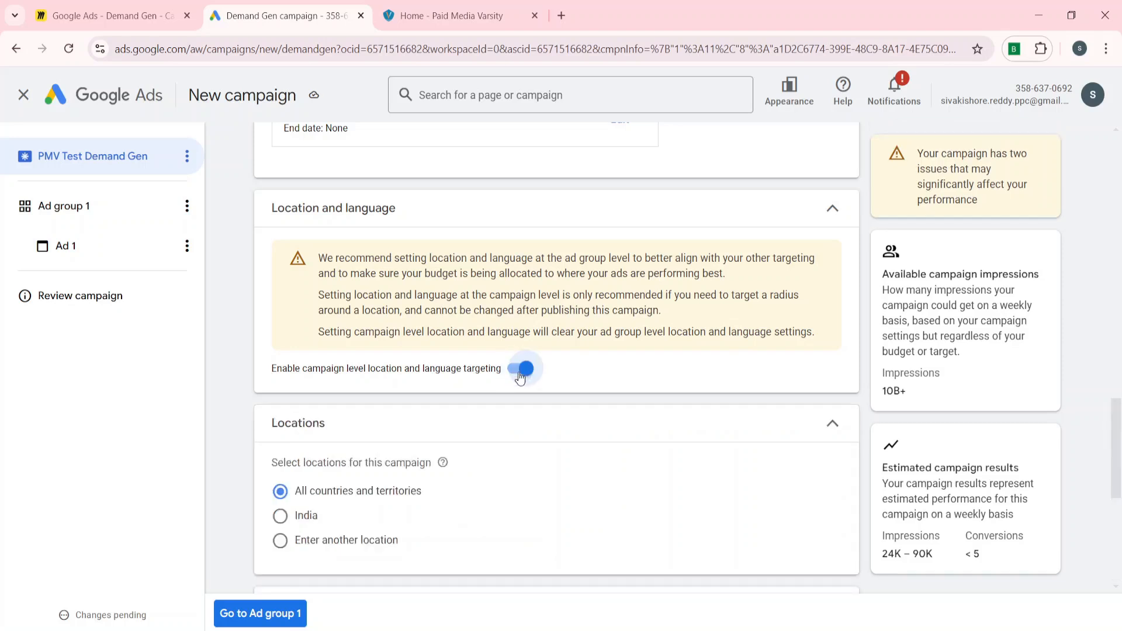
{"action": "left_click", "coordinate": [300, 515]}
Switch the devices setting to specific targeting, review its device and advanced targeting options, and collapse the section
{"action": "scroll", "coordinate": [300, 518], "scroll_direction": "down", "scroll_amount": 3}
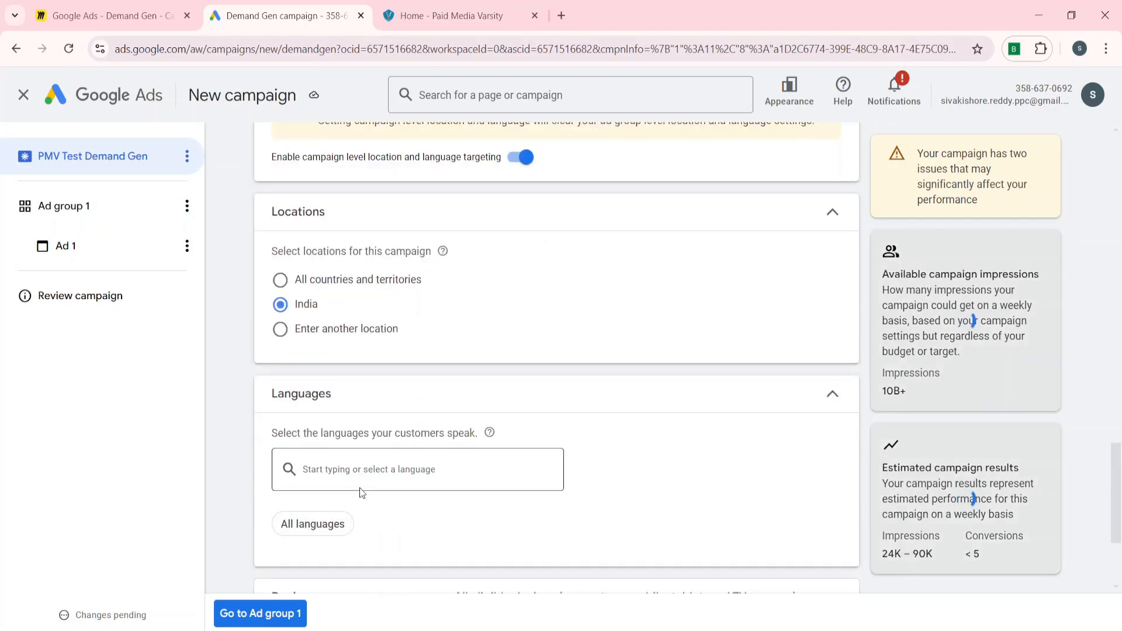
{"action": "scroll", "coordinate": [344, 509], "scroll_direction": "down", "scroll_amount": 3}
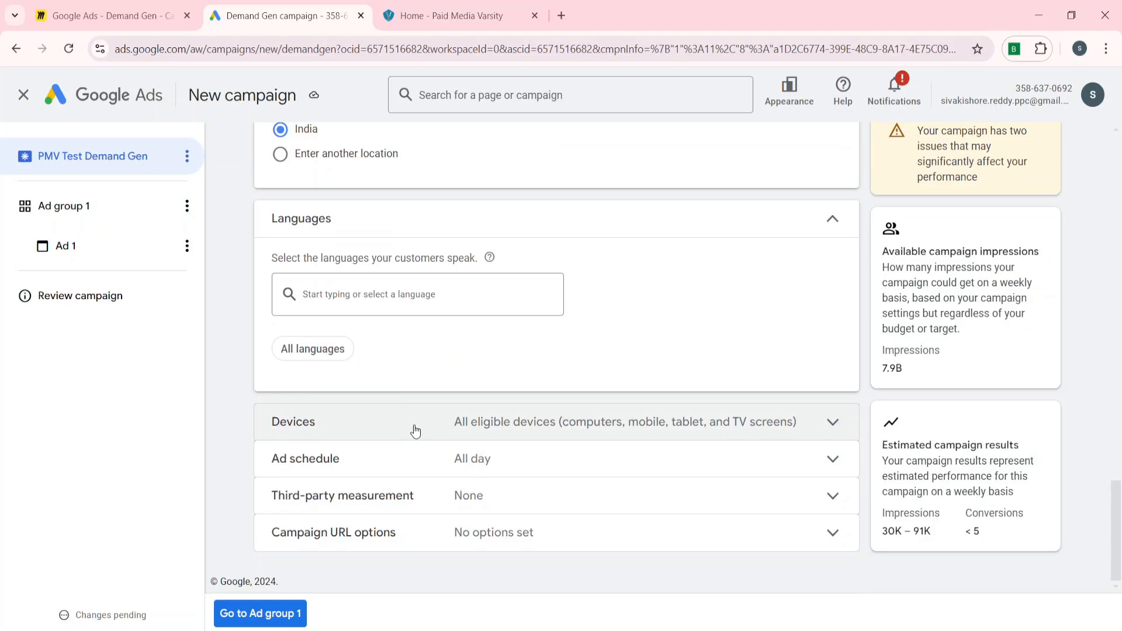
{"action": "left_click", "coordinate": [348, 426]}
{"action": "scroll", "coordinate": [344, 421], "scroll_direction": "down", "scroll_amount": 2}
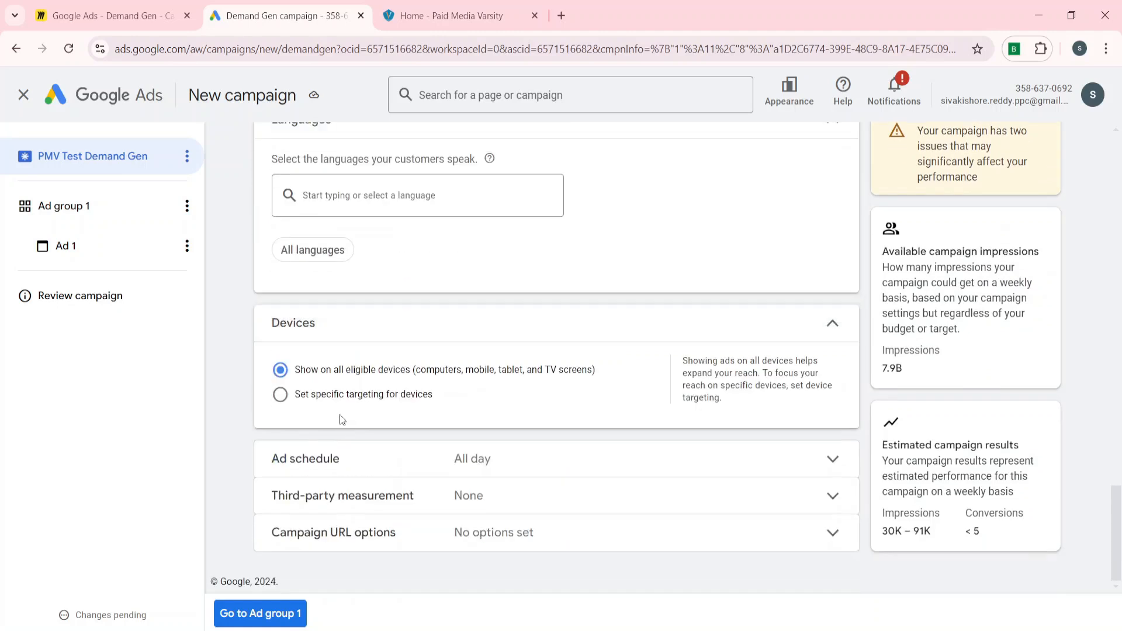
{"action": "left_click", "coordinate": [292, 404]}
{"action": "scroll", "coordinate": [294, 409], "scroll_direction": "down", "scroll_amount": 2}
{"action": "scroll", "coordinate": [536, 265], "scroll_direction": "down", "scroll_amount": 3}
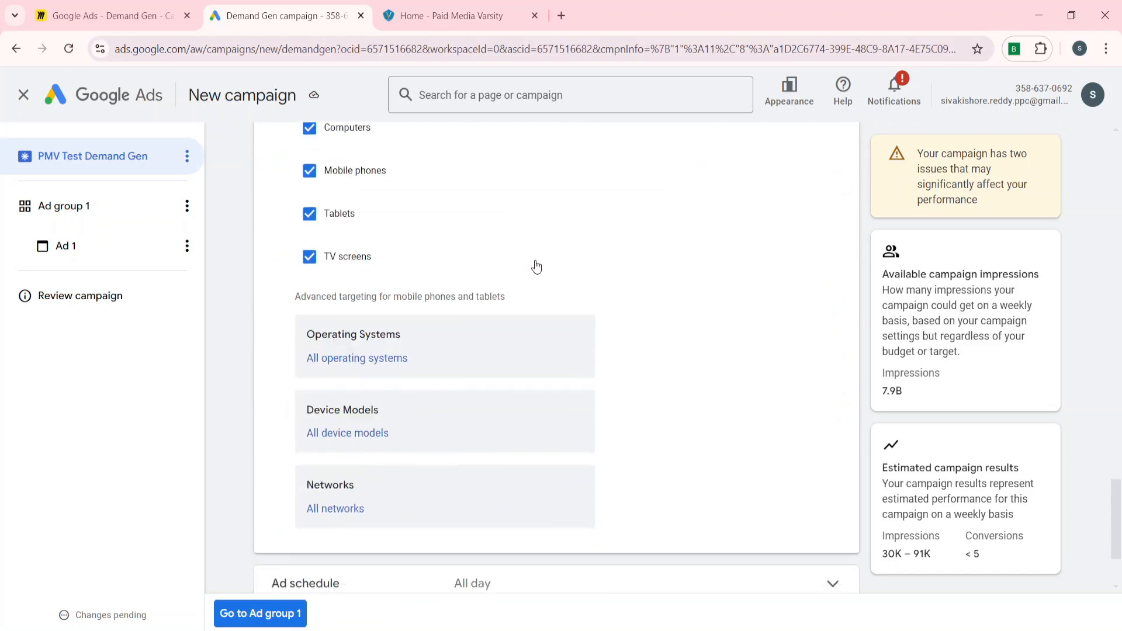
{"action": "scroll", "coordinate": [534, 265], "scroll_direction": "up", "scroll_amount": 4}
{"action": "left_click", "coordinate": [479, 273]}
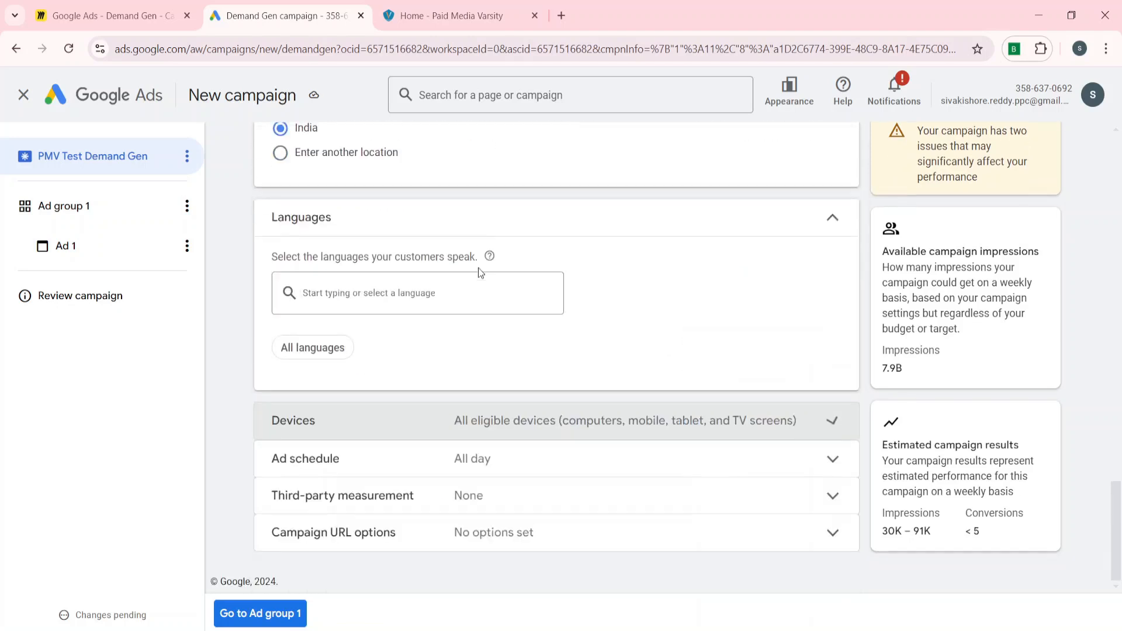
Review the campaign's third-party measurement and URL options sections, collapsing each one after viewing
{"action": "left_click", "coordinate": [358, 511]}
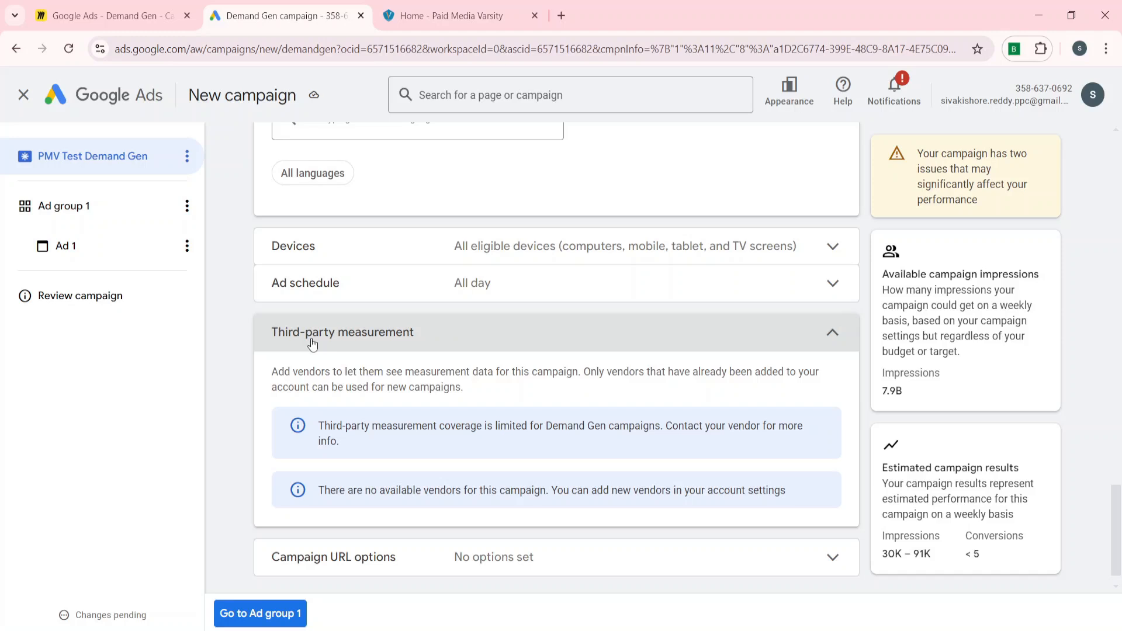
{"action": "left_click", "coordinate": [390, 342]}
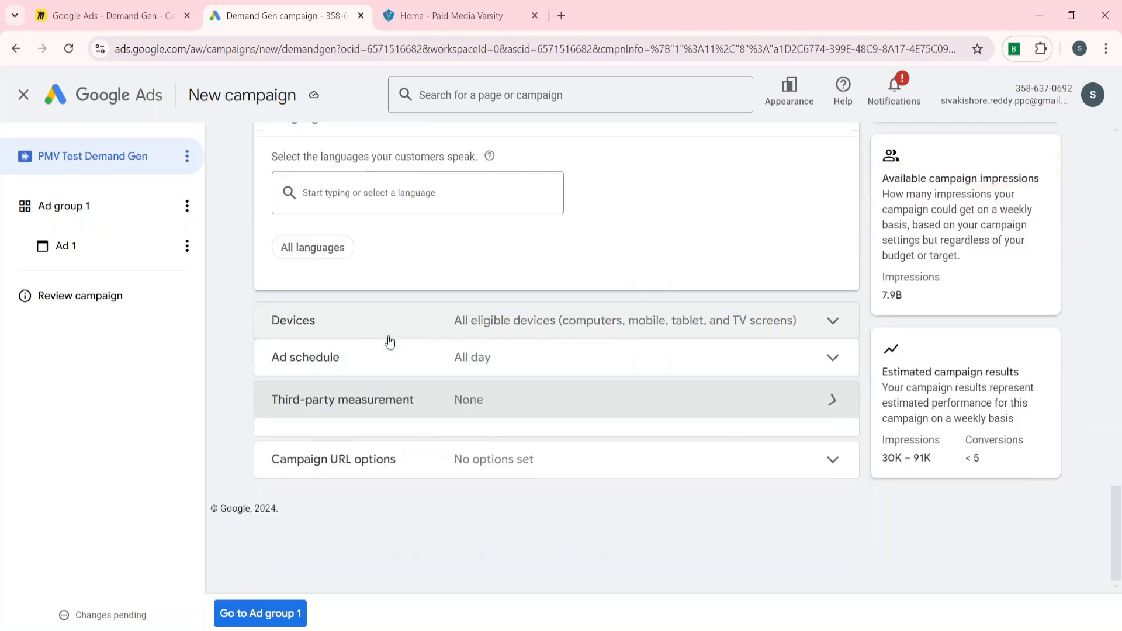
{"action": "left_click", "coordinate": [324, 464]}
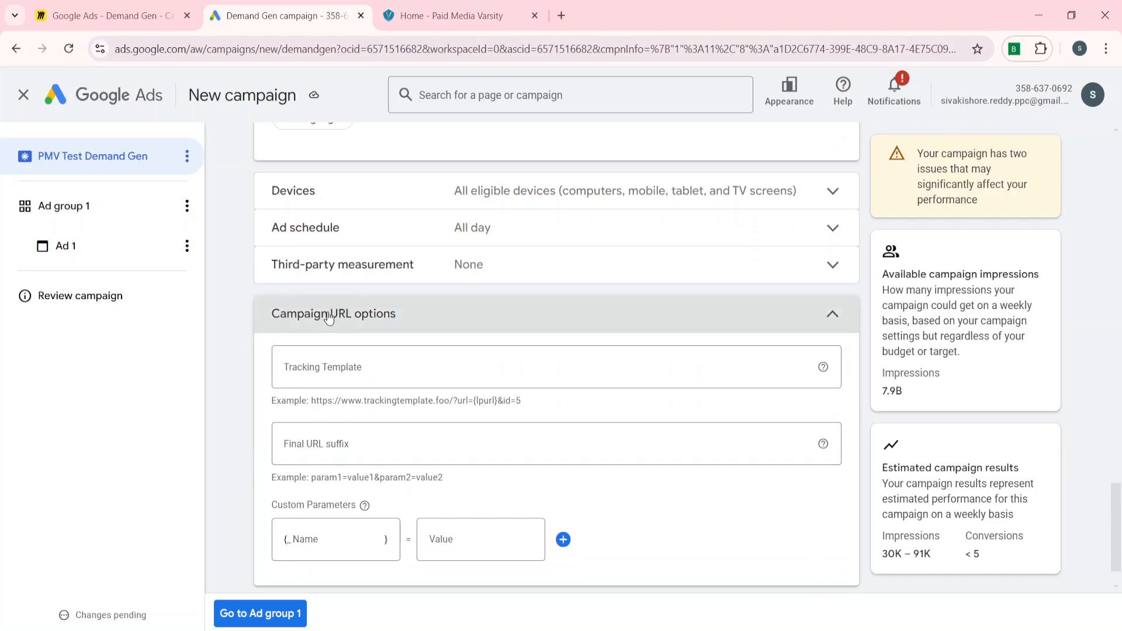
{"action": "left_click", "coordinate": [424, 332]}
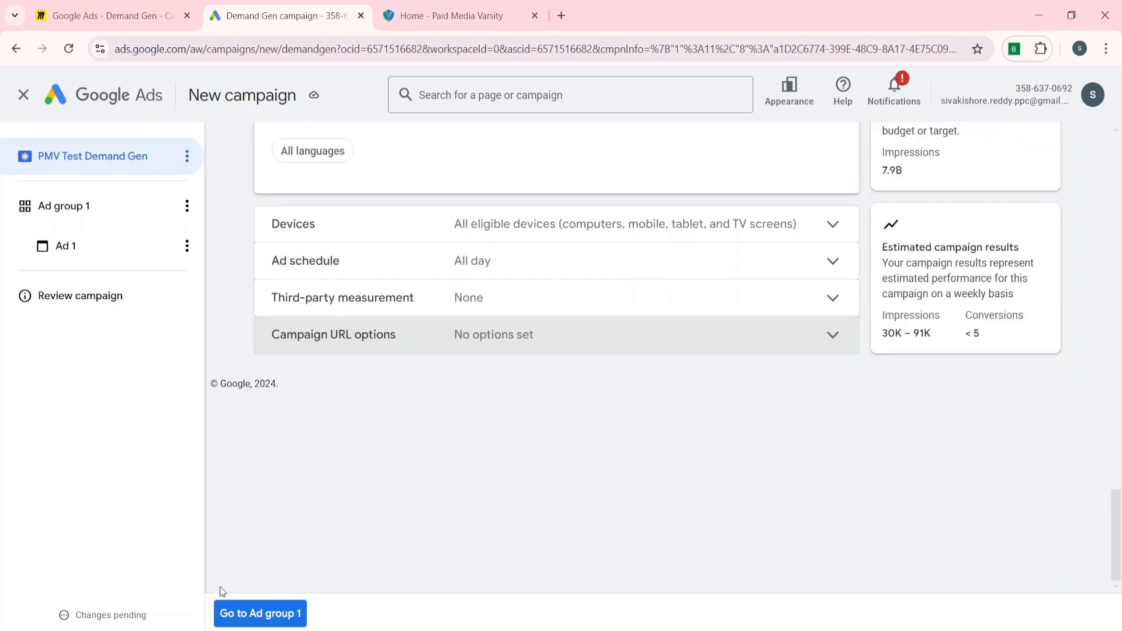
Continue to the ad group settings and rename Ad group 1 as PMV Ad Group
{"action": "left_click", "coordinate": [258, 615]}
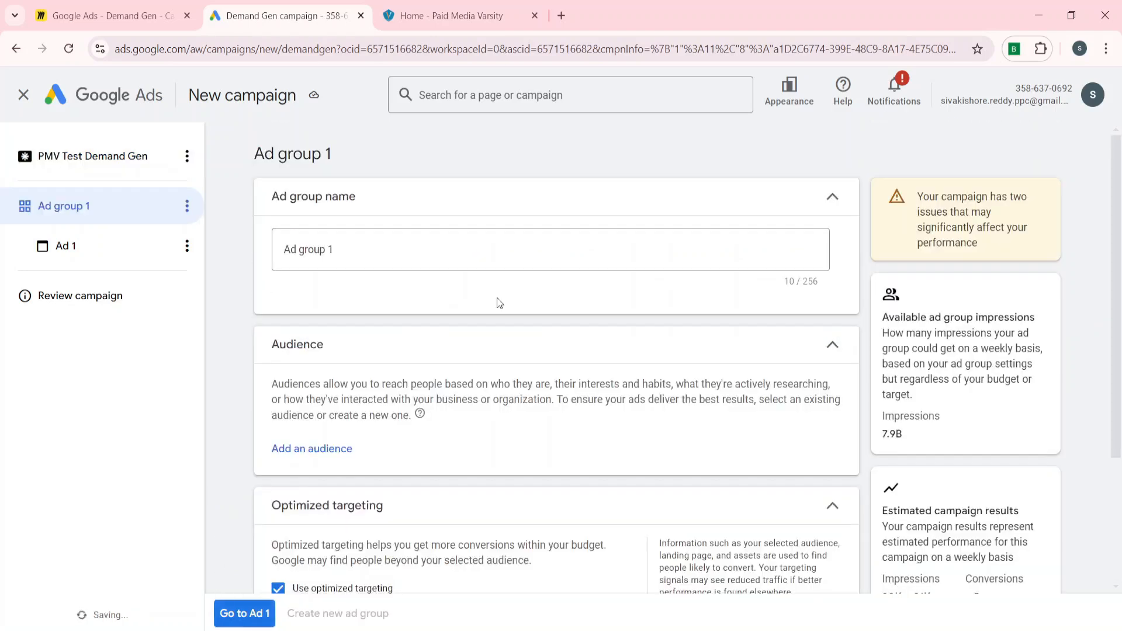
{"action": "left_click", "coordinate": [417, 255]}
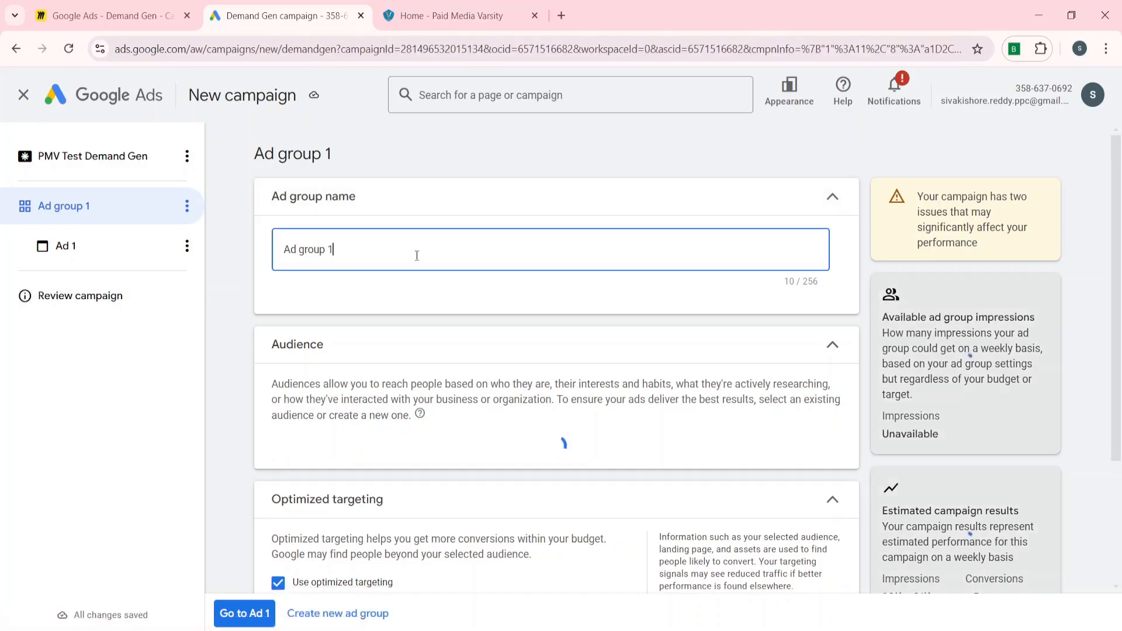
{"action": "key", "text": "BackSpace"}
{"action": "key", "text": "BackSpace"}
{"action": "key", "text": "BackSpace"}
{"action": "key", "text": "BackSpace"}
{"action": "key", "text": "BackSpace"}
{"action": "key", "text": "BackSpace"}
{"action": "key", "text": "BackSpace"}
{"action": "key", "text": "BackSpace"}
{"action": "key", "text": "BackSpace"}
{"action": "key", "text": "BackSpace"}
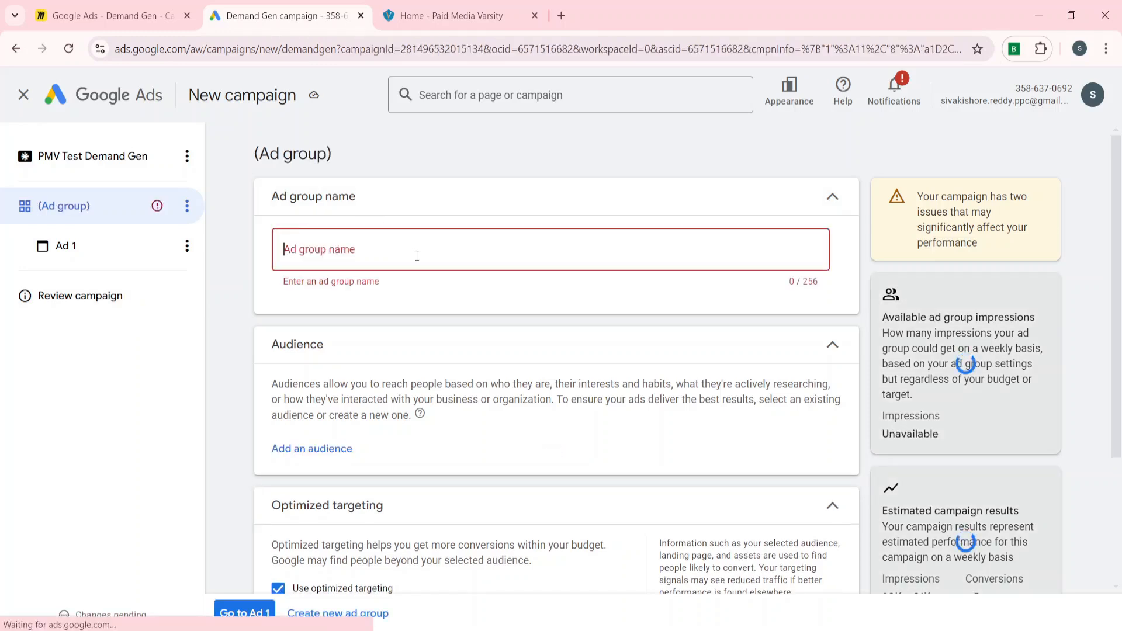
{"action": "type", "text": "P"}
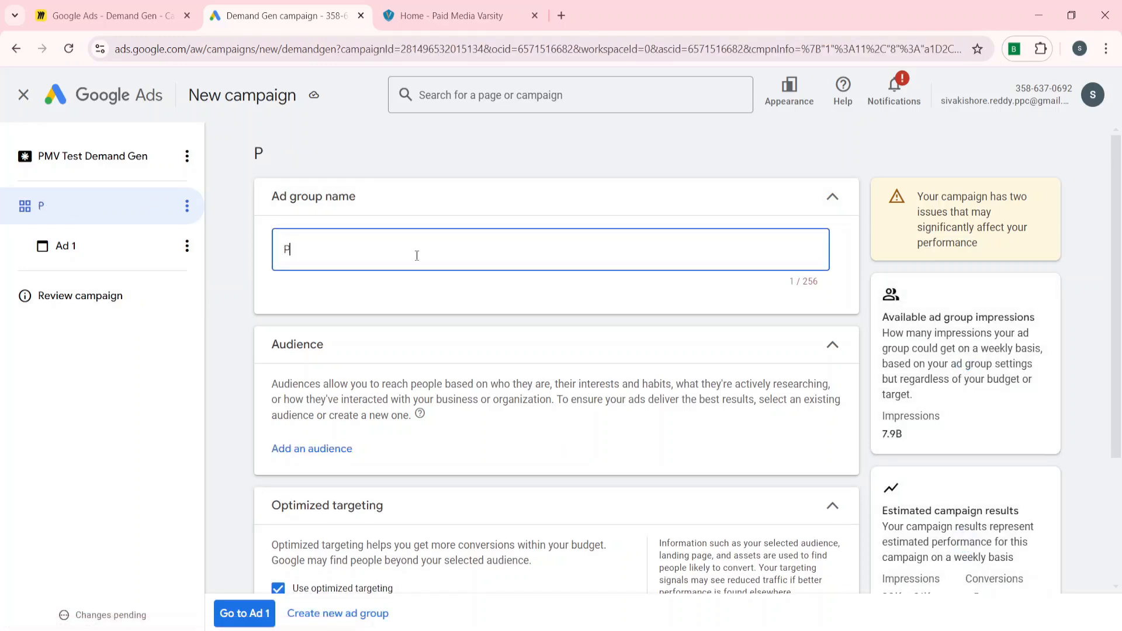
{"action": "type", "text": "MV AdGroup"}
{"action": "key", "text": "Left"}
{"action": "key", "text": "Left"}
{"action": "key", "text": "Left"}
{"action": "key", "text": "Left"}
{"action": "key", "text": "Left"}
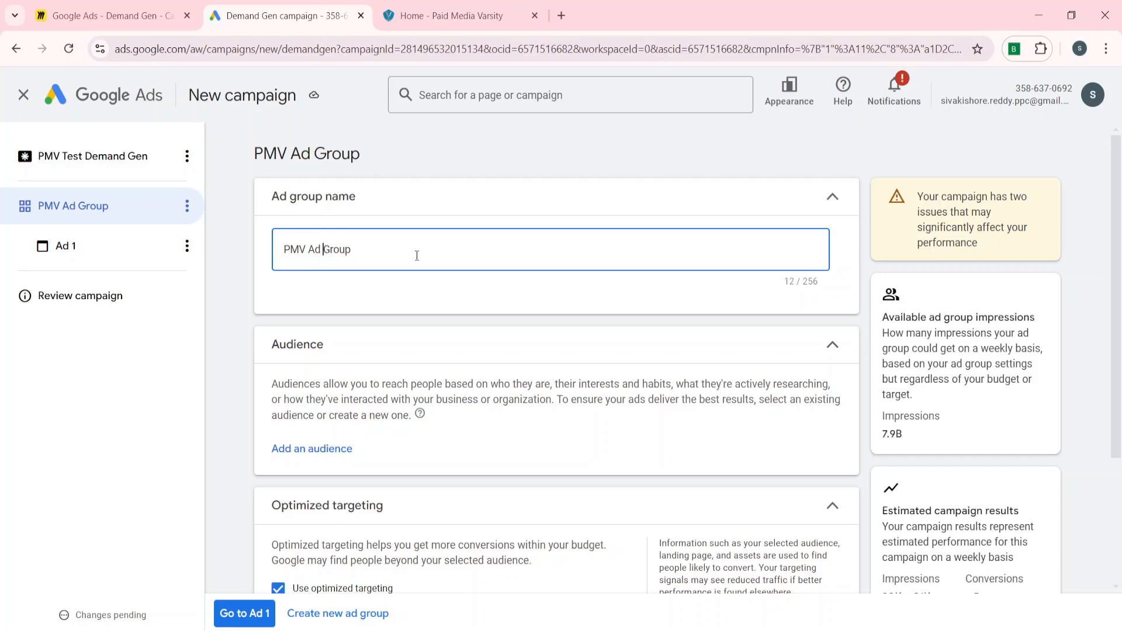
Add the saved students audience to the ad group
{"action": "scroll", "coordinate": [298, 396], "scroll_direction": "down", "scroll_amount": 2}
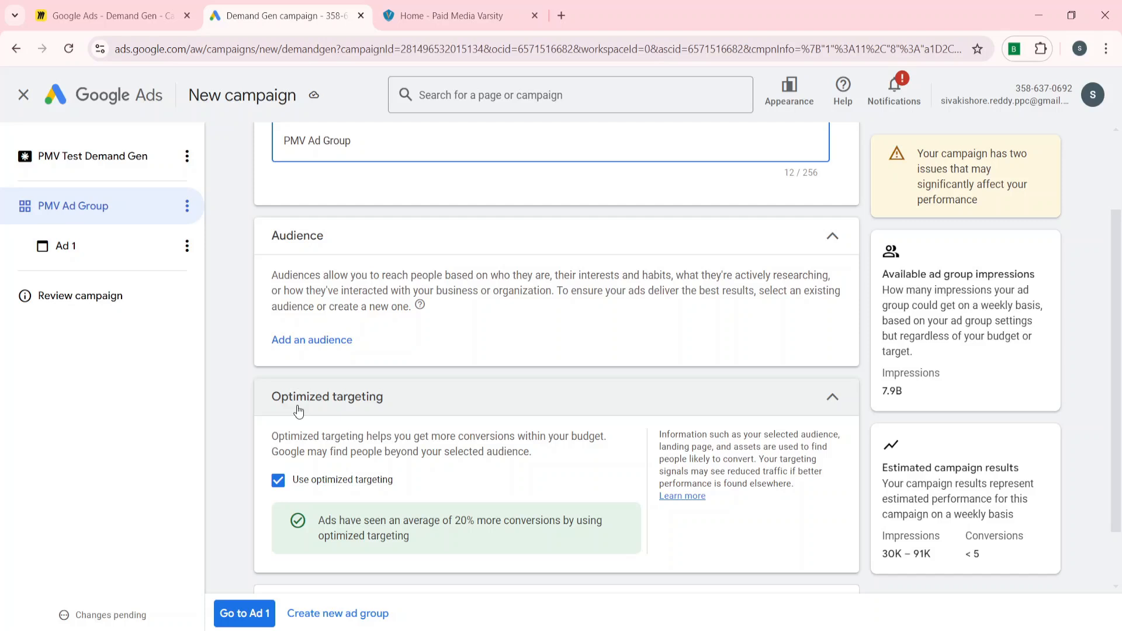
{"action": "left_click", "coordinate": [307, 348]}
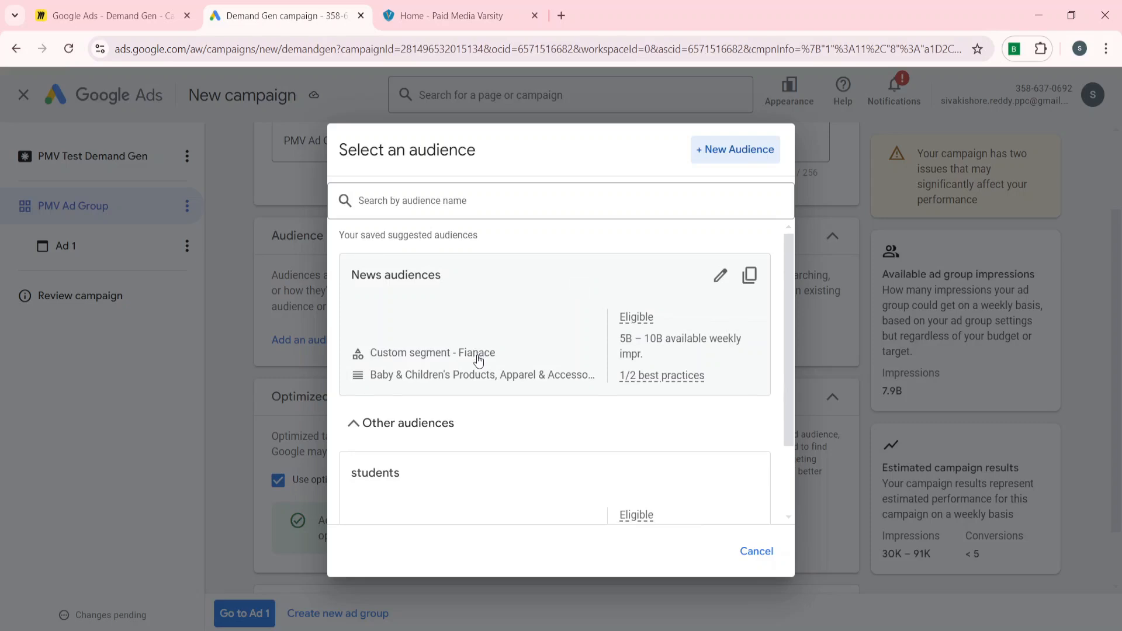
{"action": "scroll", "coordinate": [481, 374], "scroll_direction": "down", "scroll_amount": 2}
{"action": "left_click", "coordinate": [491, 419]}
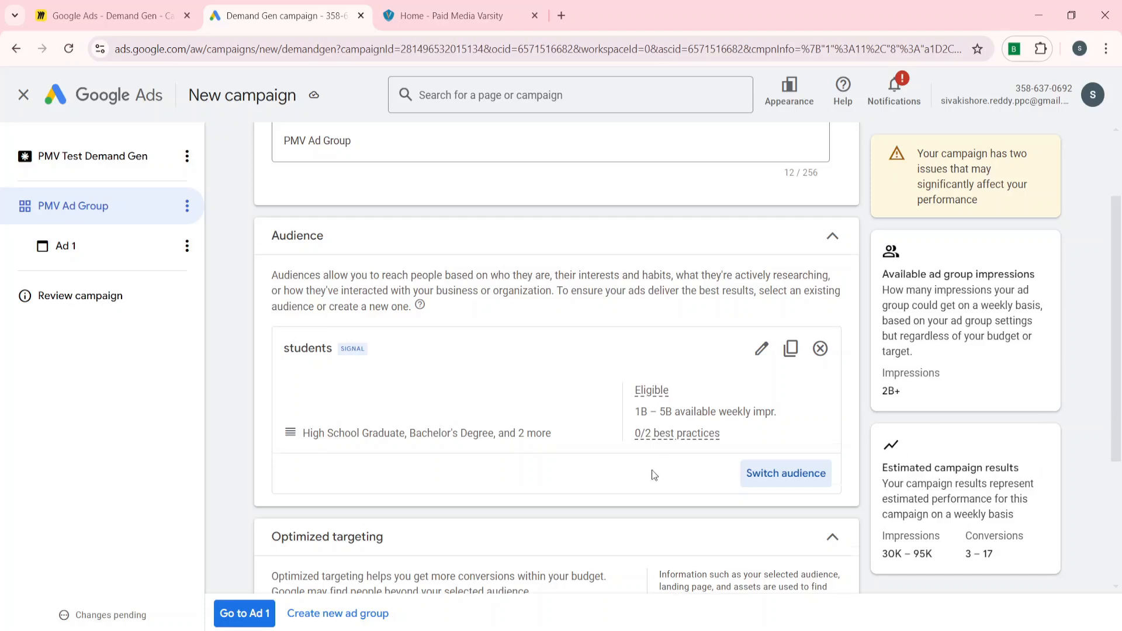
Review the ad group's optimized targeting and expand its URL options to examine the tracking template, final URL suffix and custom parameters
{"action": "scroll", "coordinate": [651, 470], "scroll_direction": "down", "scroll_amount": 3}
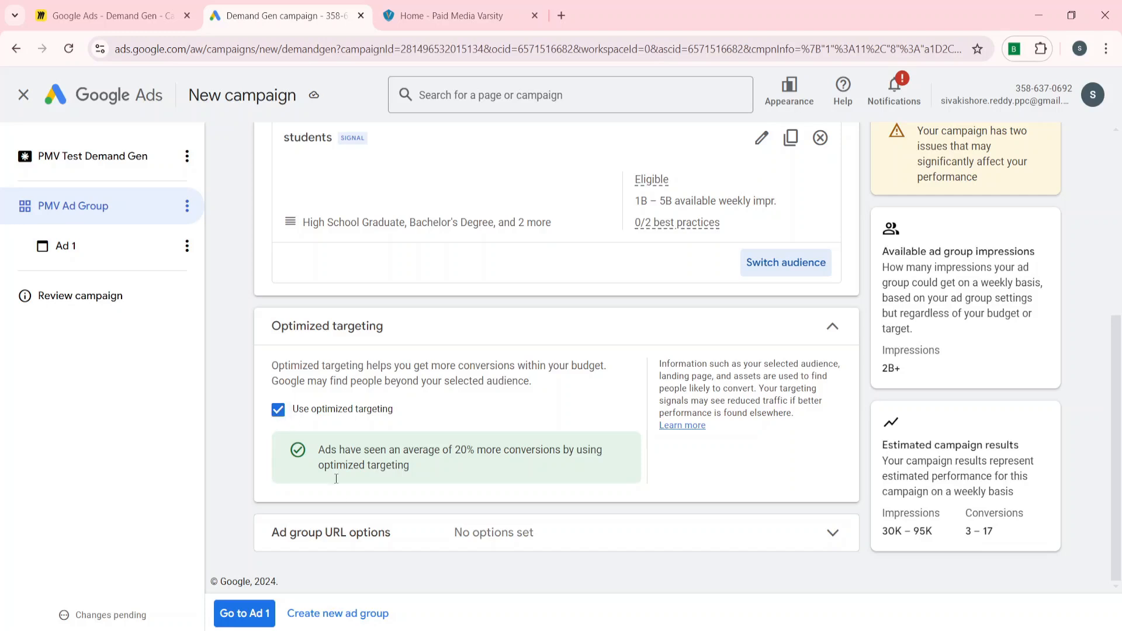
{"action": "left_click", "coordinate": [361, 542]}
{"action": "scroll", "coordinate": [360, 543], "scroll_direction": "down", "scroll_amount": 4}
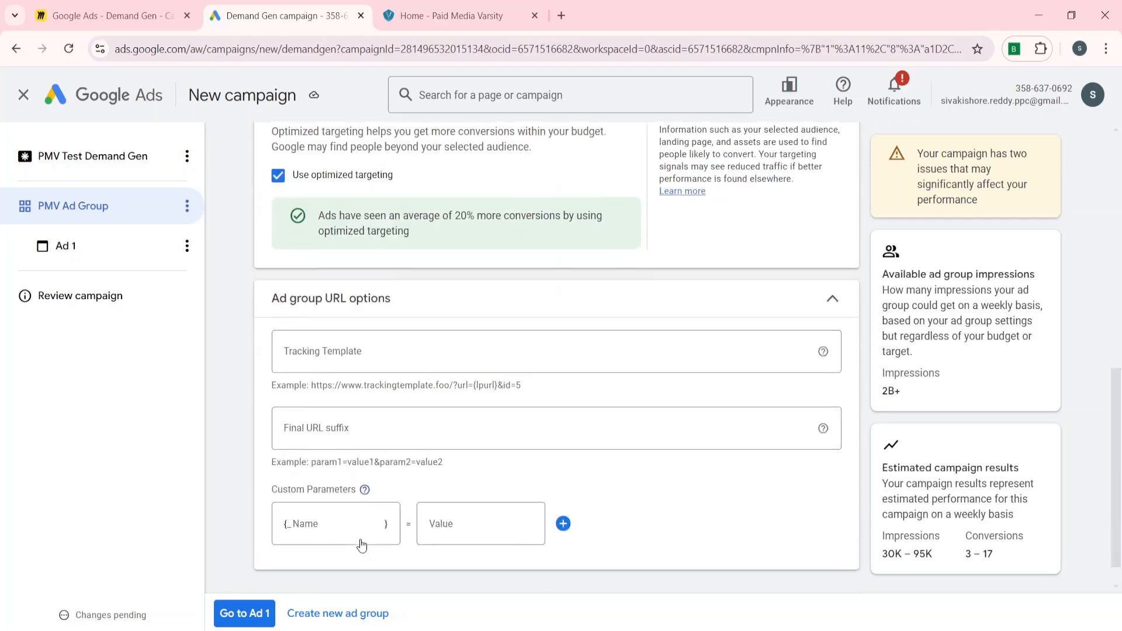
{"action": "scroll", "coordinate": [248, 447], "scroll_direction": "down", "scroll_amount": 1}
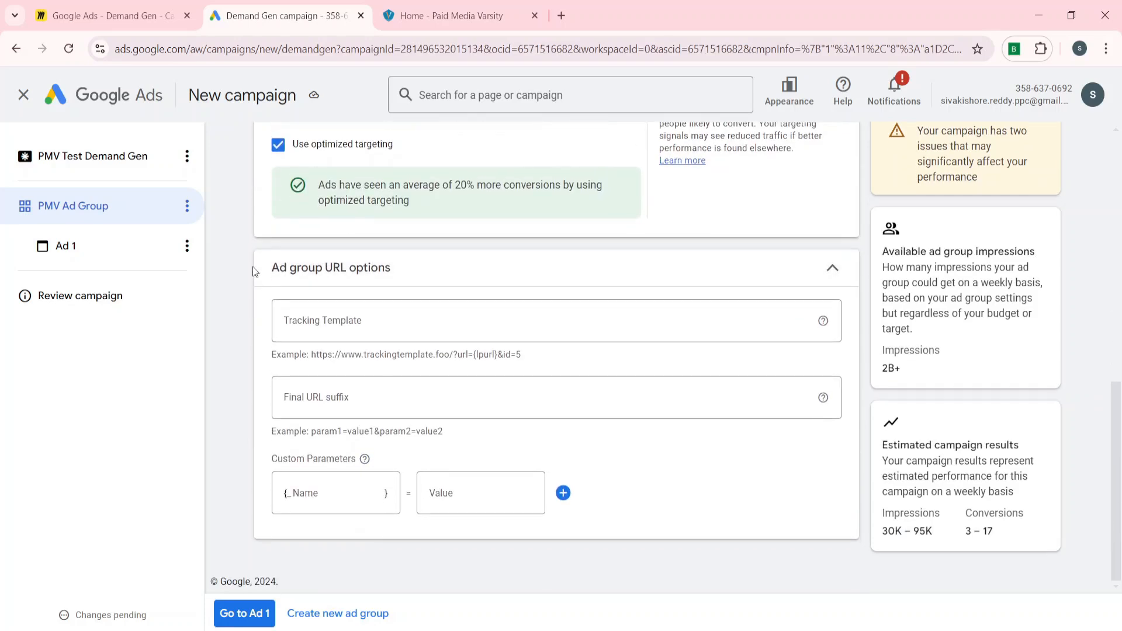
Open Ad 1 and add the sale 1.jpg image from the asset library's Sale images folder to its media
{"action": "left_click", "coordinate": [107, 259]}
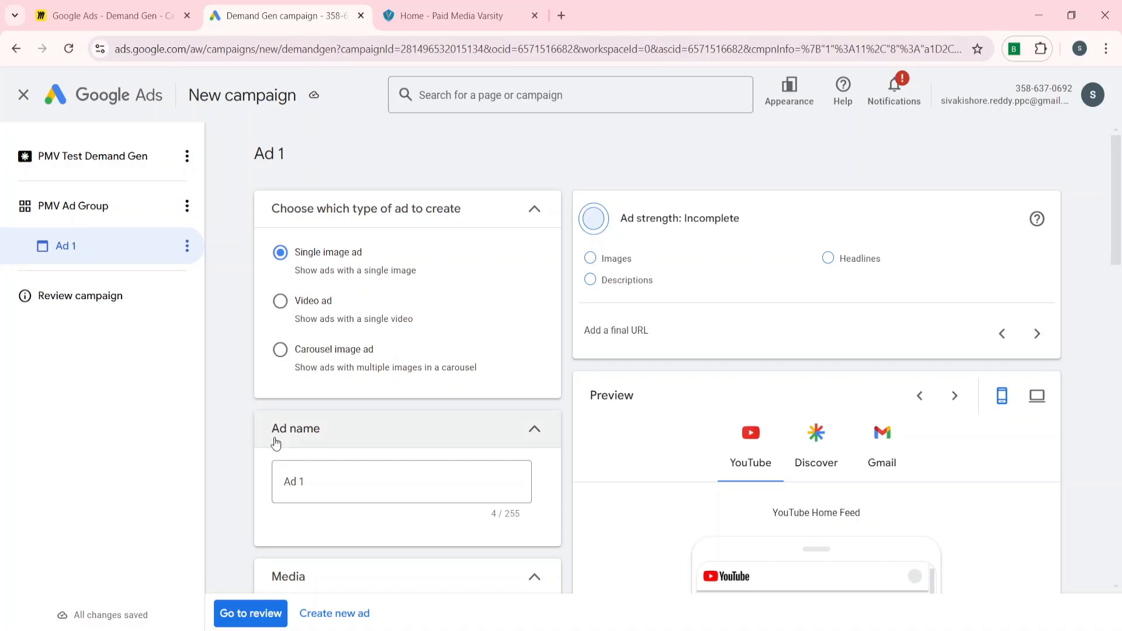
{"action": "scroll", "coordinate": [274, 439], "scroll_direction": "down", "scroll_amount": 3}
{"action": "scroll", "coordinate": [275, 437], "scroll_direction": "down", "scroll_amount": 2}
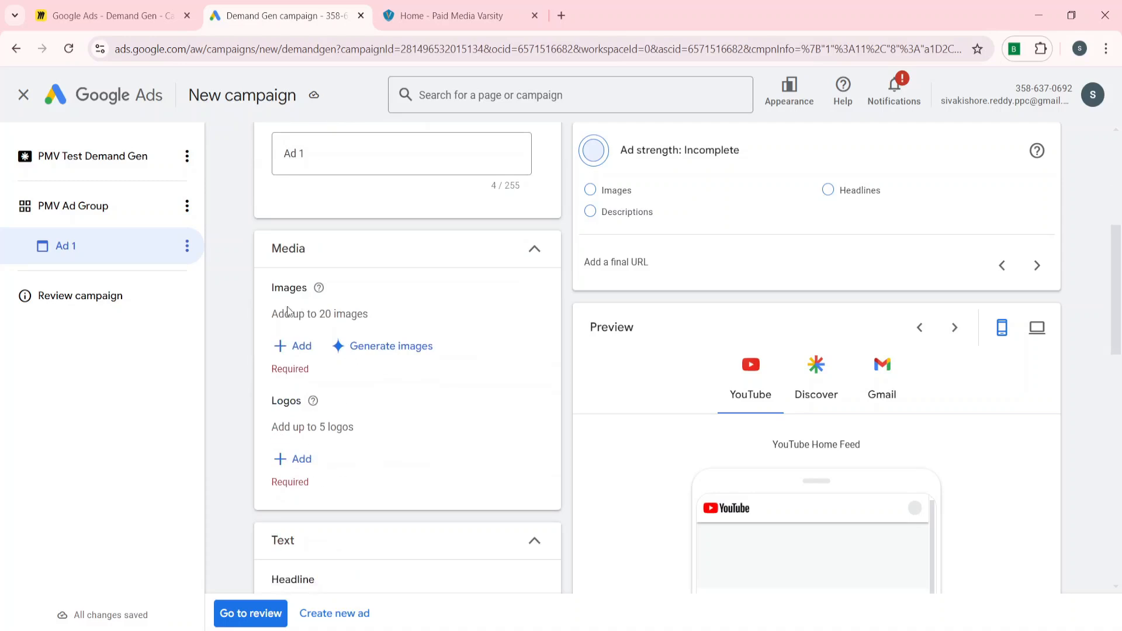
{"action": "left_click", "coordinate": [292, 346]}
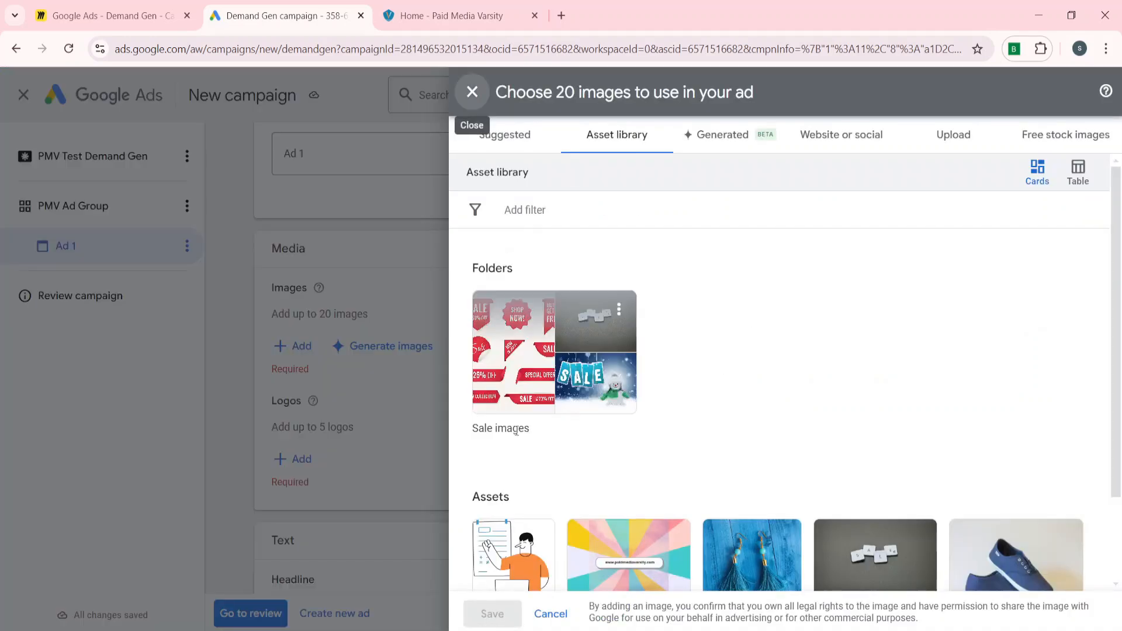
{"action": "scroll", "coordinate": [514, 445], "scroll_direction": "down", "scroll_amount": 2}
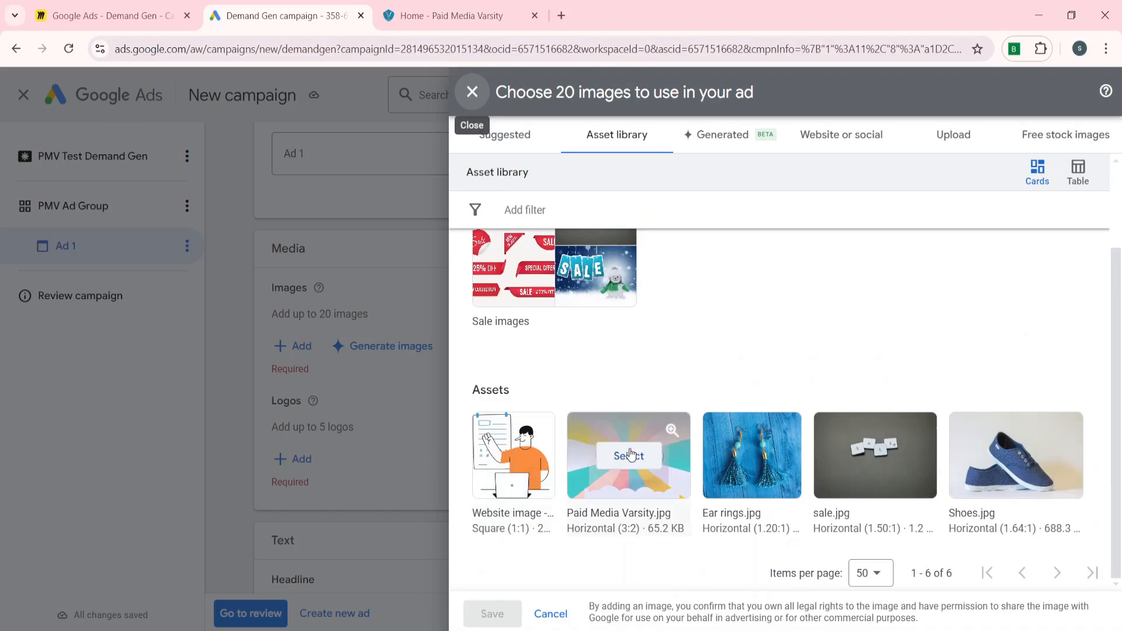
{"action": "left_click", "coordinate": [526, 280]}
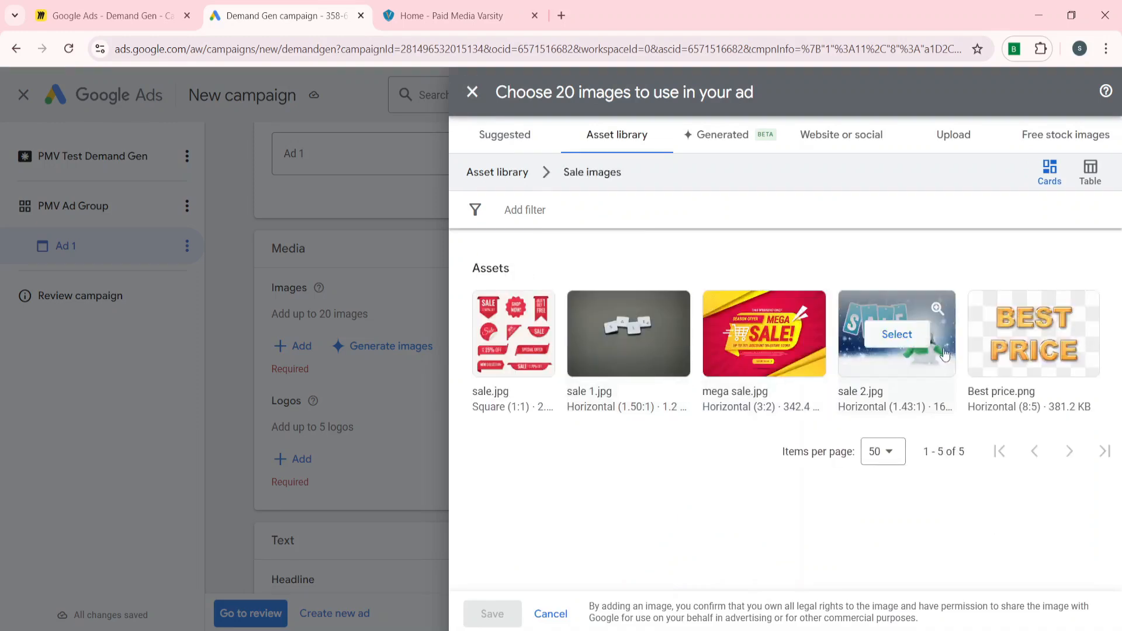
{"action": "left_click", "coordinate": [629, 338]}
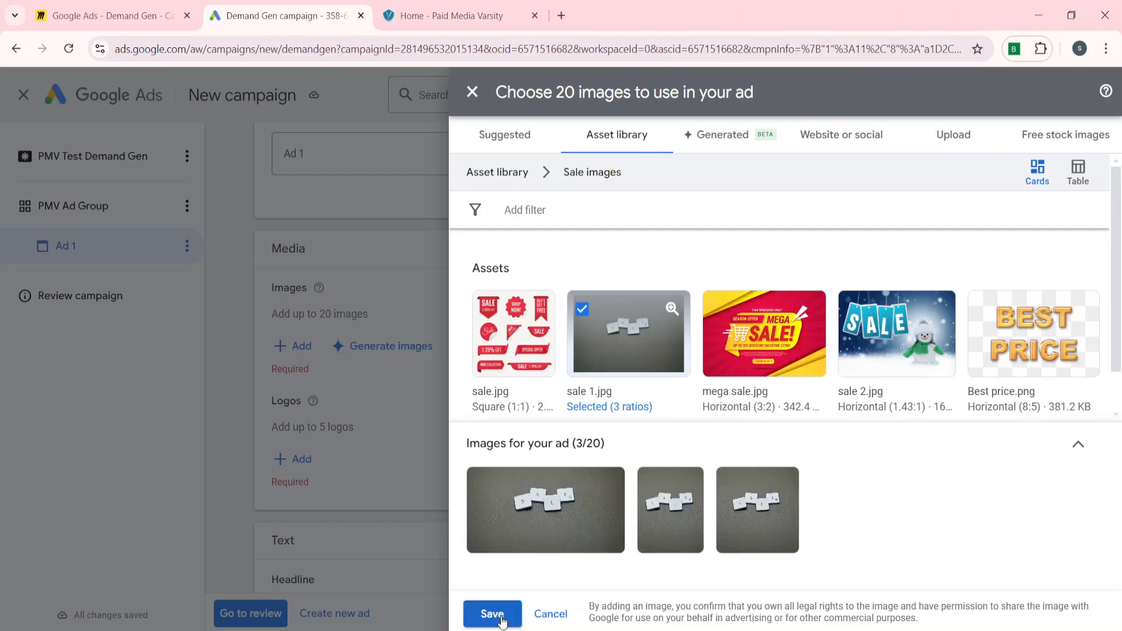
{"action": "left_click", "coordinate": [492, 614]}
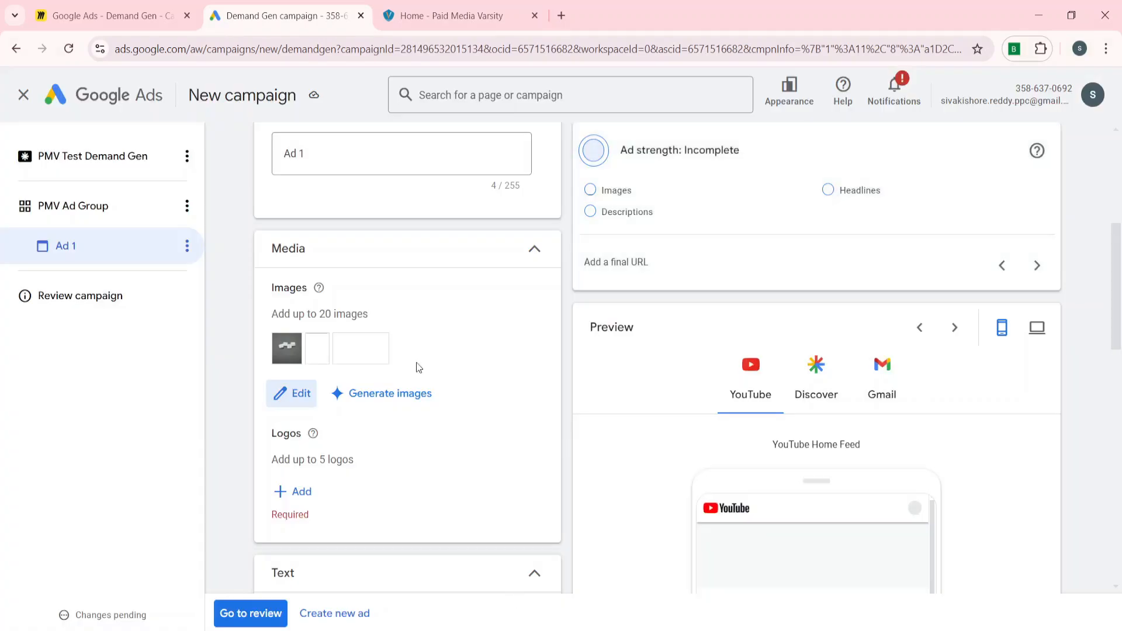
Add the square website image of the man at a laptop from the asset library as the ad's logo
{"action": "scroll", "coordinate": [297, 418], "scroll_direction": "down", "scroll_amount": 2}
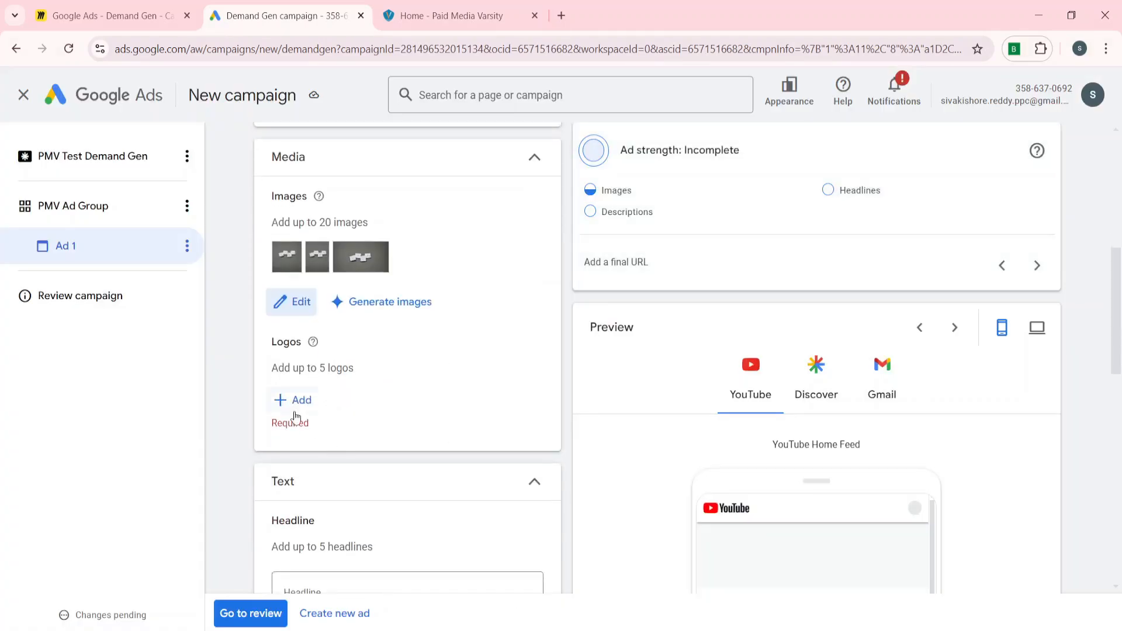
{"action": "left_click", "coordinate": [292, 400]}
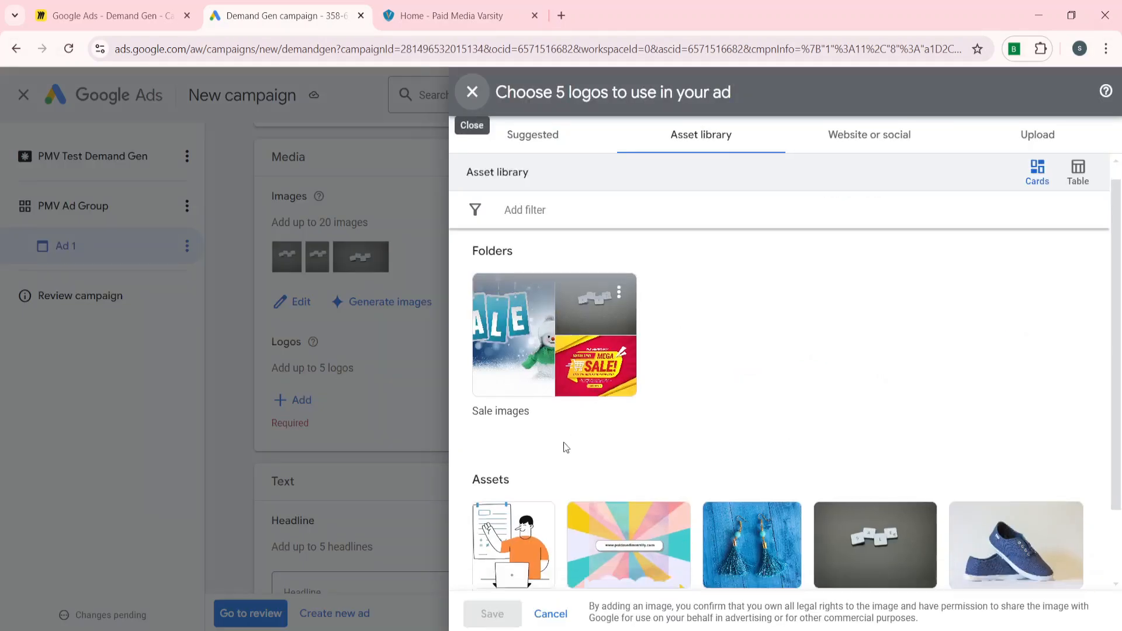
{"action": "scroll", "coordinate": [566, 447], "scroll_direction": "down", "scroll_amount": 1}
{"action": "left_click", "coordinate": [516, 476]}
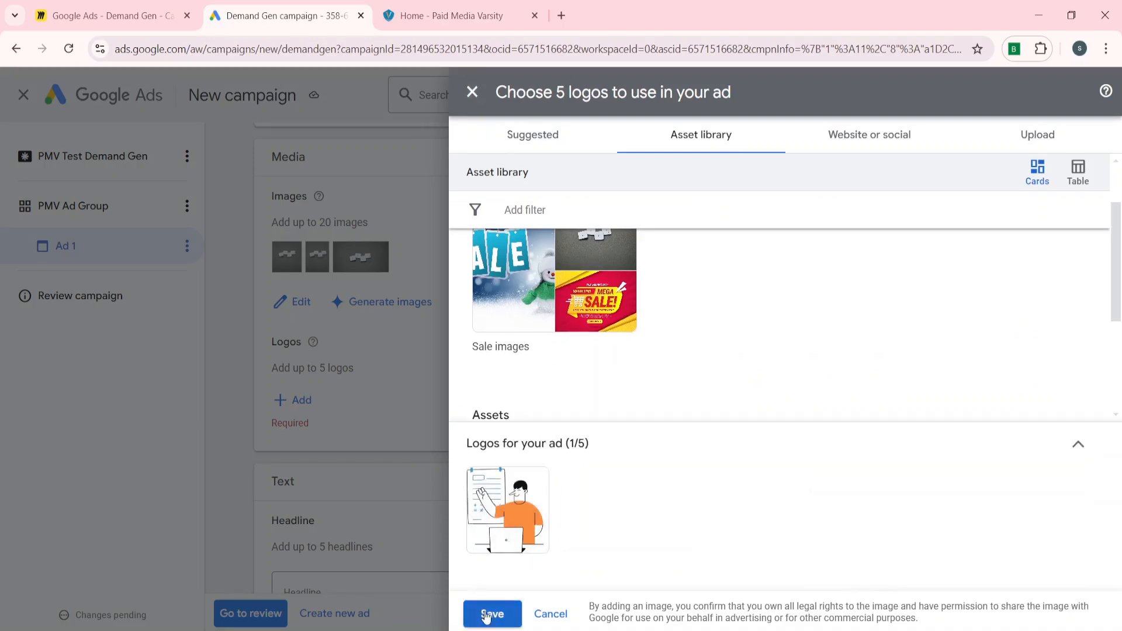
{"action": "left_click", "coordinate": [490, 613]}
Copy the tagline "Read - Learn - Implement" from the Paid Media Varsity website and paste it as the ad's first headline
{"action": "scroll", "coordinate": [455, 386], "scroll_direction": "down", "scroll_amount": 4}
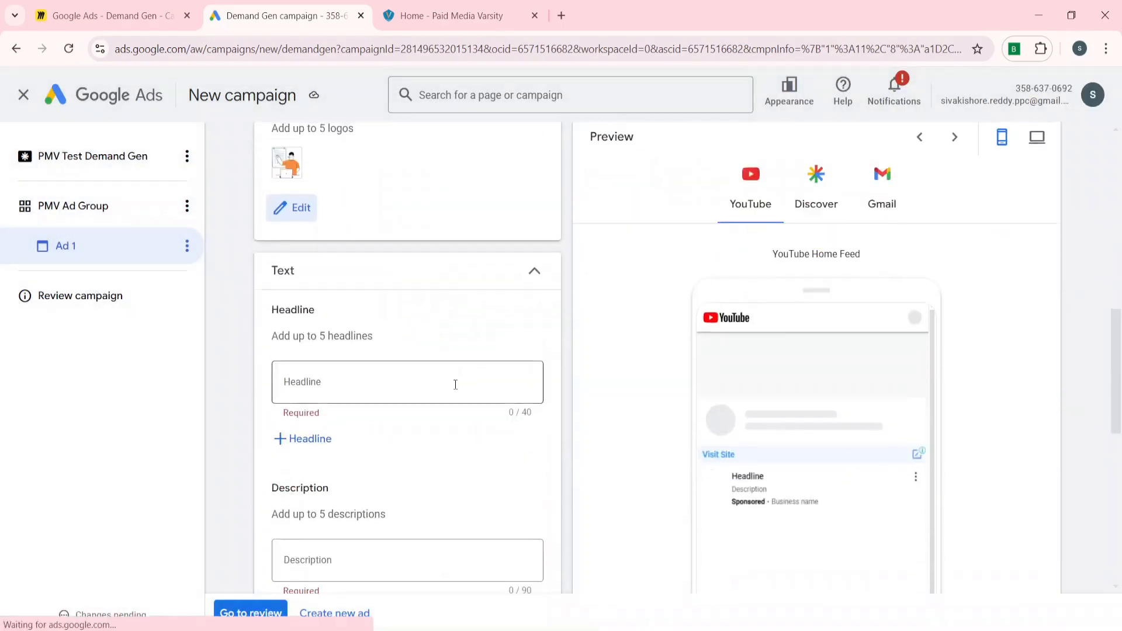
{"action": "scroll", "coordinate": [352, 398], "scroll_direction": "down", "scroll_amount": 3}
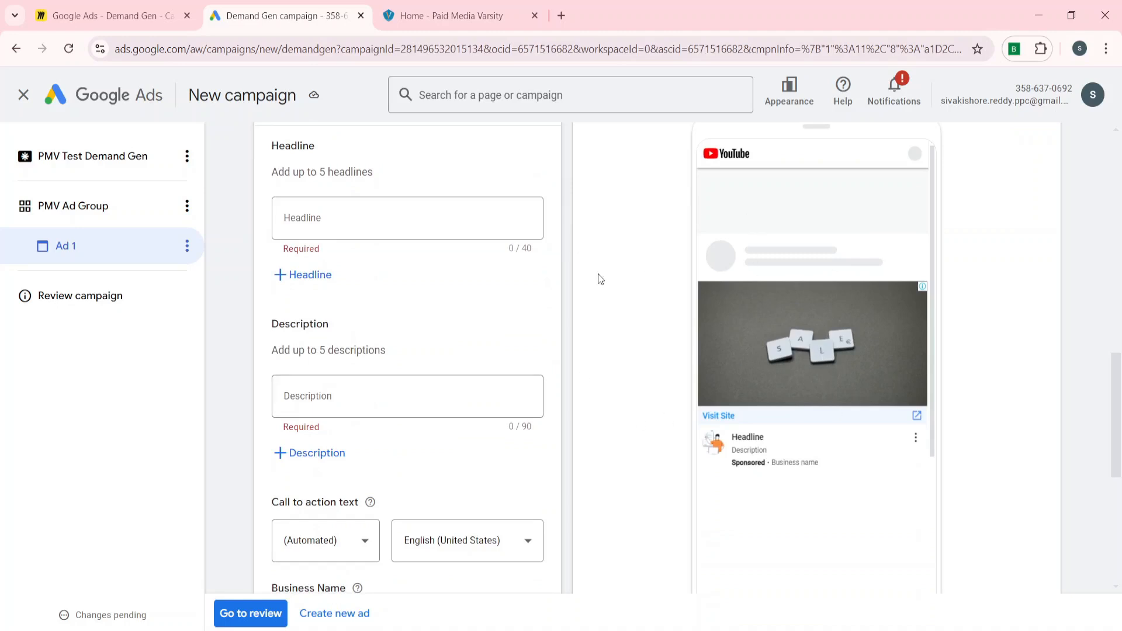
{"action": "scroll", "coordinate": [598, 273], "scroll_direction": "up", "scroll_amount": 3}
{"action": "left_click", "coordinate": [295, 392]}
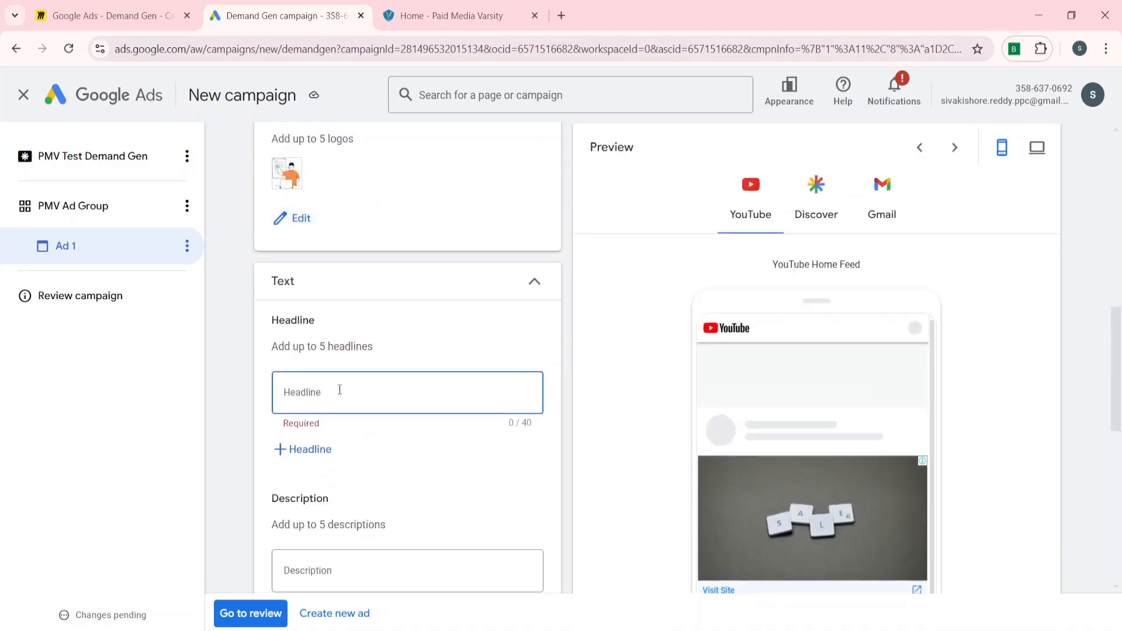
{"action": "left_click", "coordinate": [444, 15]}
{"action": "scroll", "coordinate": [354, 323], "scroll_direction": "down", "scroll_amount": 5}
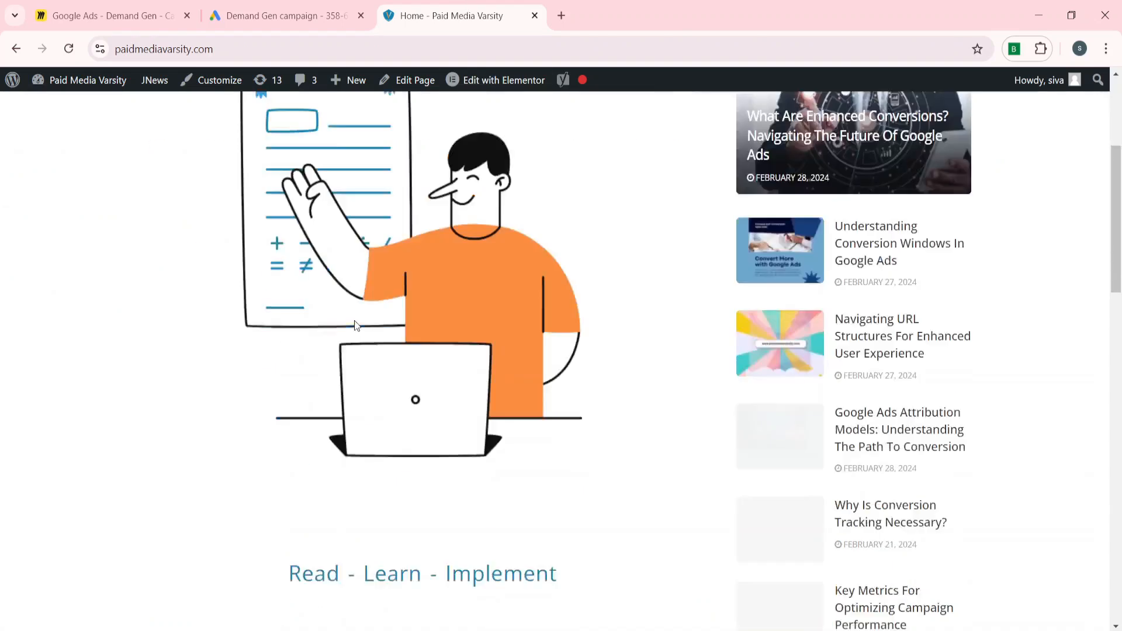
{"action": "scroll", "coordinate": [354, 323], "scroll_direction": "down", "scroll_amount": 5}
{"action": "left_click_drag", "start_coordinate": [288, 275], "coordinate": [570, 281]}
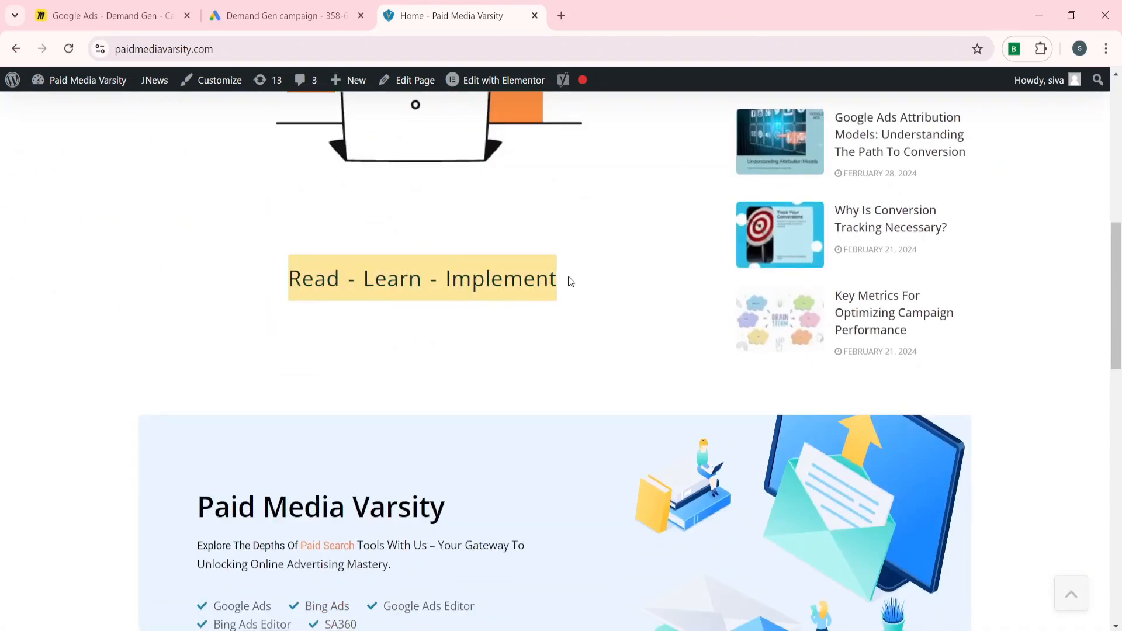
{"action": "key", "text": "ctrl+c"}
{"action": "left_click", "coordinate": [281, 15]}
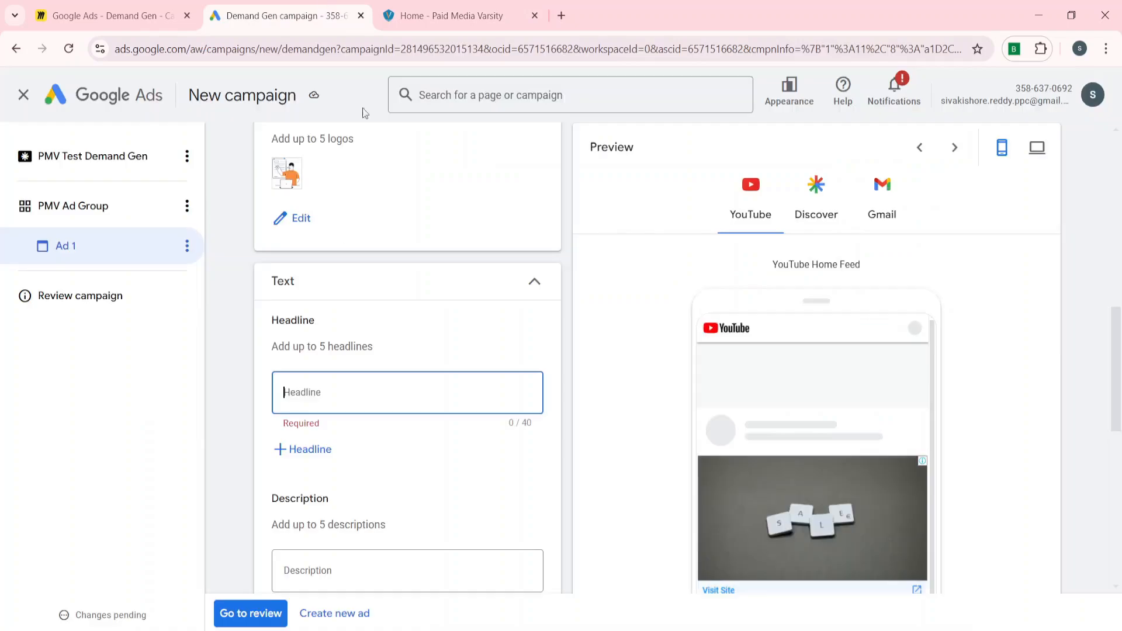
{"action": "key", "text": "ctrl+v"}
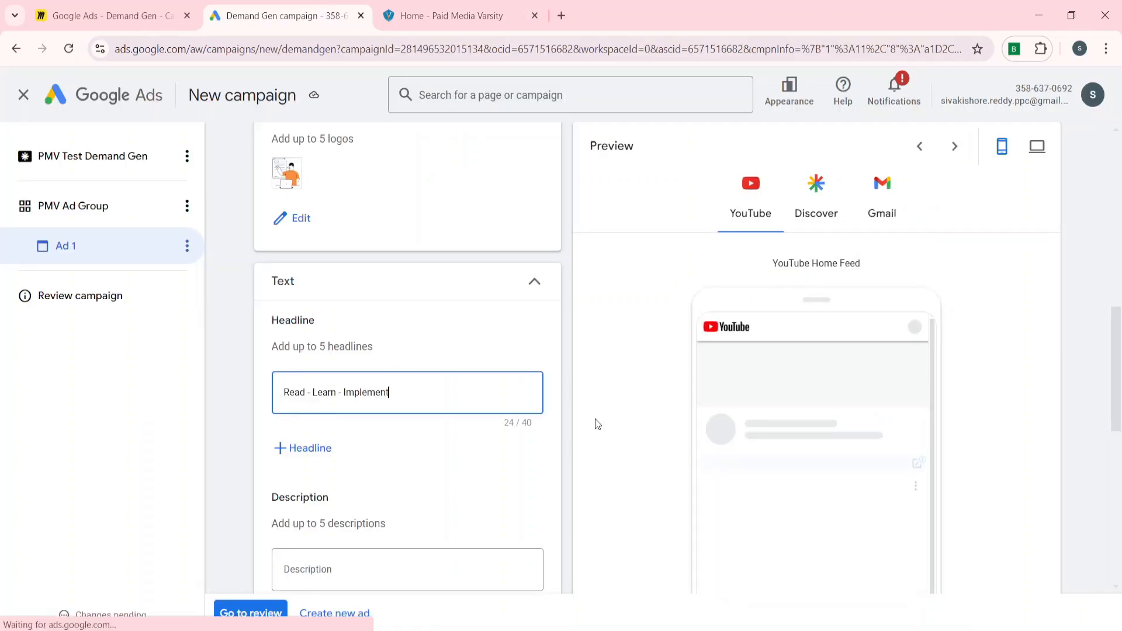
Copy "Explore The Depths Of Paid Search Tools With Us" from the Paid Media Varsity website into the ad's first description, ending it with a period
{"action": "scroll", "coordinate": [596, 423], "scroll_direction": "down", "scroll_amount": 2}
{"action": "left_click", "coordinate": [327, 442]}
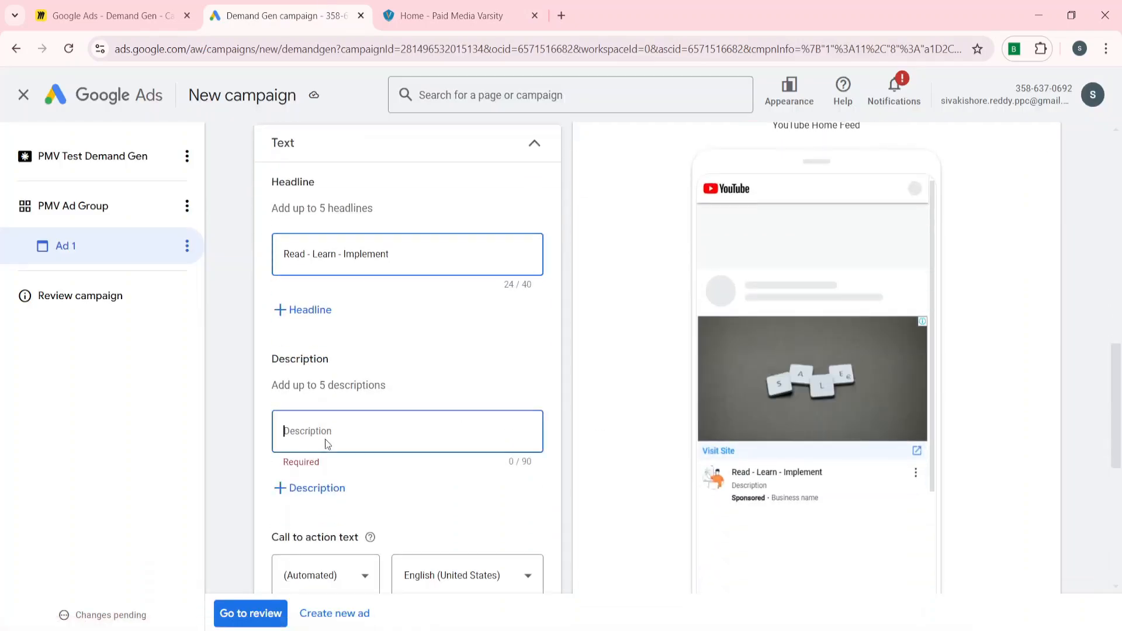
{"action": "left_click", "coordinate": [455, 5]}
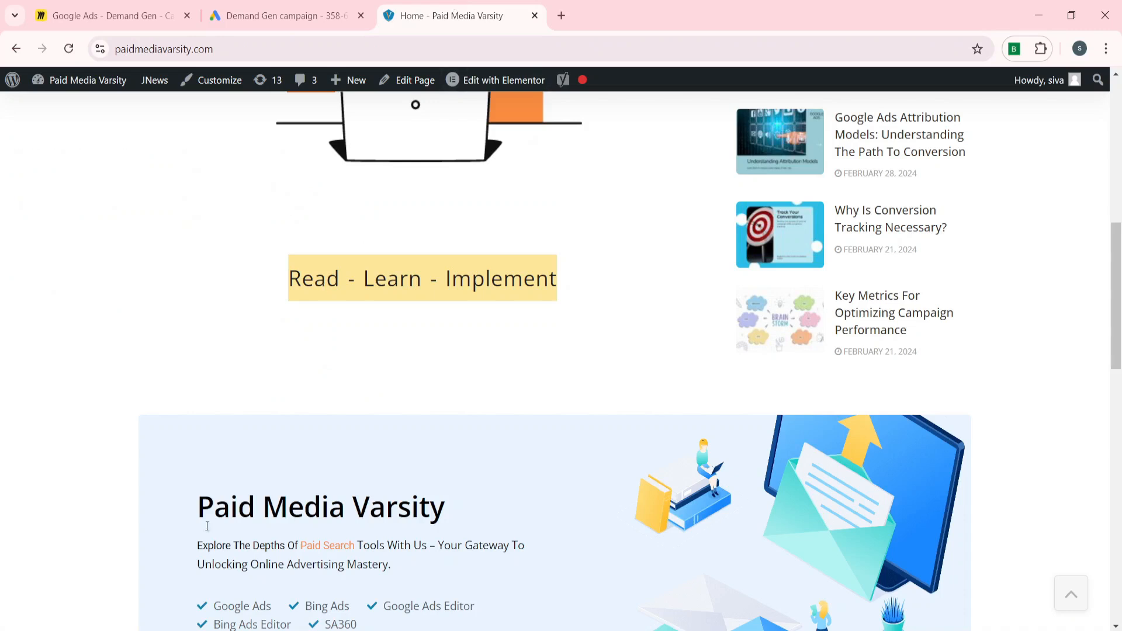
{"action": "left_click", "coordinate": [199, 544]}
{"action": "left_click_drag", "start_coordinate": [199, 544], "coordinate": [407, 536]}
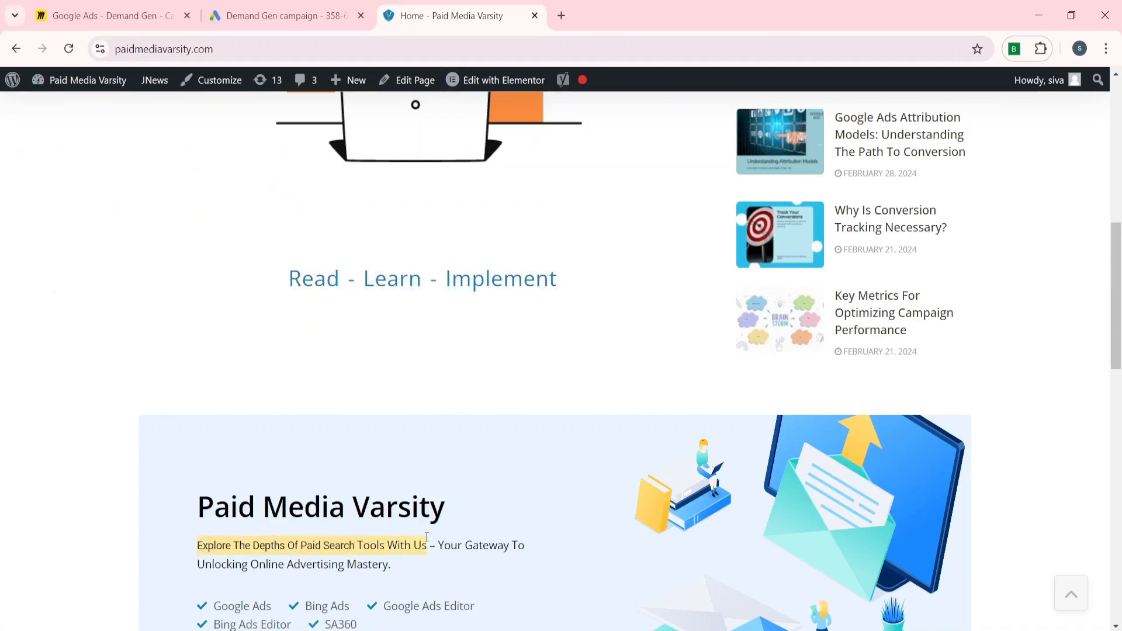
{"action": "left_click", "coordinate": [283, 4]}
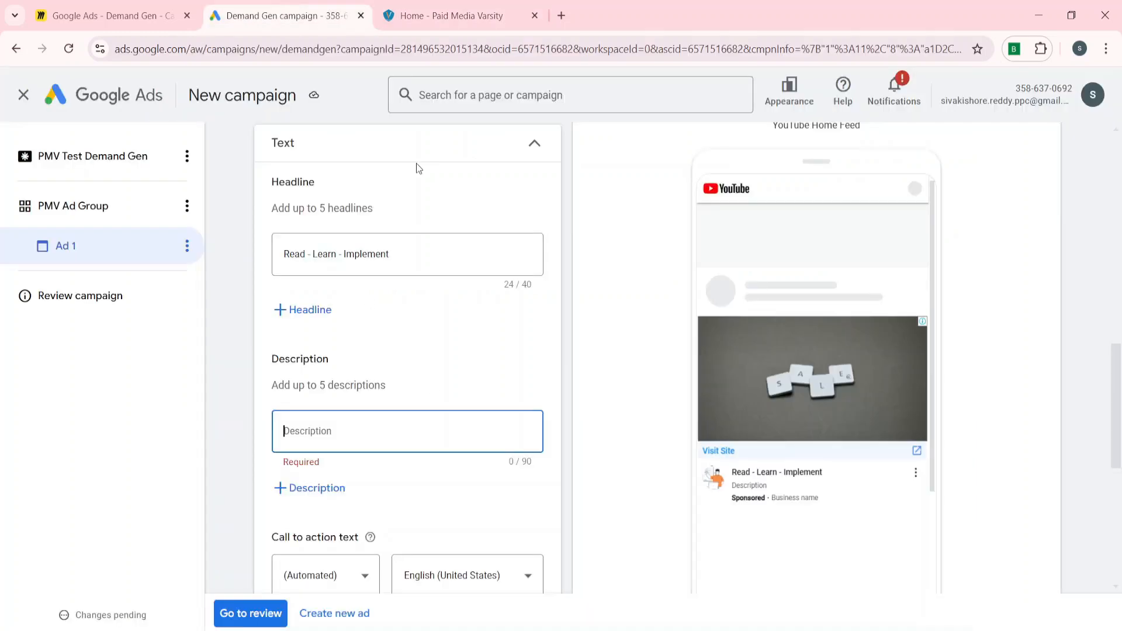
{"action": "type", "text": "Explore The Depths Of Paid Search Tools With Us"}
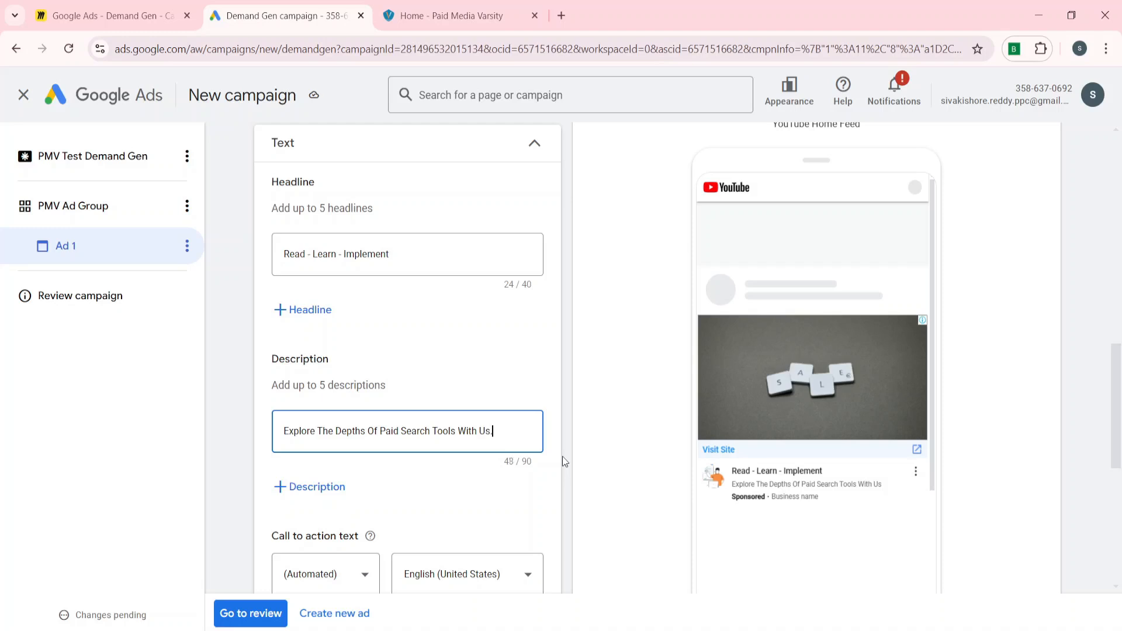
Set the ad's call to action text to Learn more
{"action": "scroll", "coordinate": [563, 457], "scroll_direction": "down", "scroll_amount": 3}
{"action": "left_click", "coordinate": [320, 359]}
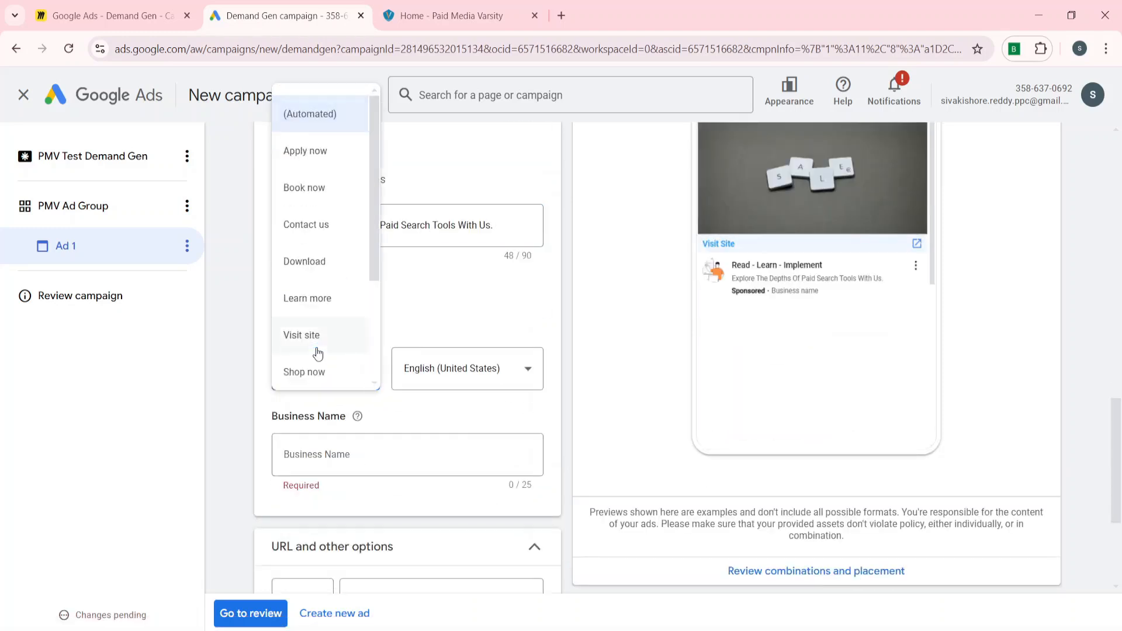
{"action": "scroll", "coordinate": [326, 269], "scroll_direction": "down", "scroll_amount": 3}
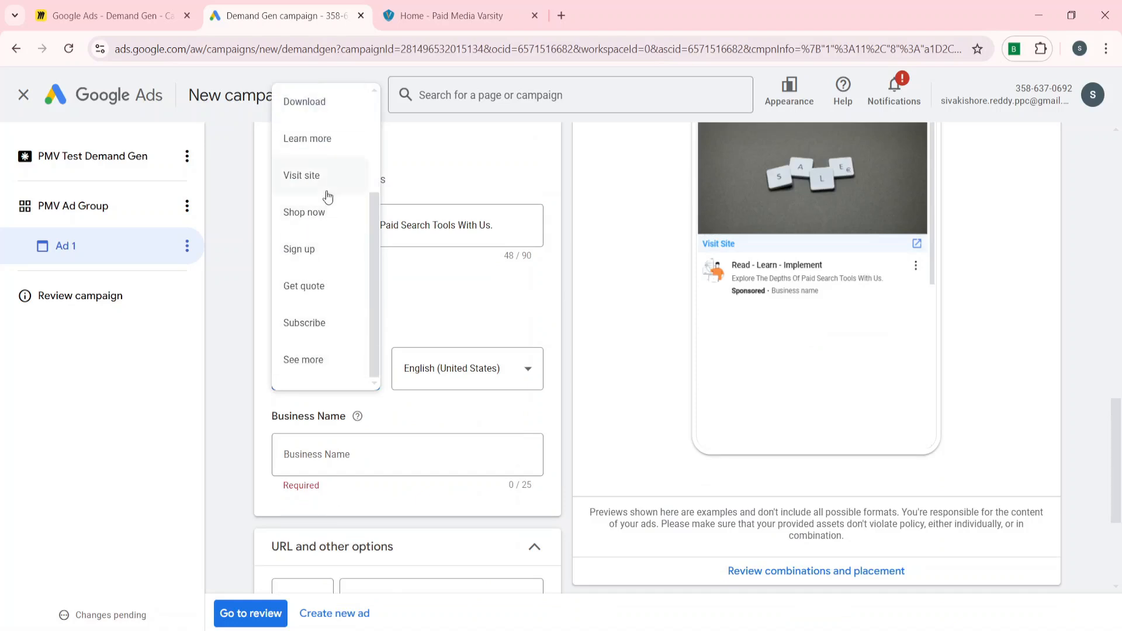
{"action": "left_click", "coordinate": [315, 153]}
Enter Paid Media Varsity as the ad's business name
{"action": "scroll", "coordinate": [427, 439], "scroll_direction": "down", "scroll_amount": 1}
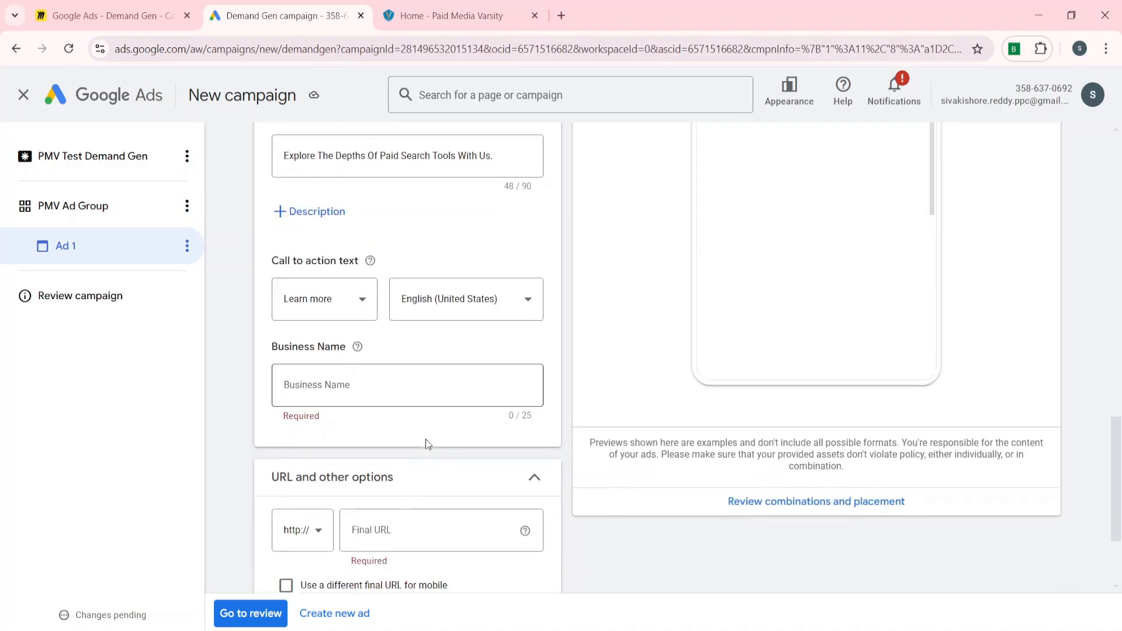
{"action": "left_click", "coordinate": [314, 393]}
{"action": "type", "text": "P"}
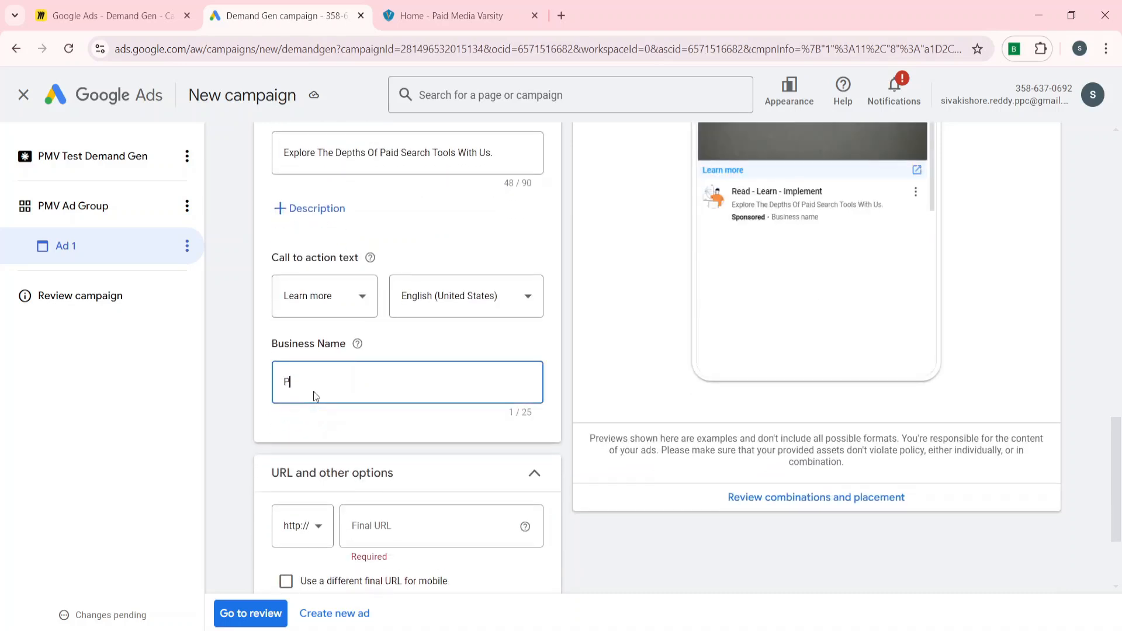
{"action": "type", "text": "ai"}
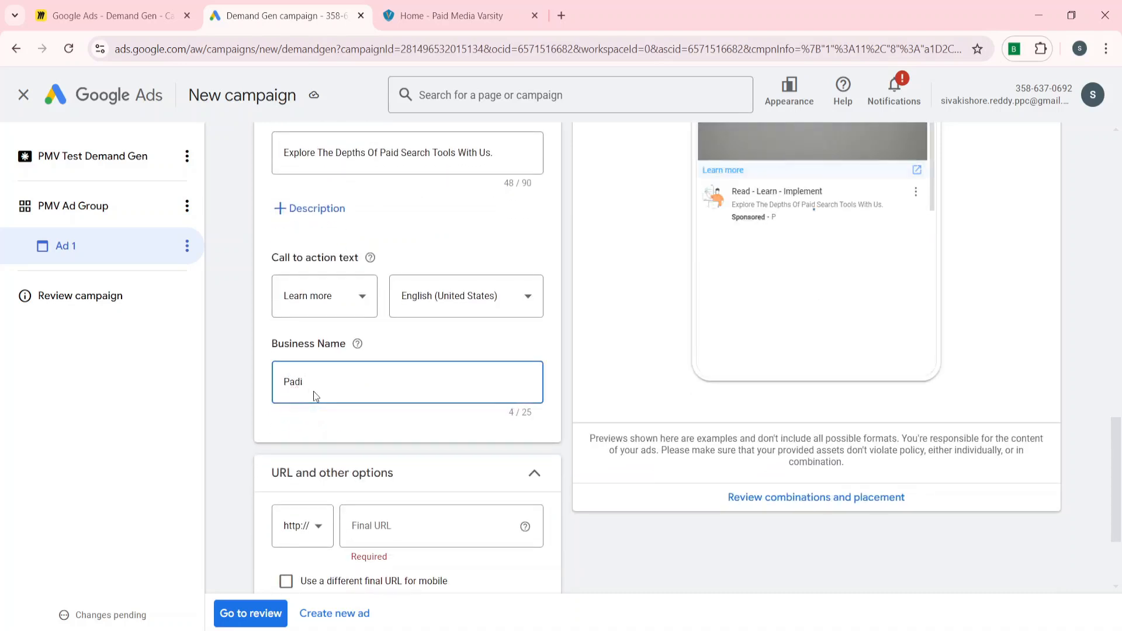
{"action": "type", "text": "d Me"}
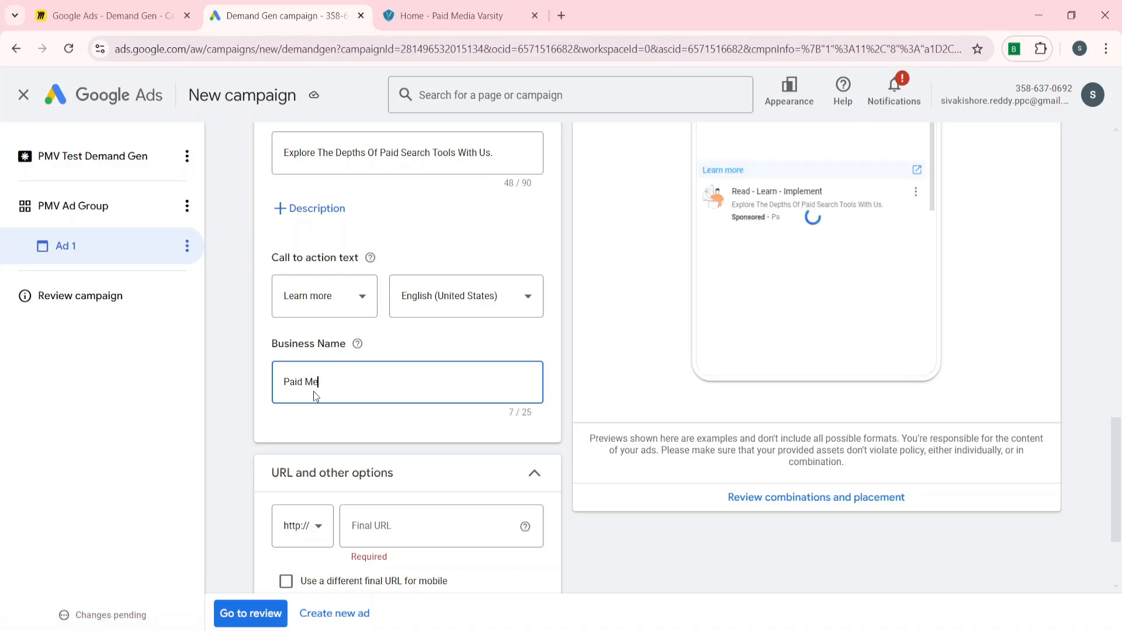
{"action": "type", "text": "dia Varsity"}
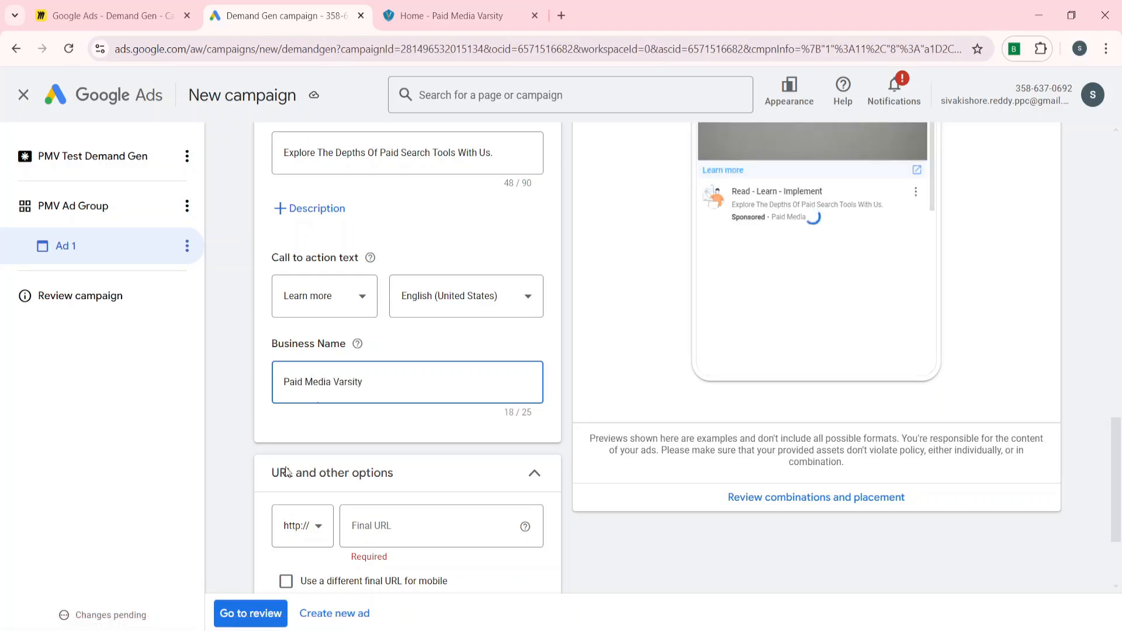
{"action": "scroll", "coordinate": [246, 524], "scroll_direction": "down", "scroll_amount": 3}
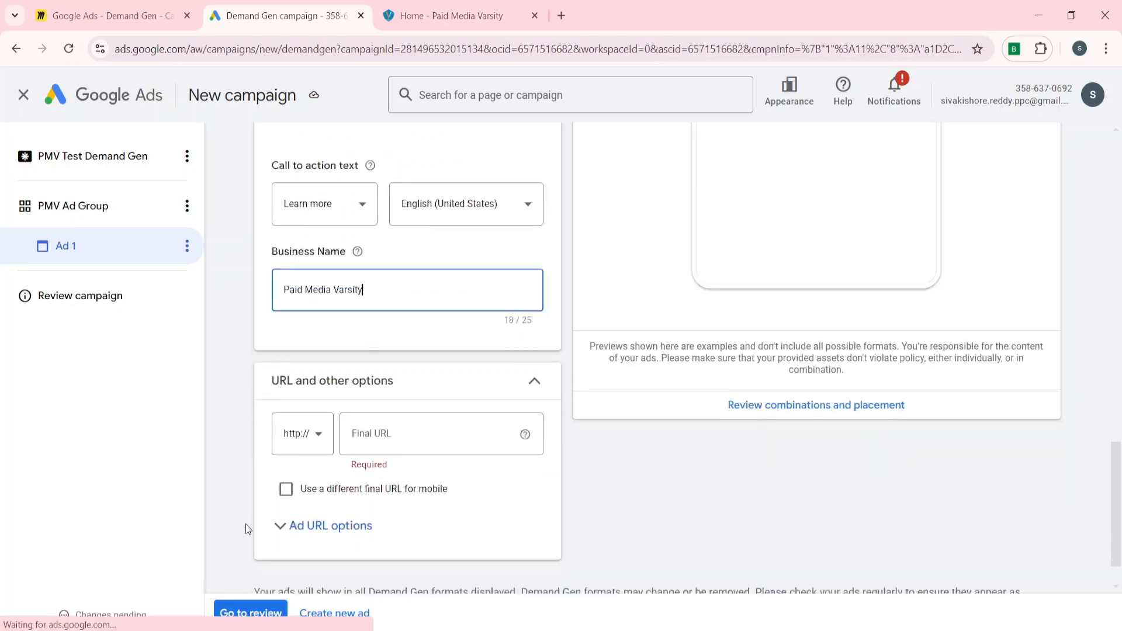
{"action": "left_click", "coordinate": [466, 4]}
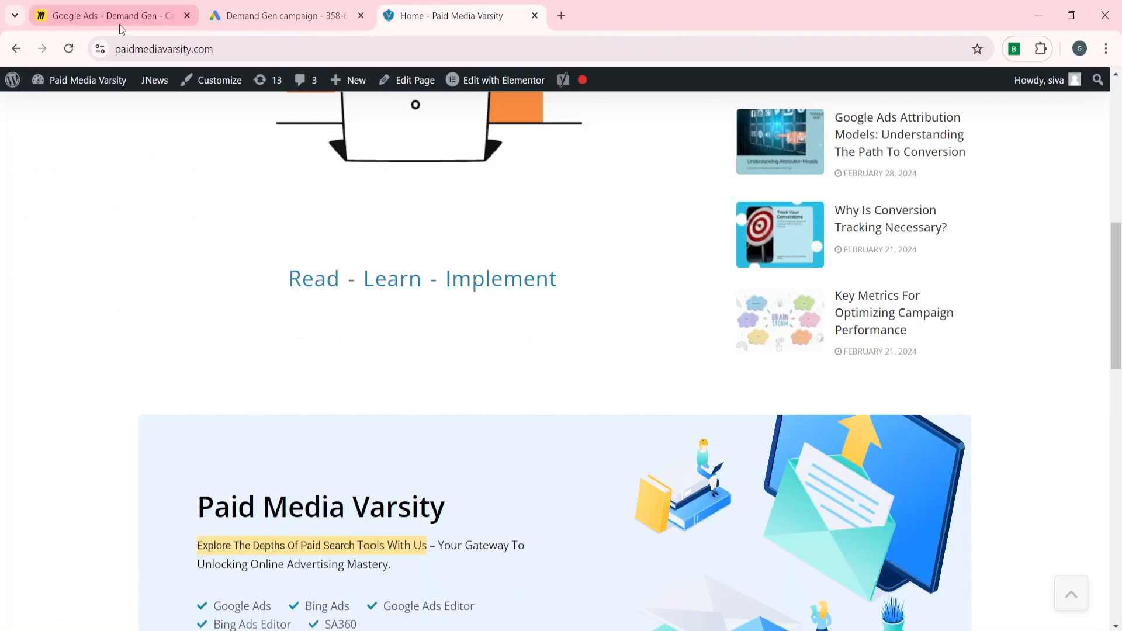
{"action": "left_click", "coordinate": [157, 48]}
{"action": "left_click", "coordinate": [280, 16]}
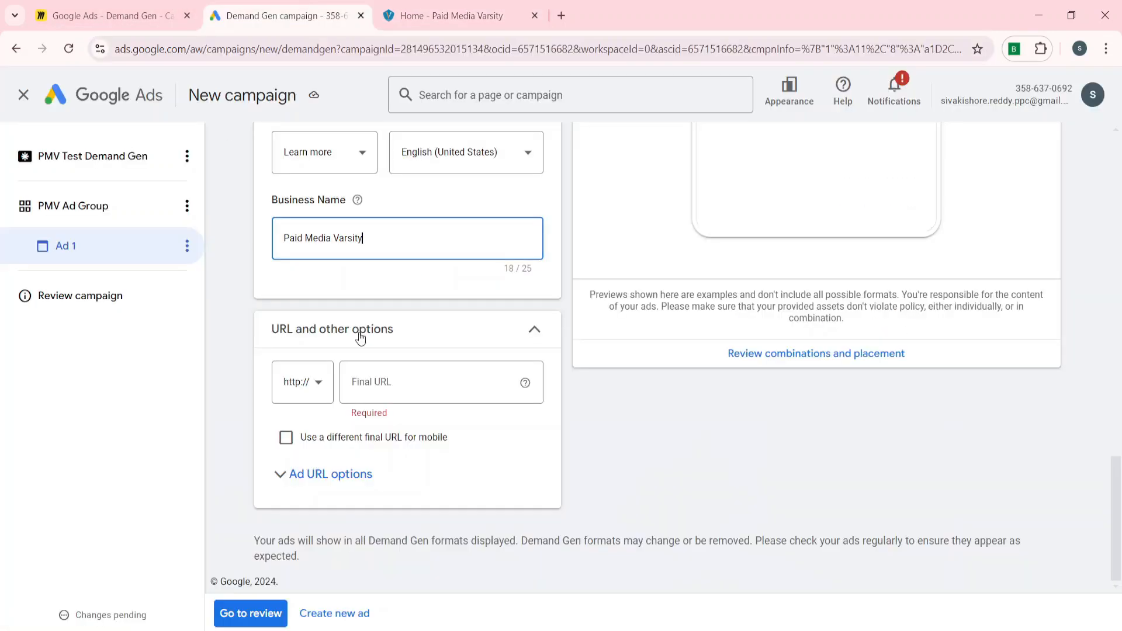
{"action": "left_click", "coordinate": [393, 383]}
{"action": "type", "text": "paidmediavarsity.com/"}
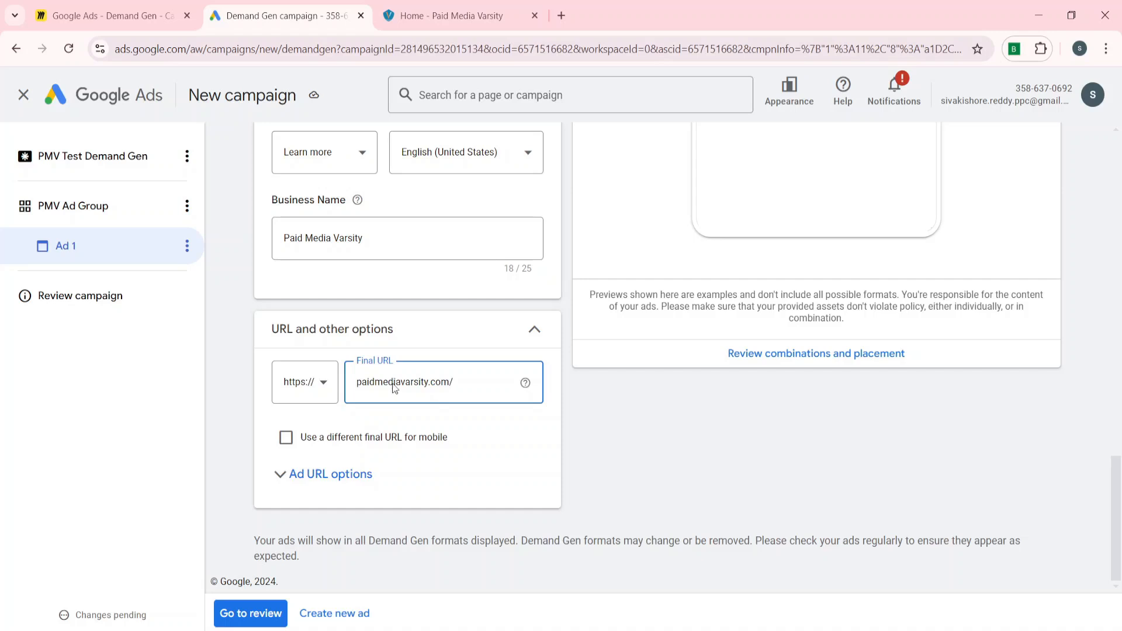
Add the square sale.jpg image from the asset library's Sale images folder to the ad's images and save the selection
{"action": "scroll", "coordinate": [588, 416], "scroll_direction": "up", "scroll_amount": 10}
{"action": "scroll", "coordinate": [588, 416], "scroll_direction": "up", "scroll_amount": 5}
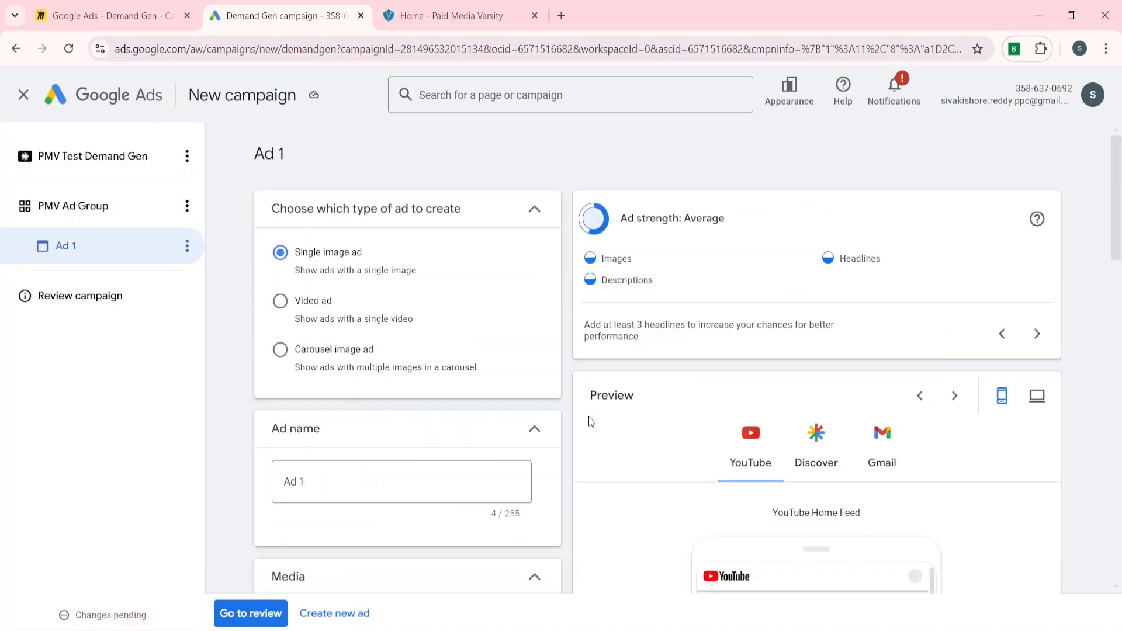
{"action": "scroll", "coordinate": [586, 496], "scroll_direction": "down", "scroll_amount": 5}
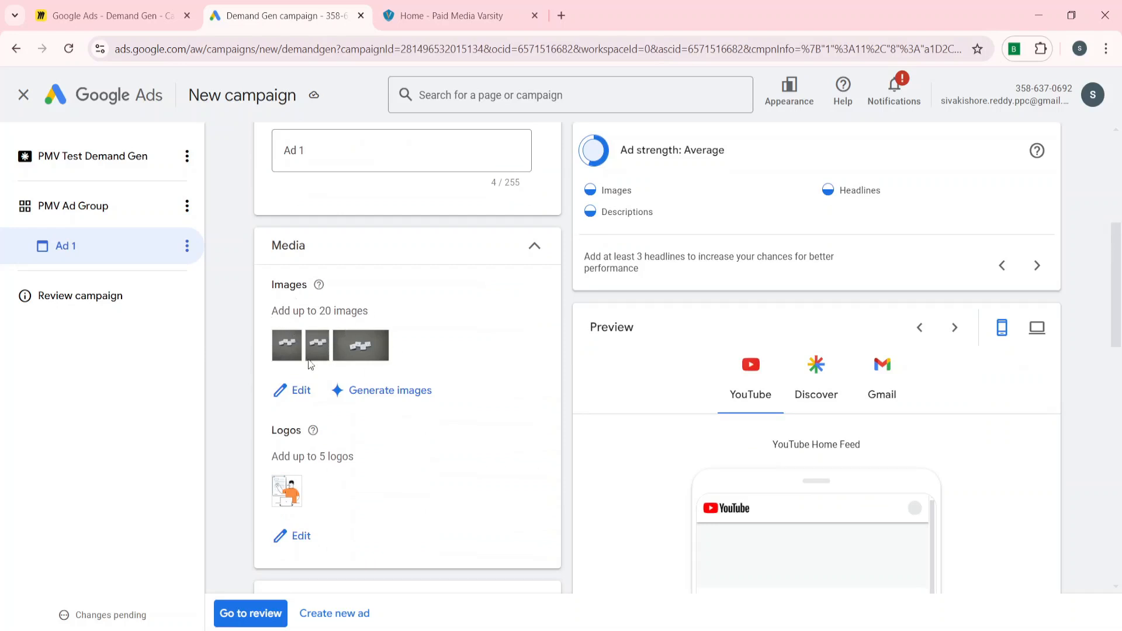
{"action": "left_click", "coordinate": [296, 390]}
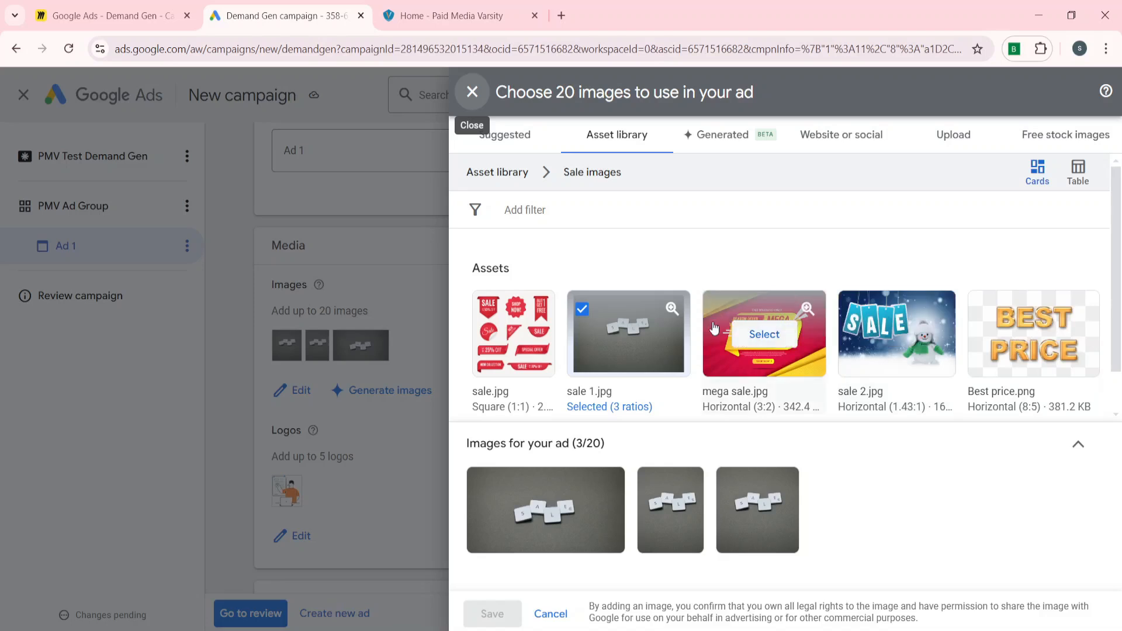
{"action": "left_click", "coordinate": [517, 336]}
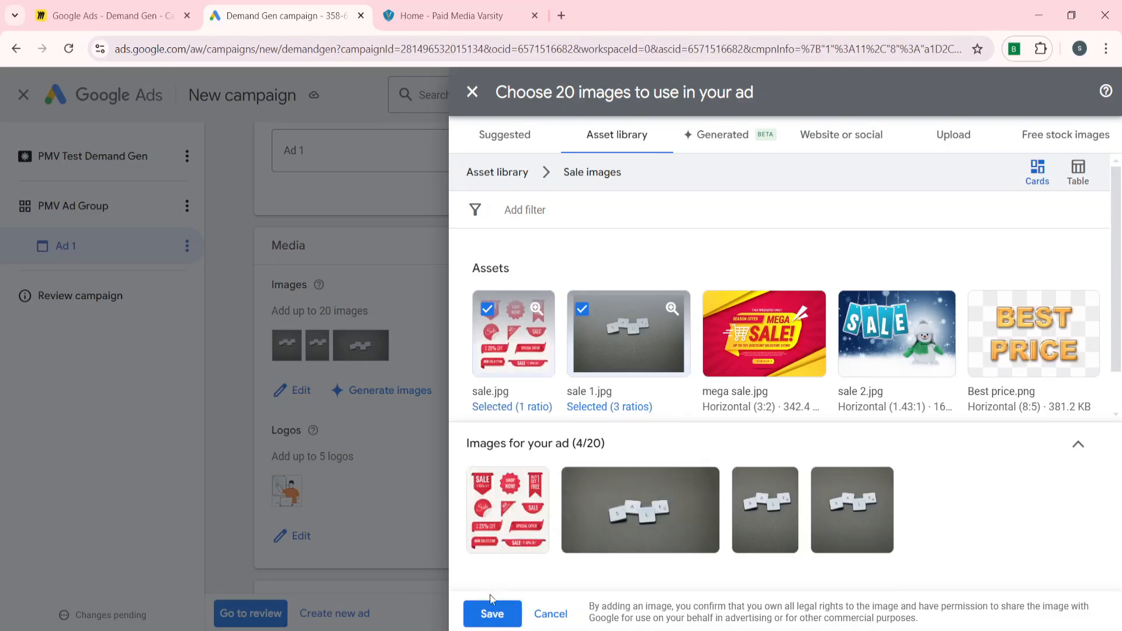
{"action": "left_click", "coordinate": [492, 611]}
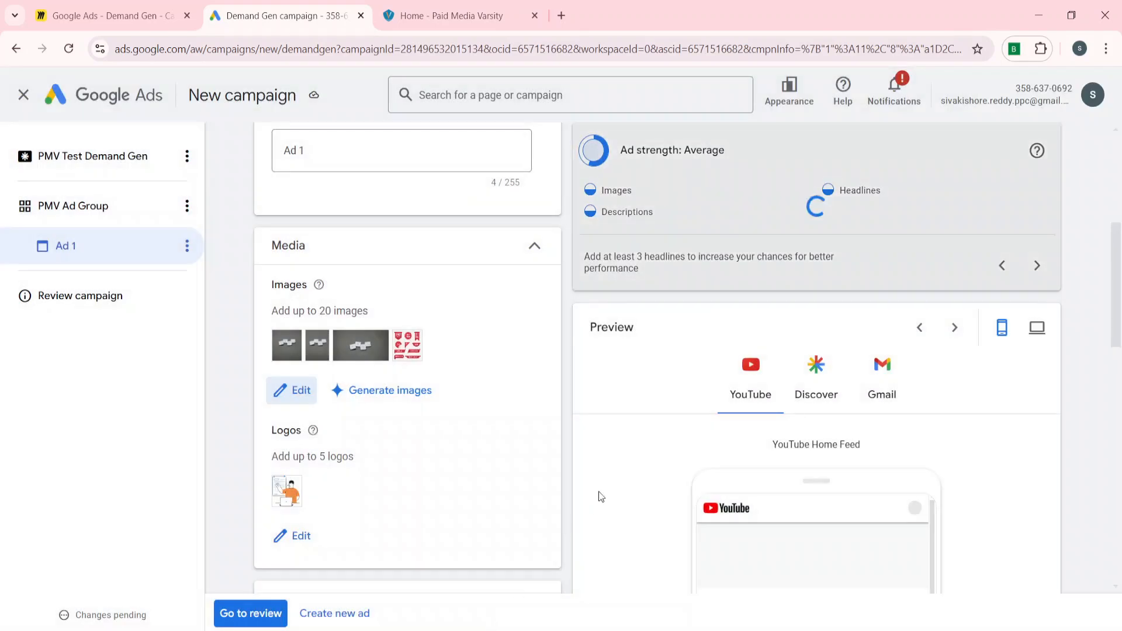
Review the ad's text and its YouTube preview, and switch the preview to the desktop version
{"action": "scroll", "coordinate": [600, 497], "scroll_direction": "down", "scroll_amount": 8}
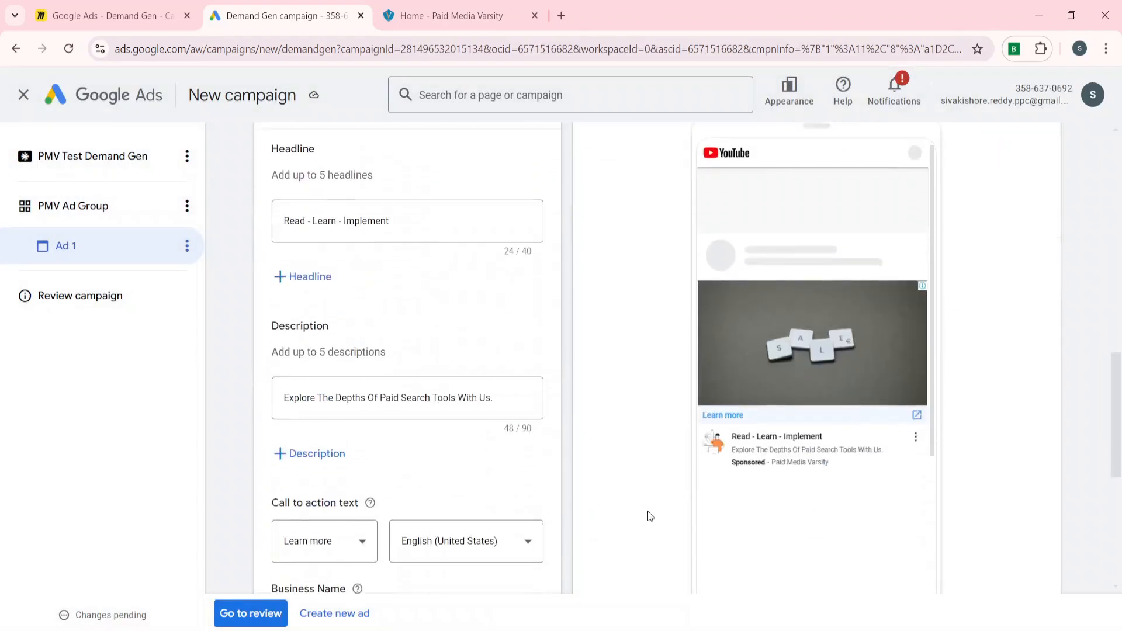
{"action": "scroll", "coordinate": [648, 511], "scroll_direction": "down", "scroll_amount": 2}
{"action": "scroll", "coordinate": [647, 511], "scroll_direction": "up", "scroll_amount": 4}
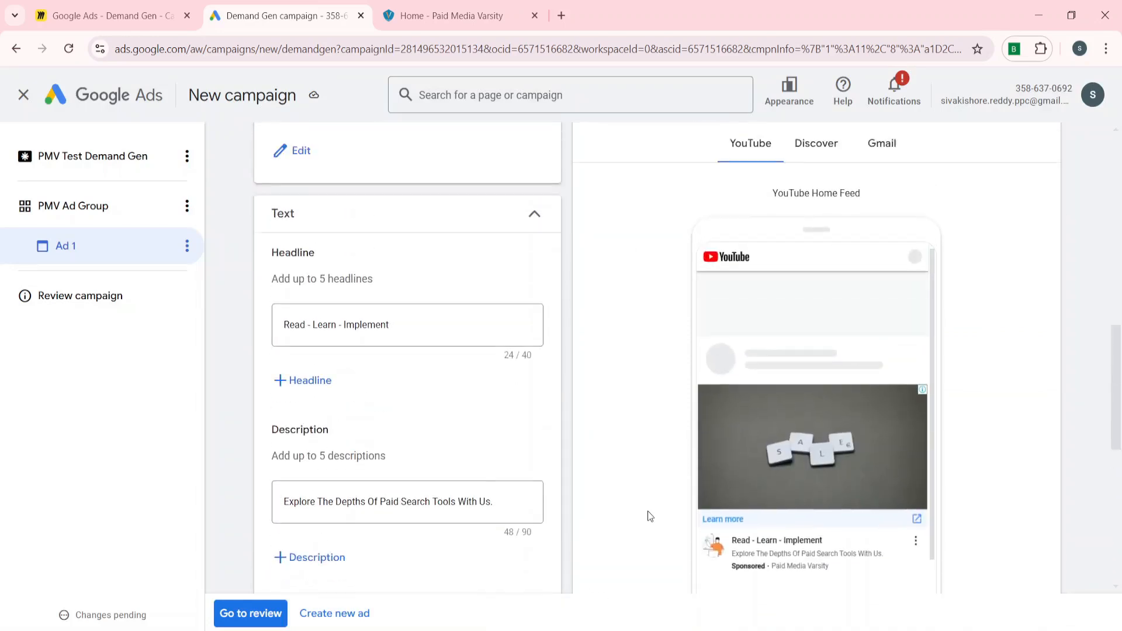
{"action": "scroll", "coordinate": [648, 511], "scroll_direction": "up", "scroll_amount": 10}
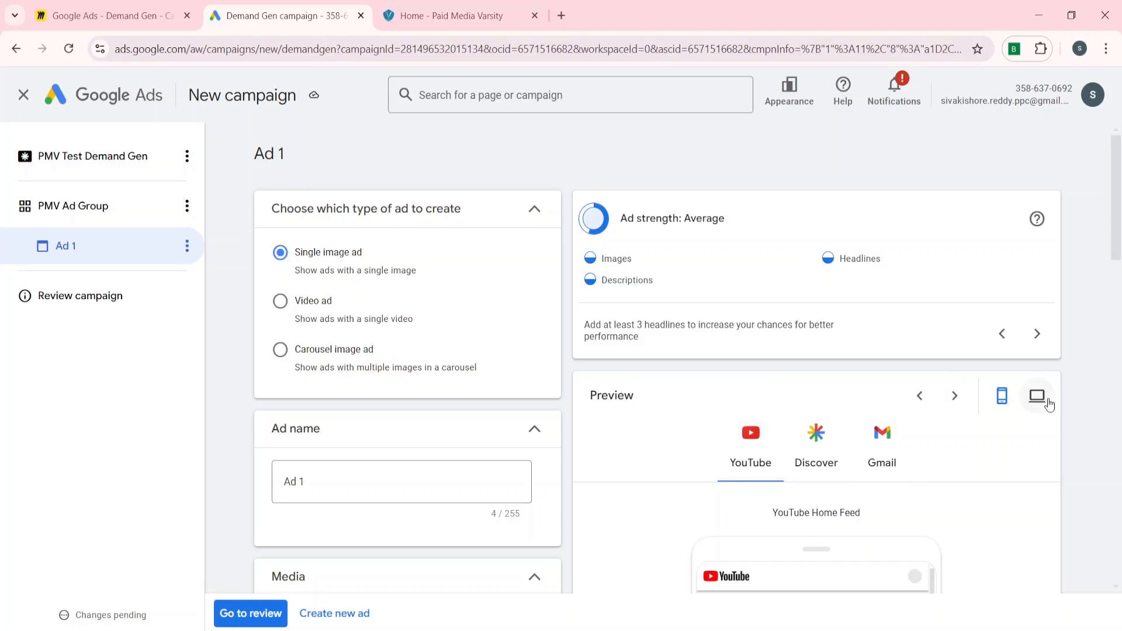
{"action": "left_click", "coordinate": [1037, 395]}
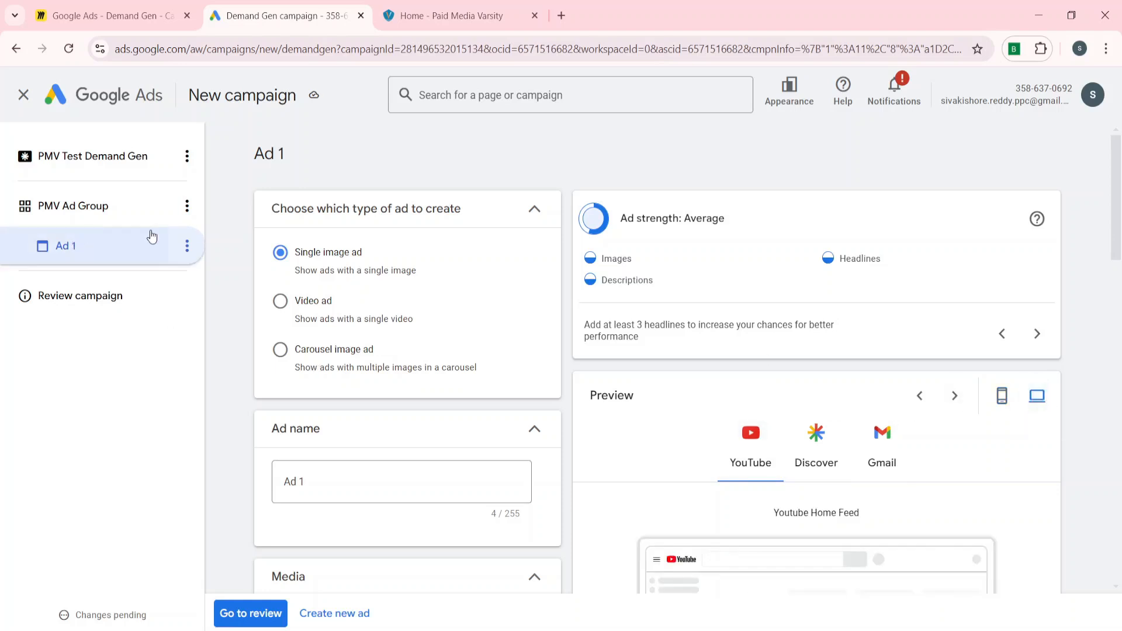
{"action": "double_click", "coordinate": [280, 153]}
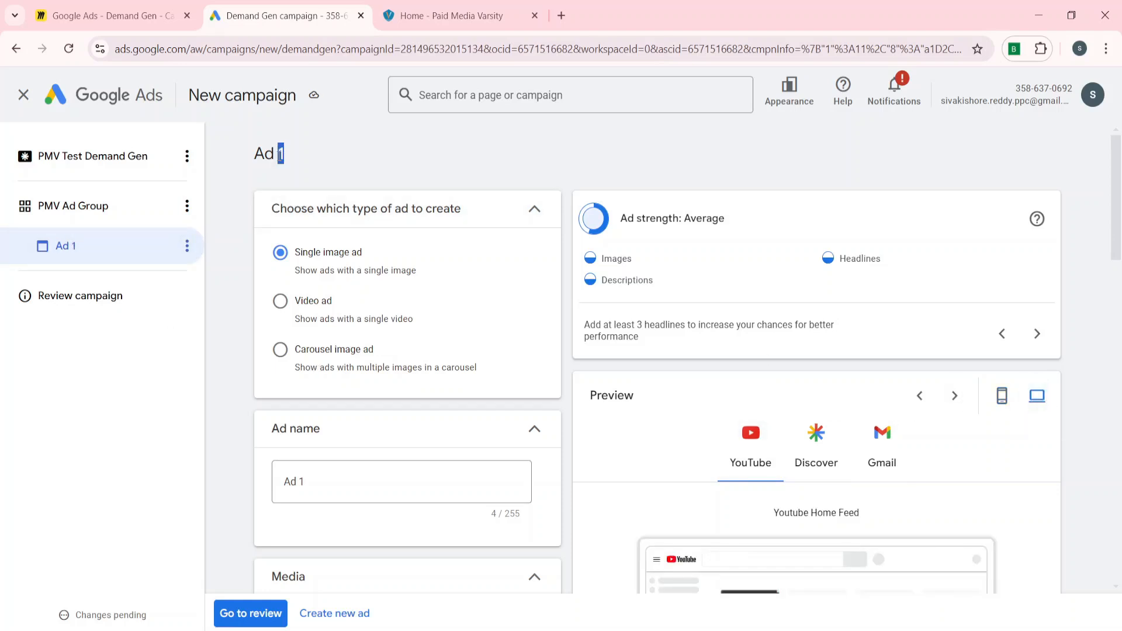
{"action": "left_click", "coordinate": [186, 246]}
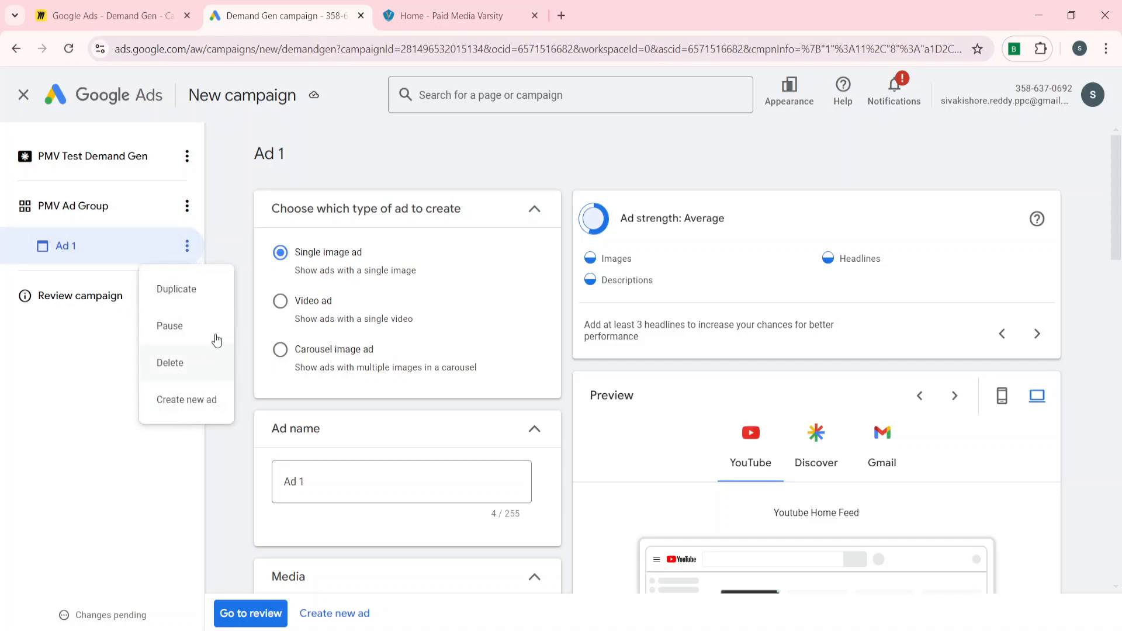
{"action": "left_click", "coordinate": [238, 221]}
Rename Ad 1 as "Single Image Ad"
{"action": "scroll", "coordinate": [261, 390], "scroll_direction": "down", "scroll_amount": 7}
{"action": "scroll", "coordinate": [261, 390], "scroll_direction": "up", "scroll_amount": 4}
{"action": "scroll", "coordinate": [261, 390], "scroll_direction": "up", "scroll_amount": 1}
{"action": "left_click", "coordinate": [311, 412]}
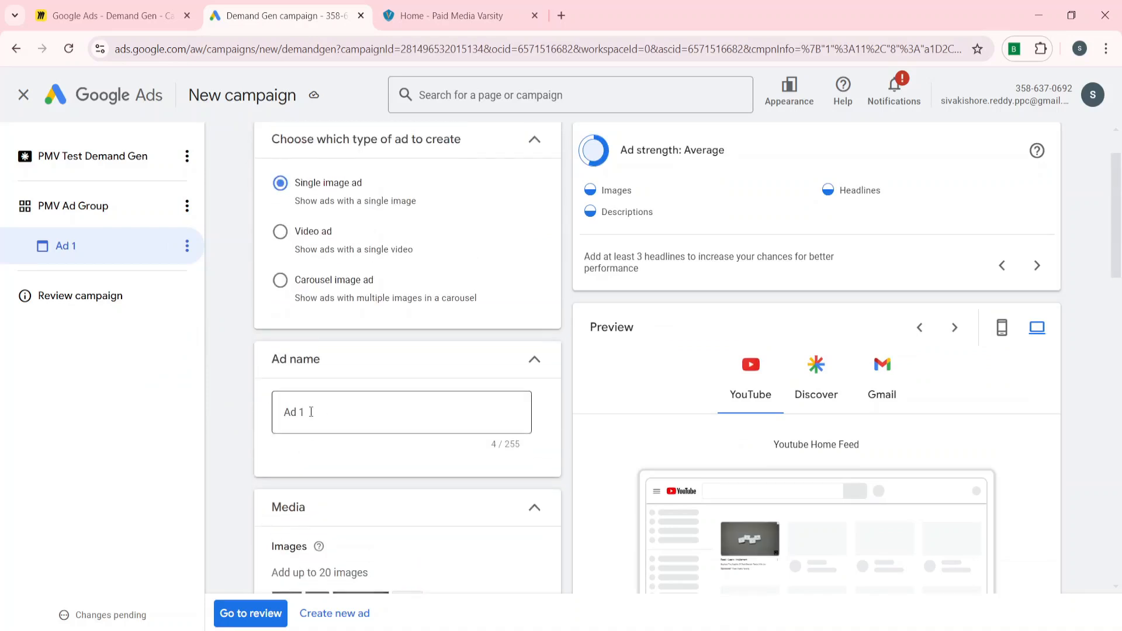
{"action": "key", "text": "BackSpace"}
{"action": "type", "text": "S"}
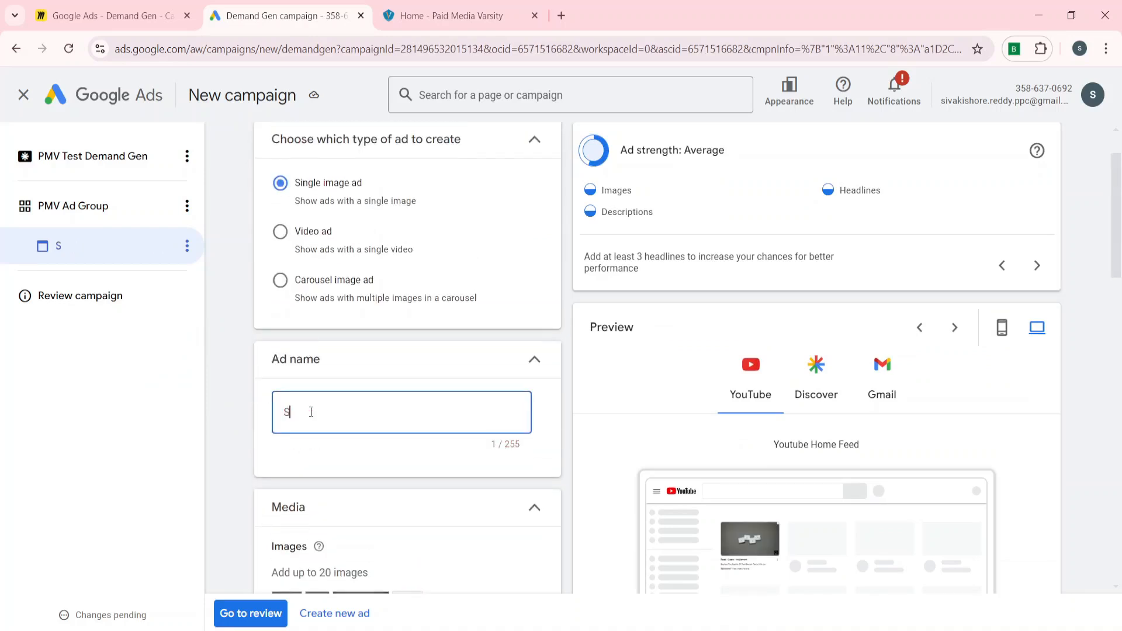
{"action": "type", "text": "n"}
{"action": "key", "text": "BackSpace"}
{"action": "key", "text": "BackSpace"}
{"action": "type", "text": "Sing le Image Ads"}
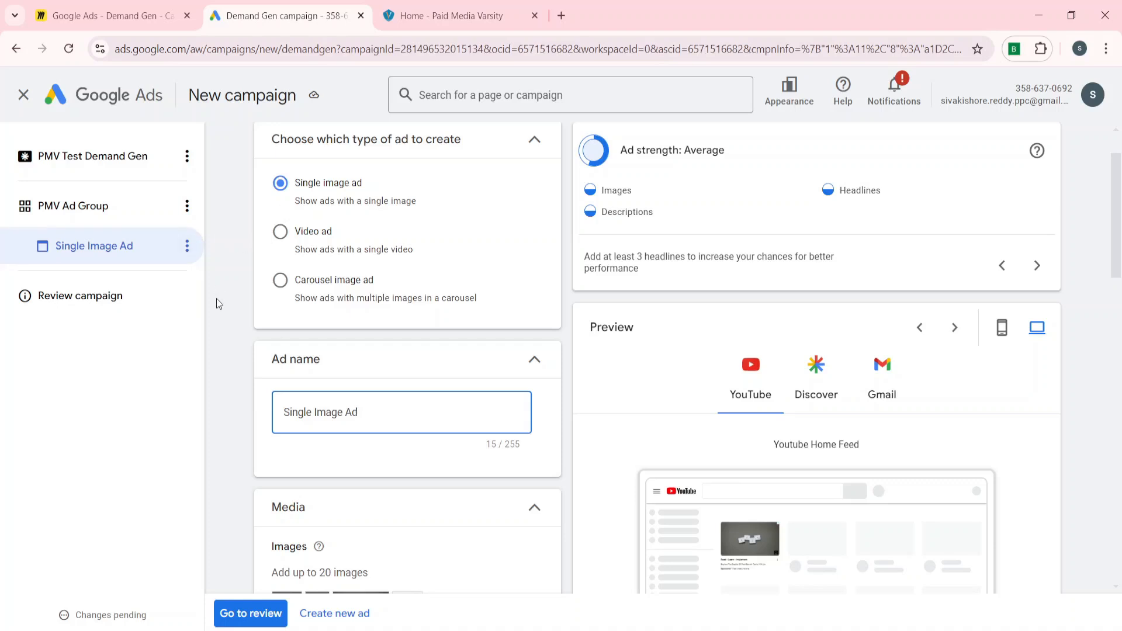
Create a second ad in the PMV Ad Group and set its type to Carousel image ad
{"action": "scroll", "coordinate": [216, 304], "scroll_direction": "up", "scroll_amount": 1}
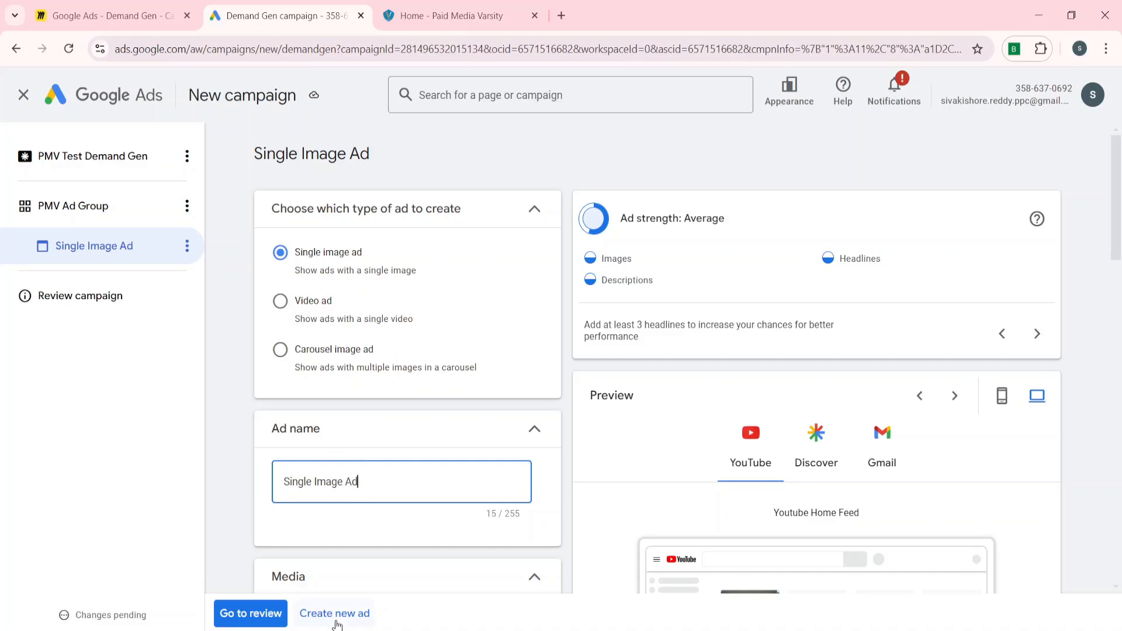
{"action": "left_click", "coordinate": [337, 621]}
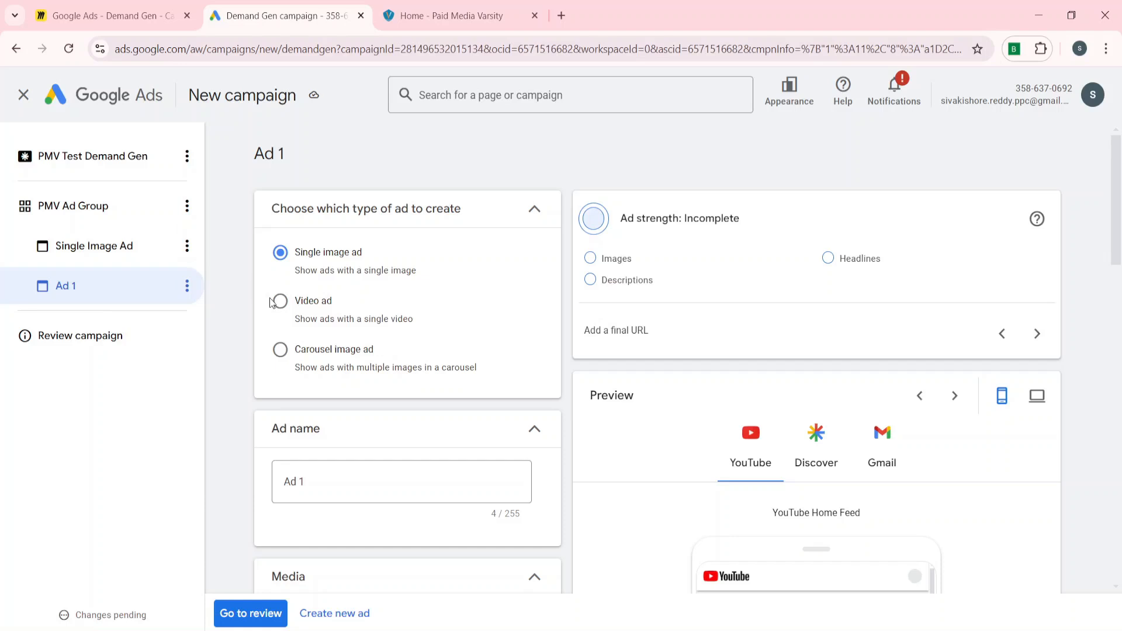
{"action": "scroll", "coordinate": [300, 378], "scroll_direction": "down", "scroll_amount": 5}
{"action": "scroll", "coordinate": [299, 380], "scroll_direction": "down", "scroll_amount": 5}
{"action": "scroll", "coordinate": [298, 374], "scroll_direction": "up", "scroll_amount": 10}
{"action": "left_click", "coordinate": [301, 359]}
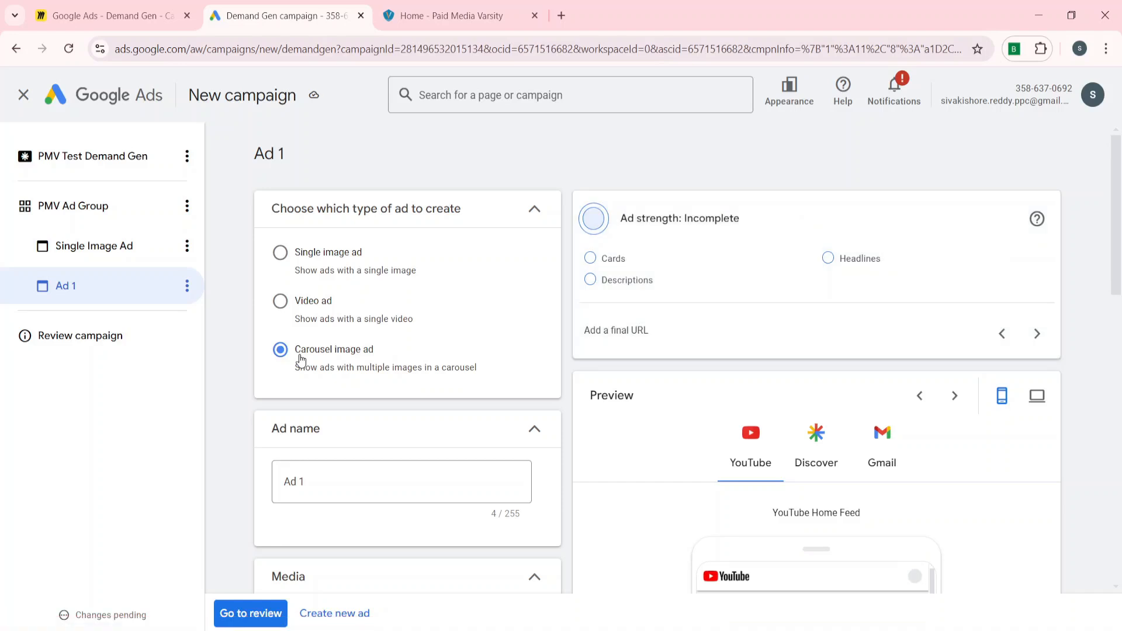
{"action": "scroll", "coordinate": [302, 359], "scroll_direction": "down", "scroll_amount": 4}
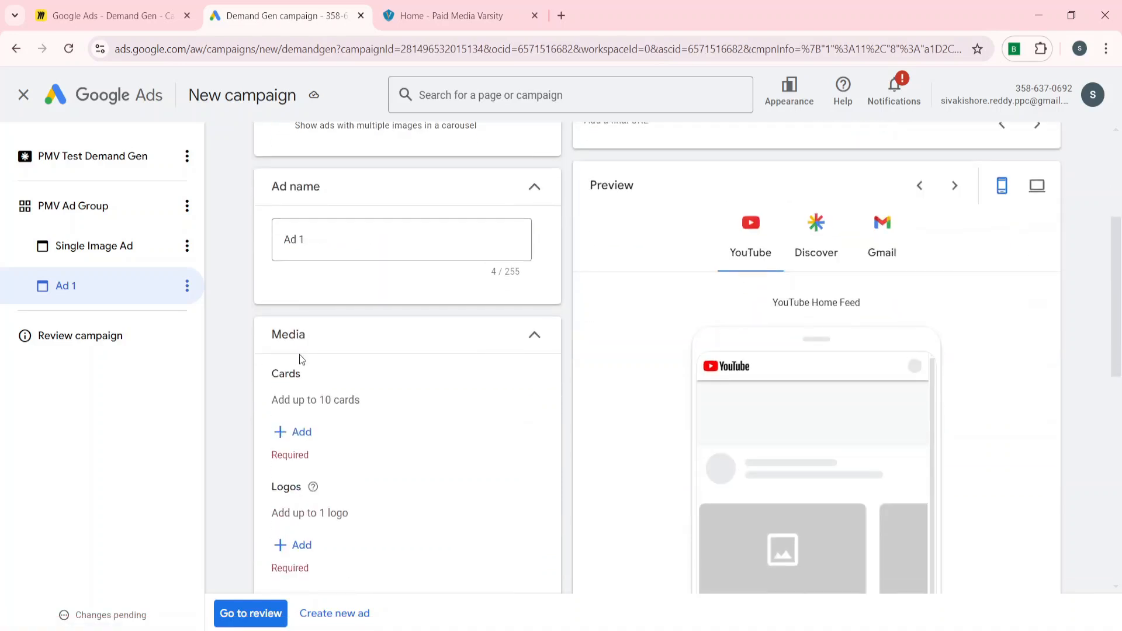
{"action": "scroll", "coordinate": [299, 355], "scroll_direction": "down", "scroll_amount": 2}
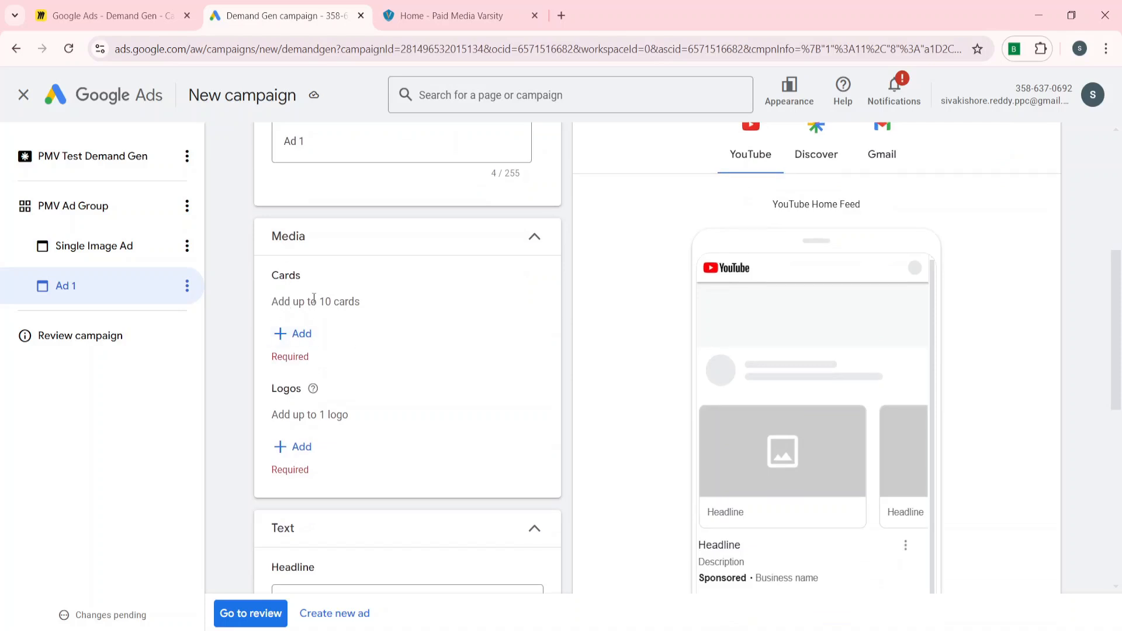
Start the carousel's first card and add mega sale.jpg from the Sale images folder in the 1.91:1, 1:1 and 4:5 ratios
{"action": "left_click", "coordinate": [295, 338]}
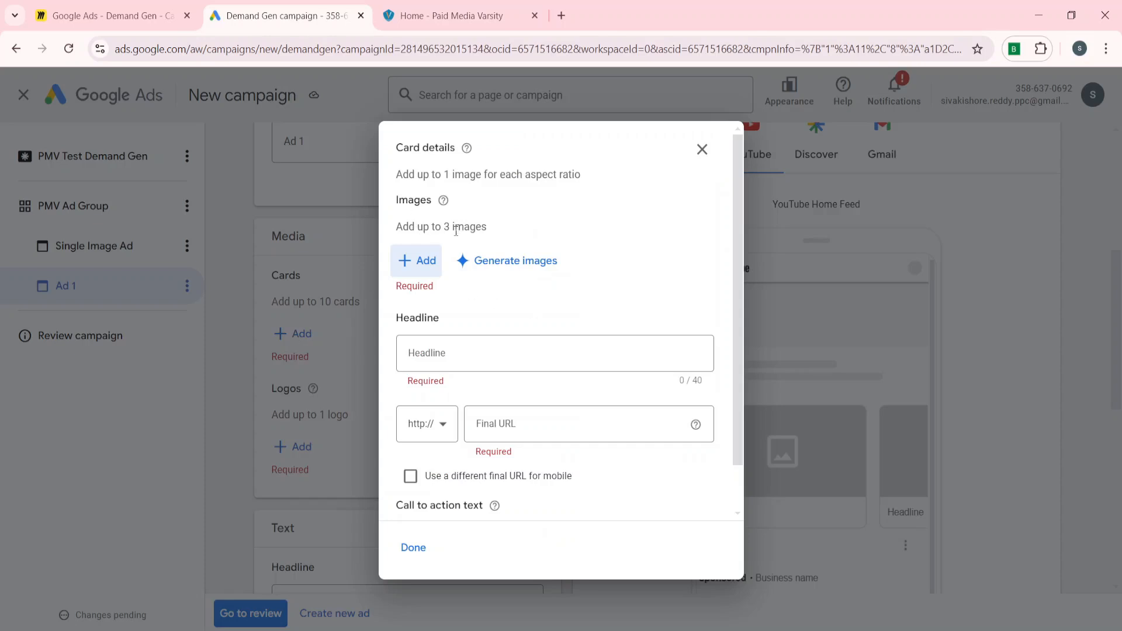
{"action": "left_click", "coordinate": [419, 262]}
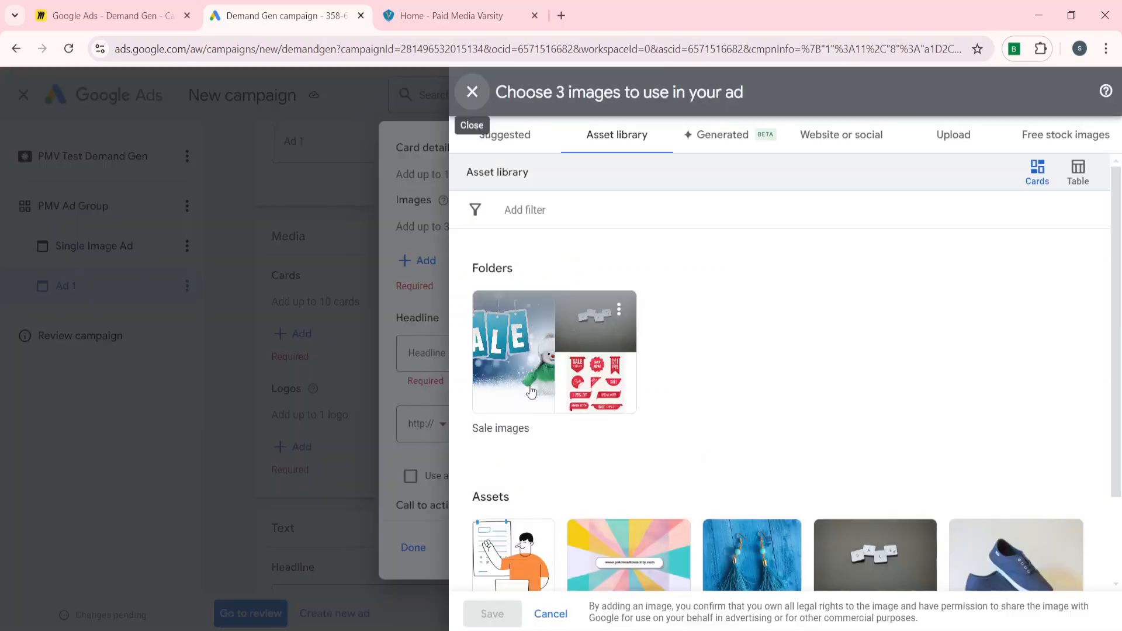
{"action": "scroll", "coordinate": [532, 388], "scroll_direction": "down", "scroll_amount": 2}
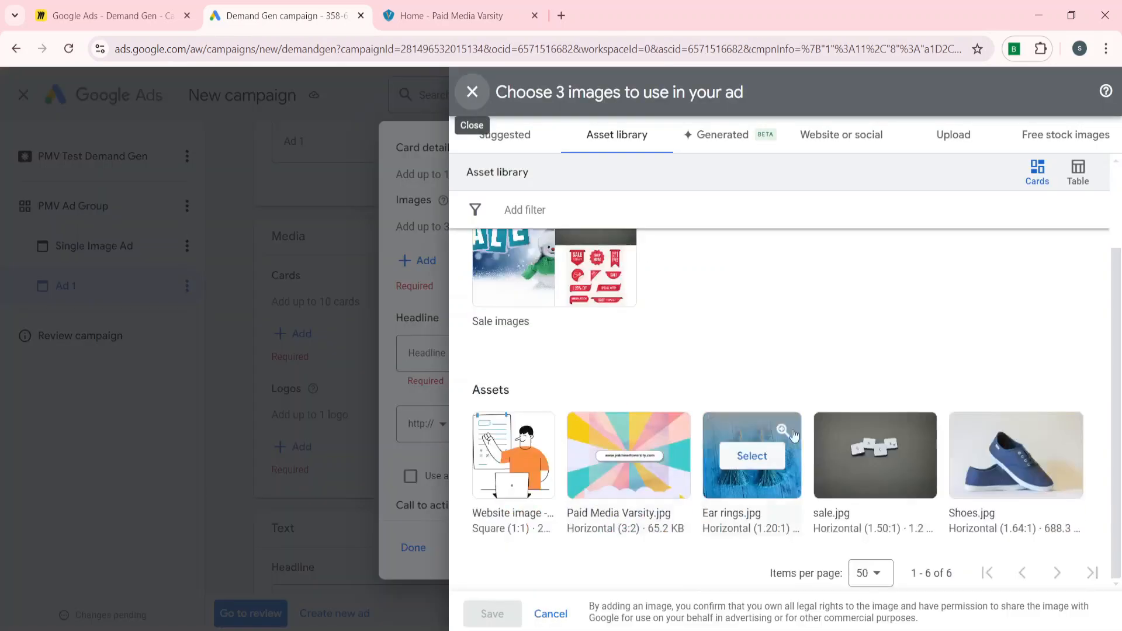
{"action": "left_click", "coordinate": [562, 280]}
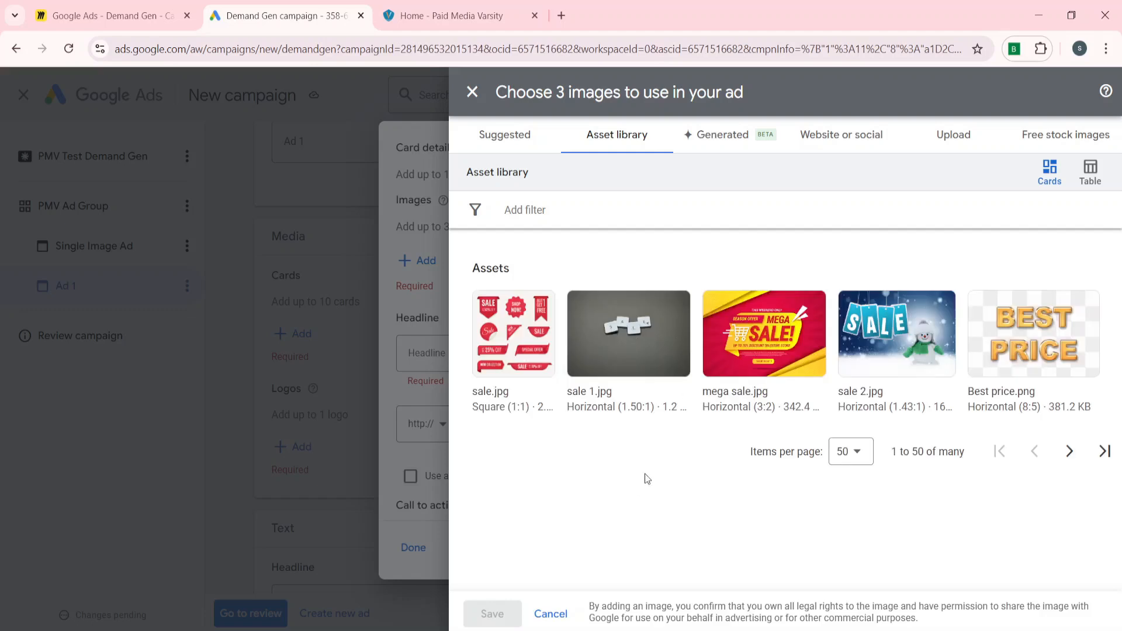
{"action": "left_click", "coordinate": [762, 333]}
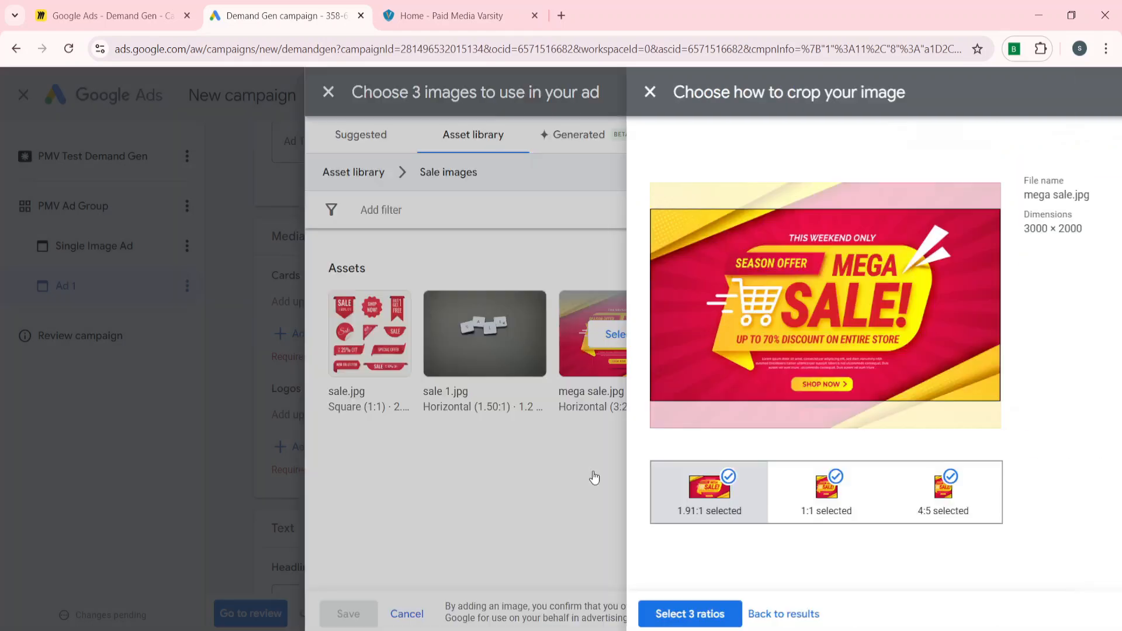
{"action": "left_click", "coordinate": [514, 608]}
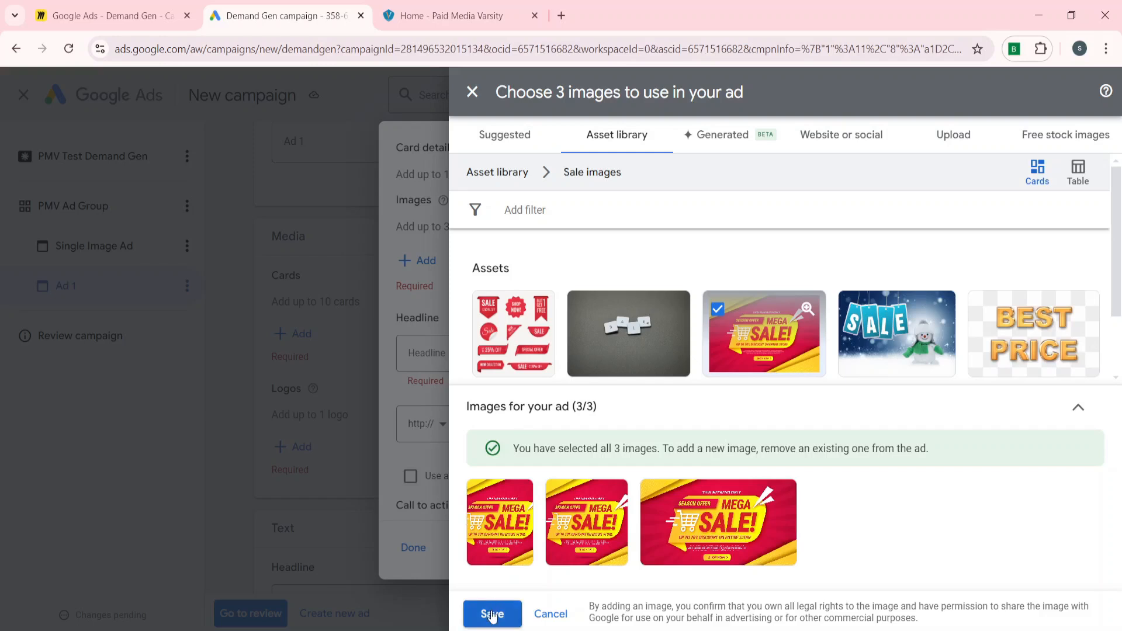
{"action": "left_click", "coordinate": [493, 614]}
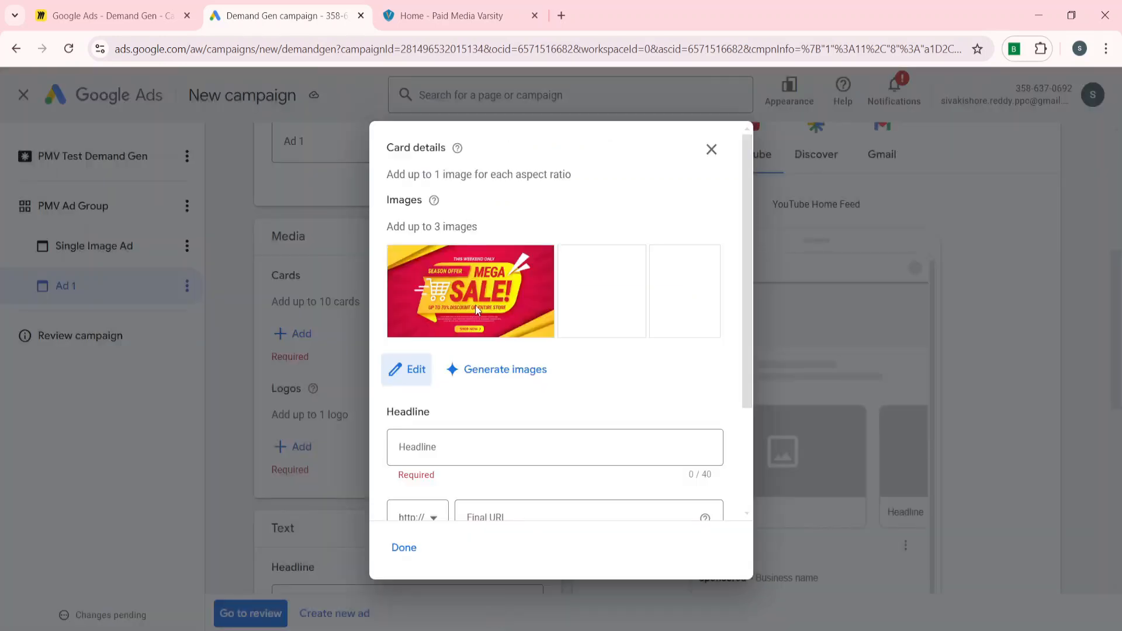
Copy "Your Gateway To Unlocking Online Advertising Mastery." from the Paid Media Varsity home page into the first card's headline
{"action": "scroll", "coordinate": [461, 316], "scroll_direction": "down", "scroll_amount": 3}
{"action": "left_click", "coordinate": [420, 302]}
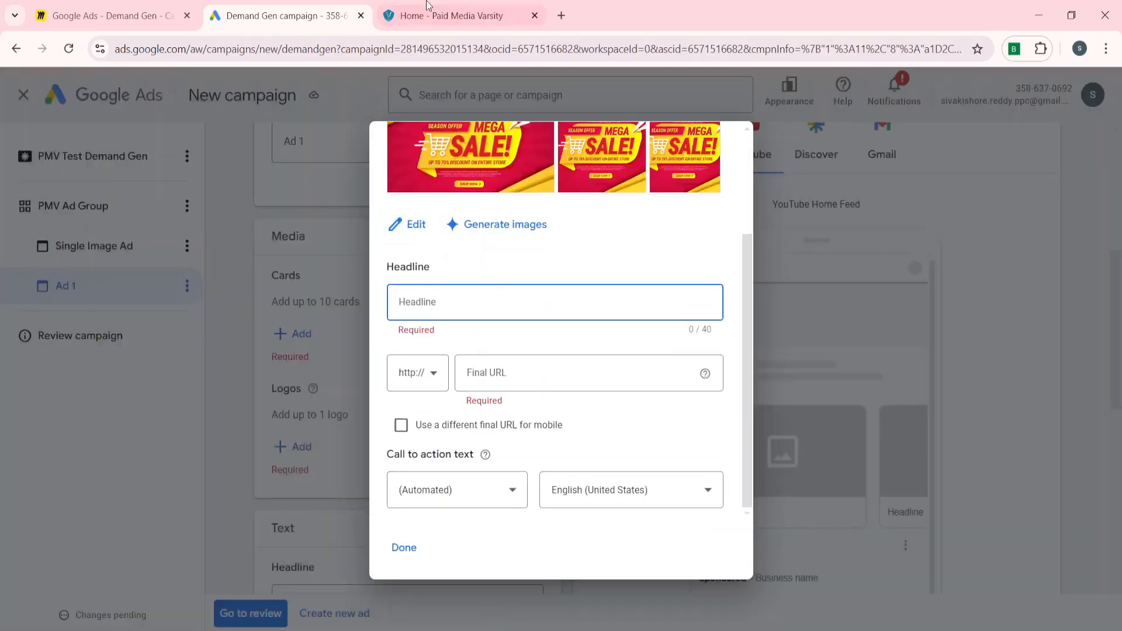
{"action": "left_click", "coordinate": [444, 16]}
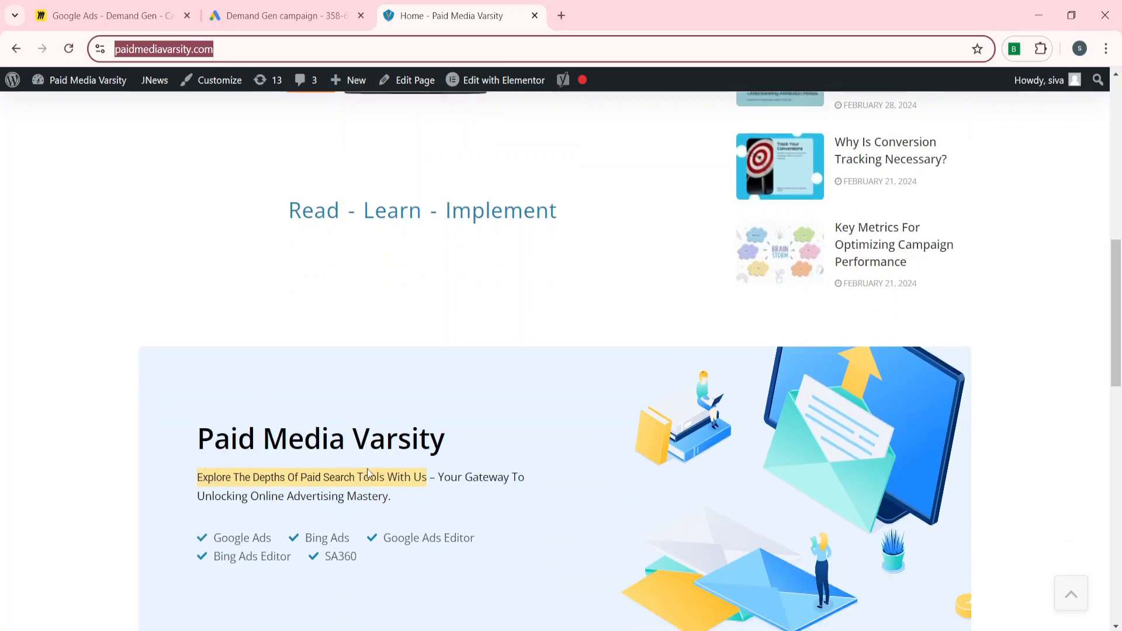
{"action": "left_click", "coordinate": [440, 474]}
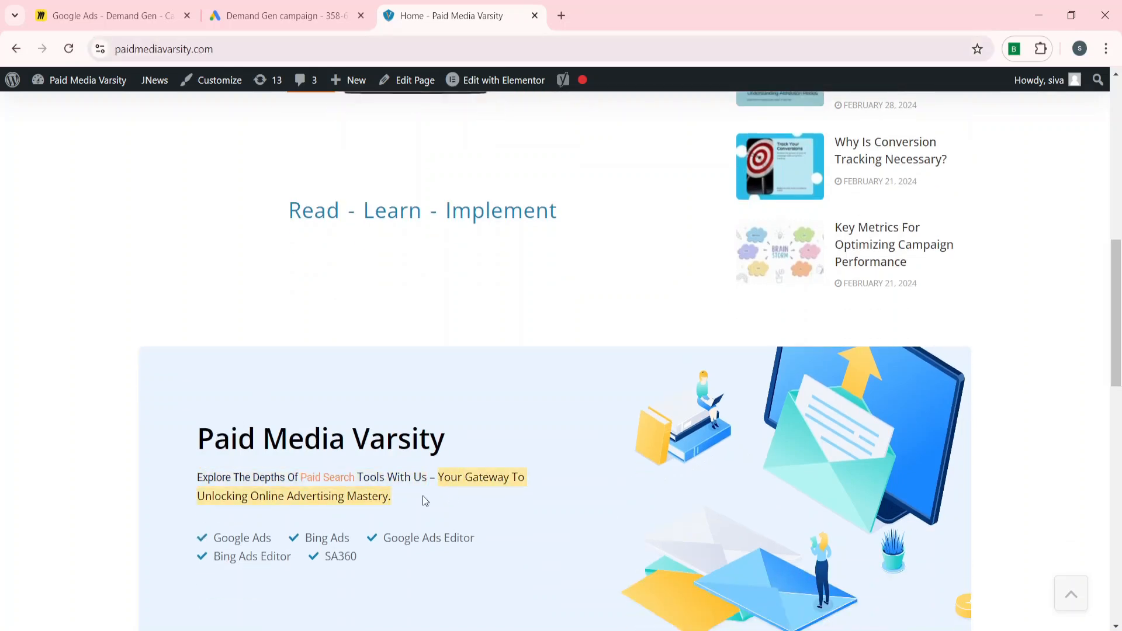
{"action": "left_click", "coordinate": [280, 16]}
{"action": "type", "text": "Your Gateway To Unlocking Online Advertising Mastery."}
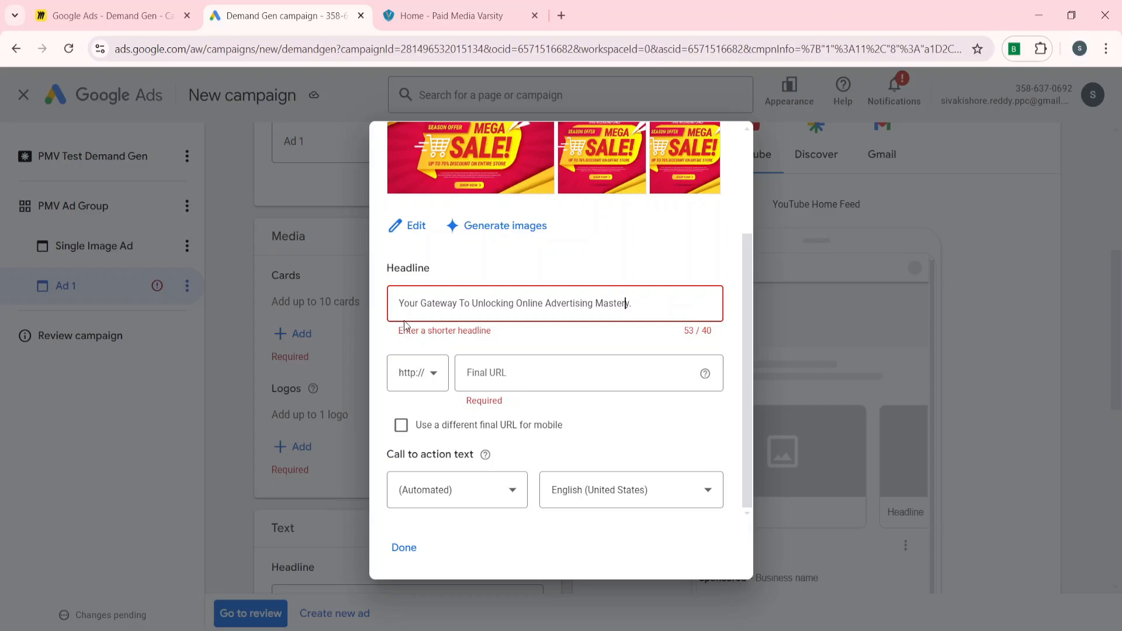
Shorten the first card's headline to "Your Gateway To Unlocking Online Skills."
{"action": "key", "text": "BackSpace"}
{"action": "key", "text": "BackSpace"}
{"action": "key", "text": "BackSpace"}
{"action": "key", "text": "BackSpace"}
{"action": "key", "text": "BackSpace"}
{"action": "key", "text": "BackSpace"}
{"action": "key", "text": "BackSpace"}
{"action": "key", "text": "BackSpace"}
{"action": "key", "text": "BackSpace"}
{"action": "key", "text": "BackSpace"}
{"action": "key", "text": "BackSpace"}
{"action": "key", "text": "BackSpace"}
{"action": "key", "text": "BackSpace"}
{"action": "key", "text": "BackSpace"}
{"action": "key", "text": "BackSpace"}
{"action": "key", "text": "BackSpace"}
{"action": "key", "text": "BackSpace"}
{"action": "key", "text": "BackSpace"}
{"action": "type", "text": "Skills"}
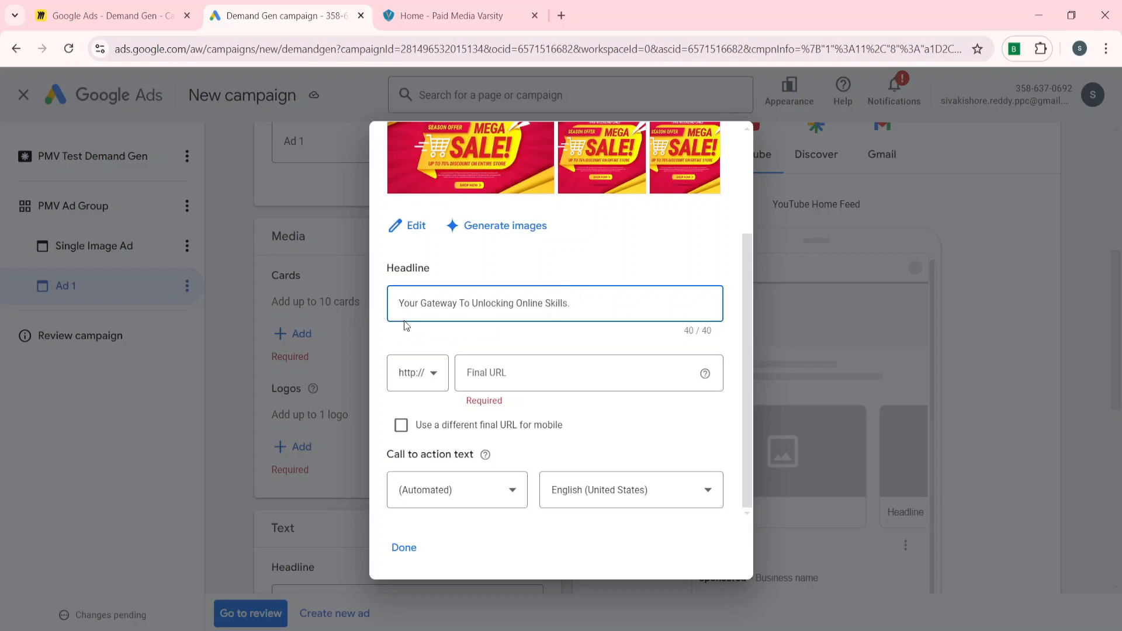
{"action": "left_click", "coordinate": [494, 371]}
{"action": "left_click", "coordinate": [451, 18]}
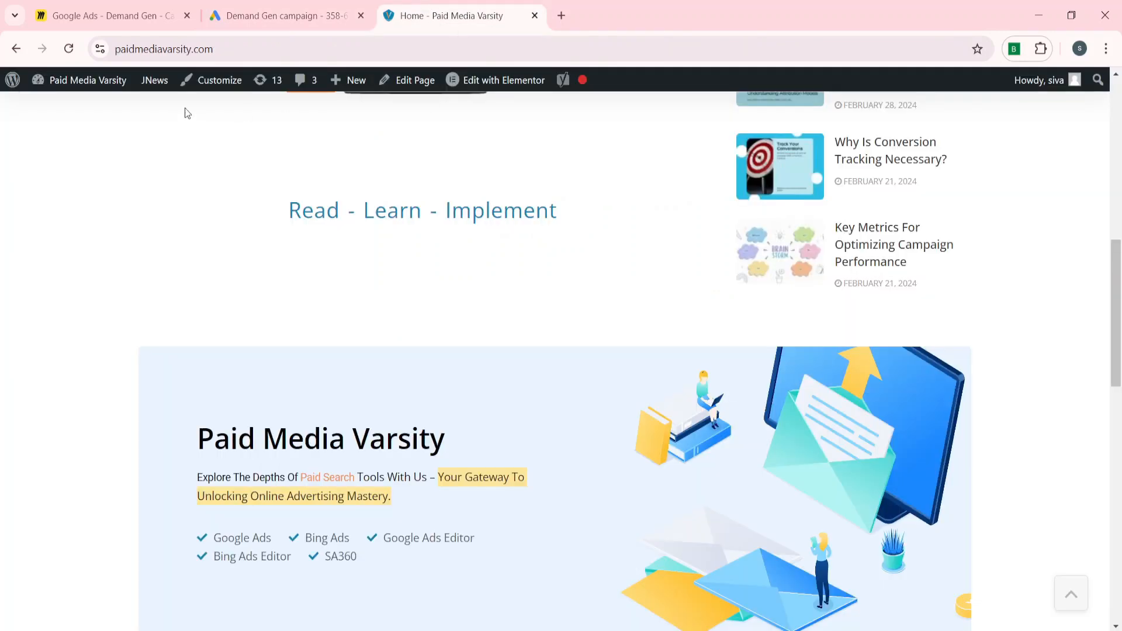
{"action": "left_click", "coordinate": [138, 48]}
{"action": "left_click", "coordinate": [277, 6]}
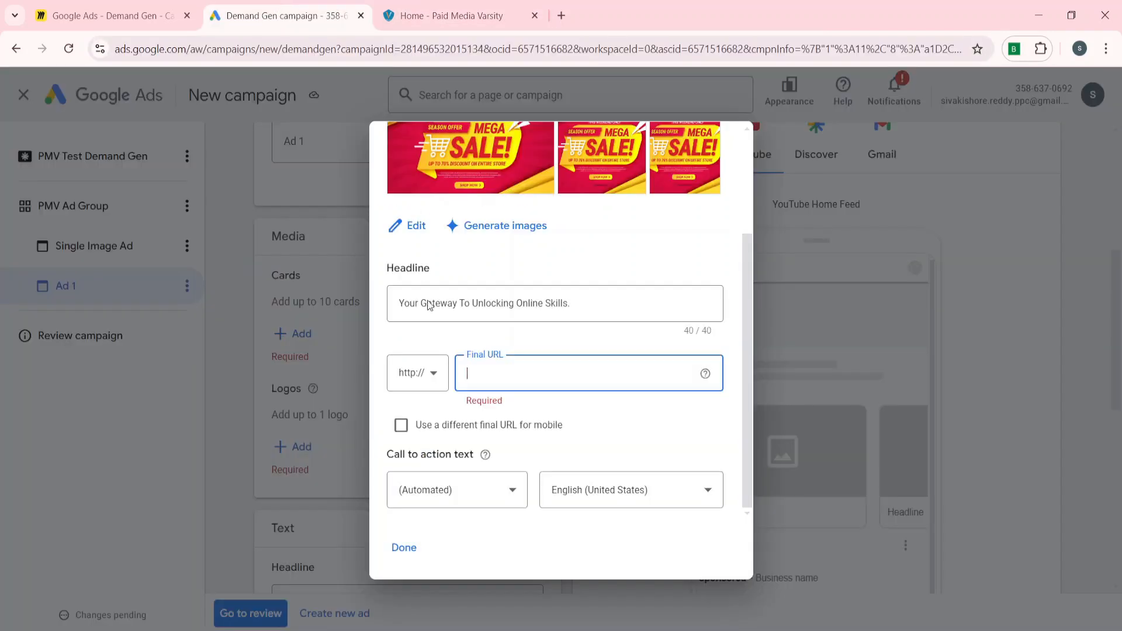
{"action": "type", "text": "paidmediavarsity.com/"}
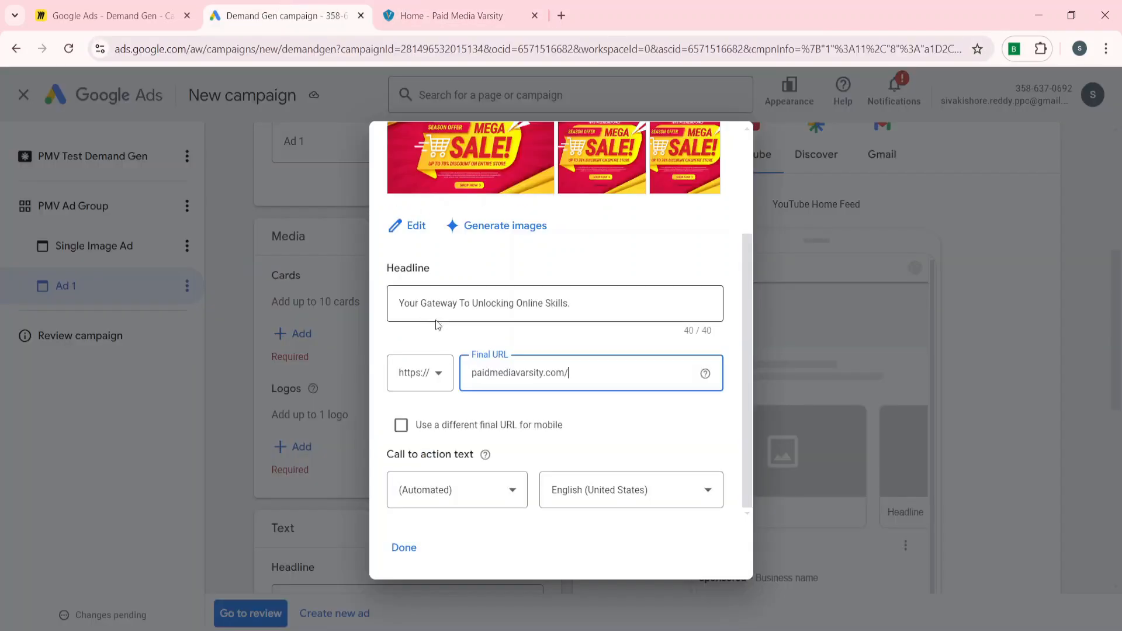
Set the first card's call to action text to Learn more and complete the card
{"action": "left_click", "coordinate": [432, 491]}
{"action": "scroll", "coordinate": [430, 453], "scroll_direction": "down", "scroll_amount": 2}
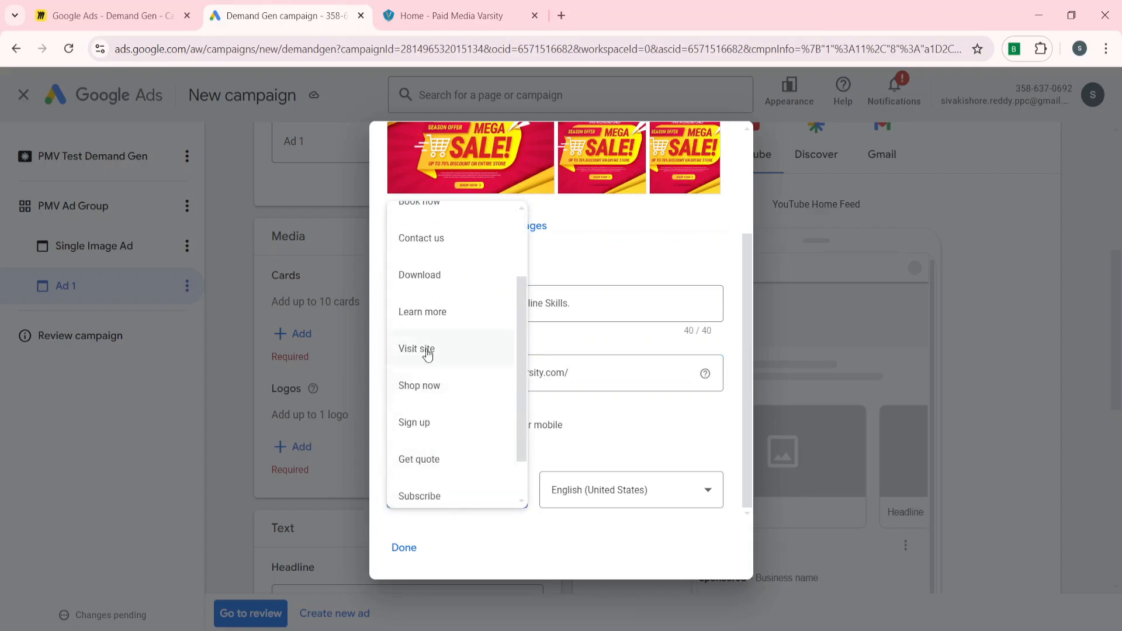
{"action": "left_click", "coordinate": [425, 315]}
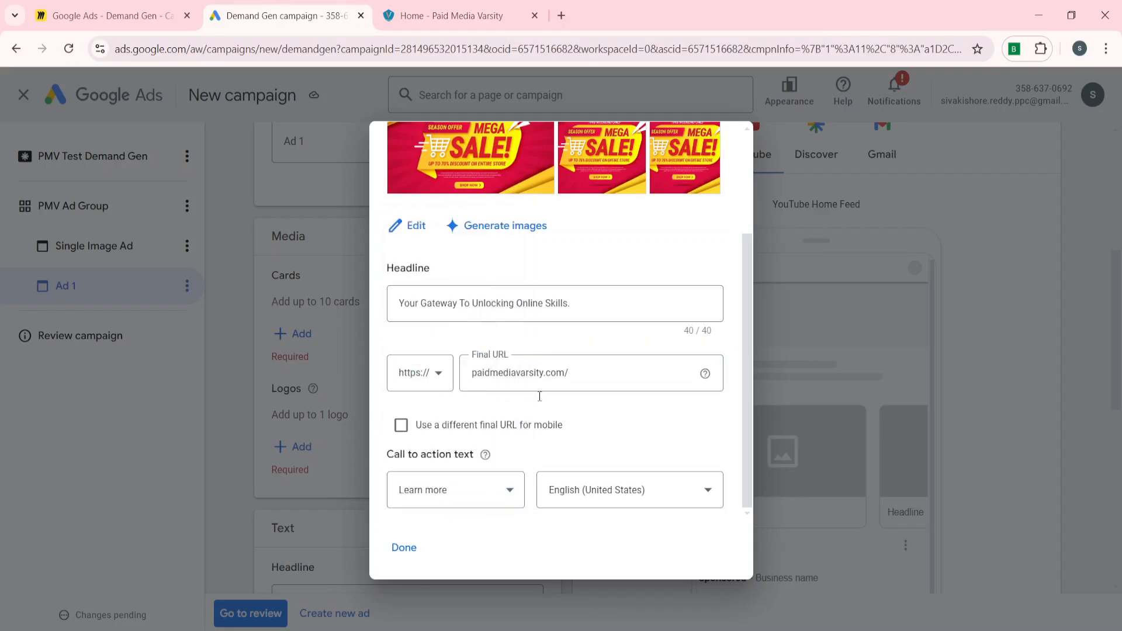
{"action": "left_click", "coordinate": [407, 549]}
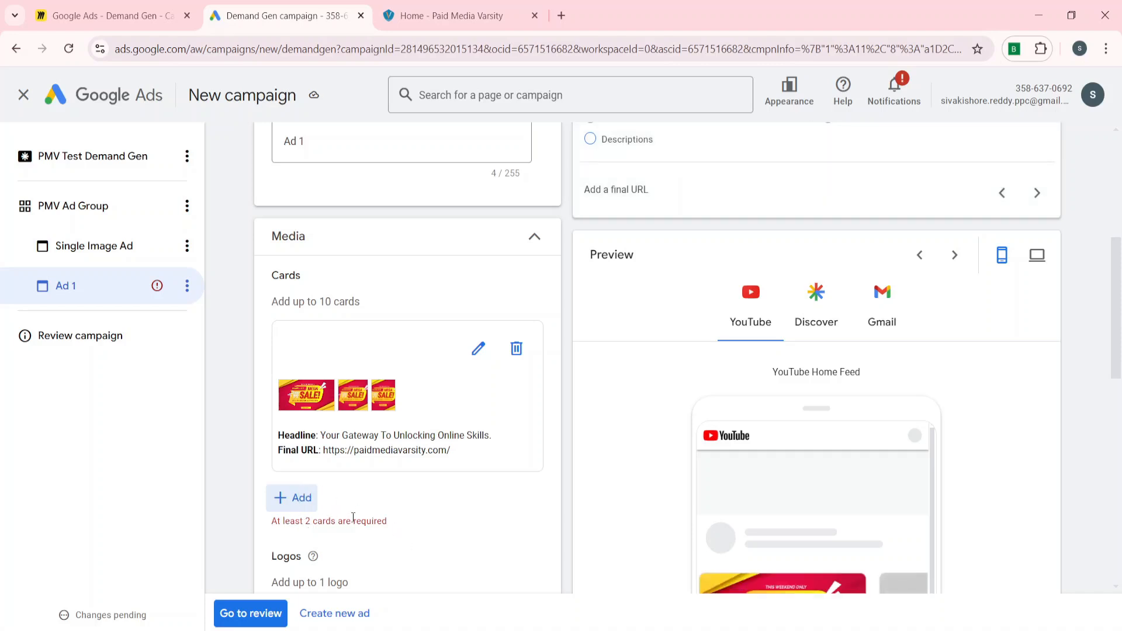
Start a second carousel card and add sale 1.jpg from the Sale images folder in all three aspect ratios
{"action": "scroll", "coordinate": [353, 518], "scroll_direction": "down", "scroll_amount": 1}
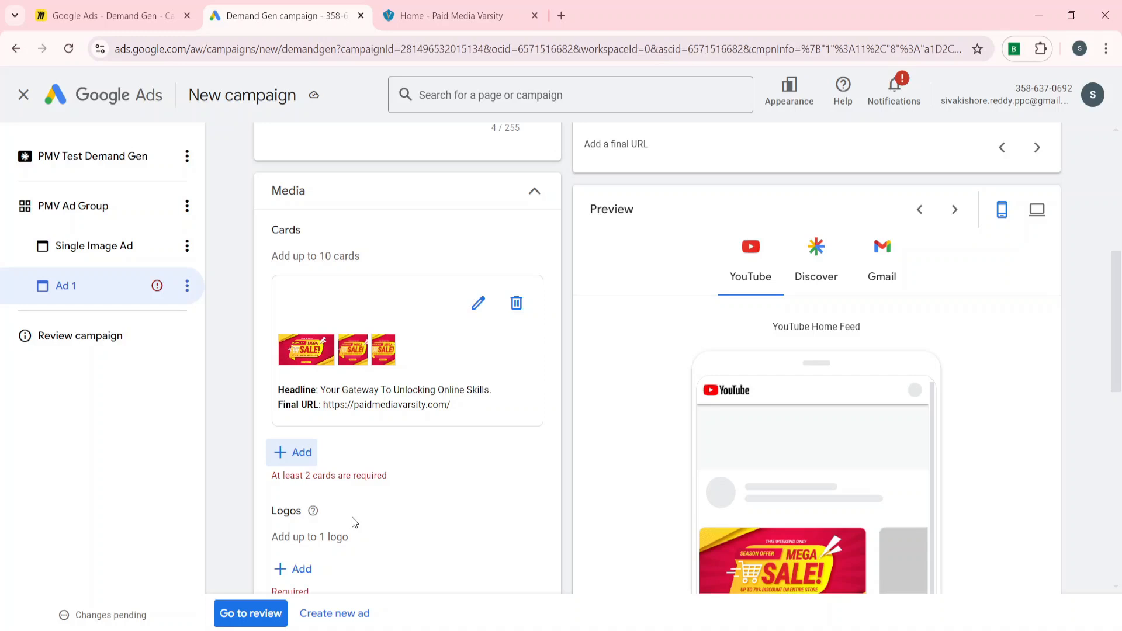
{"action": "scroll", "coordinate": [353, 522], "scroll_direction": "down", "scroll_amount": 4}
{"action": "scroll", "coordinate": [346, 417], "scroll_direction": "up", "scroll_amount": 1}
{"action": "left_click", "coordinate": [292, 319]}
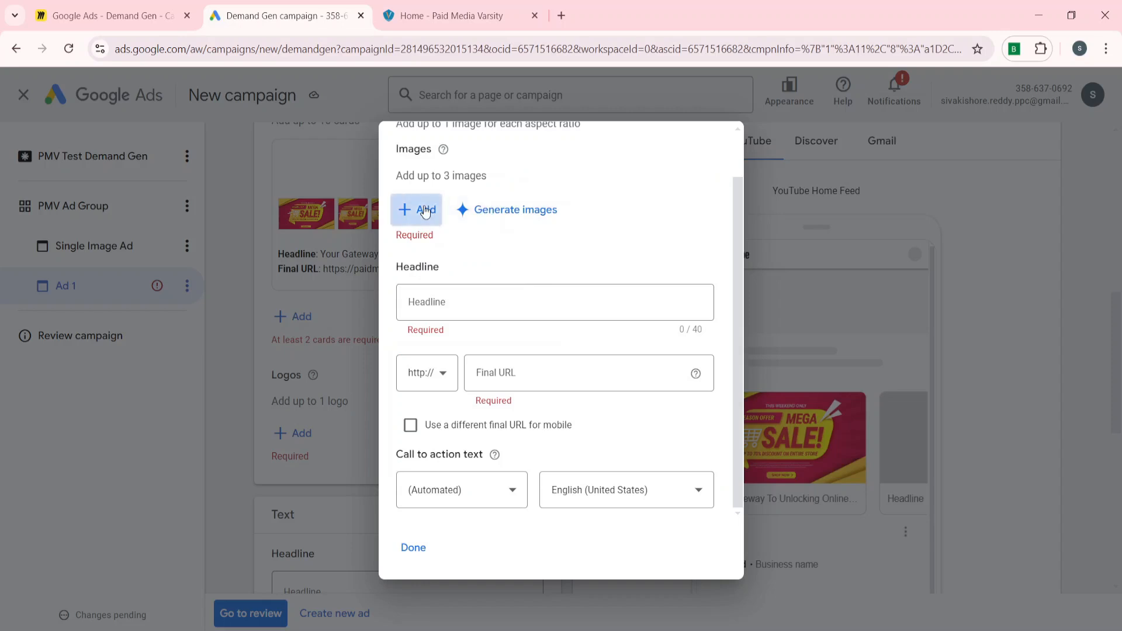
{"action": "left_click", "coordinate": [425, 212]}
{"action": "left_click", "coordinate": [633, 339]}
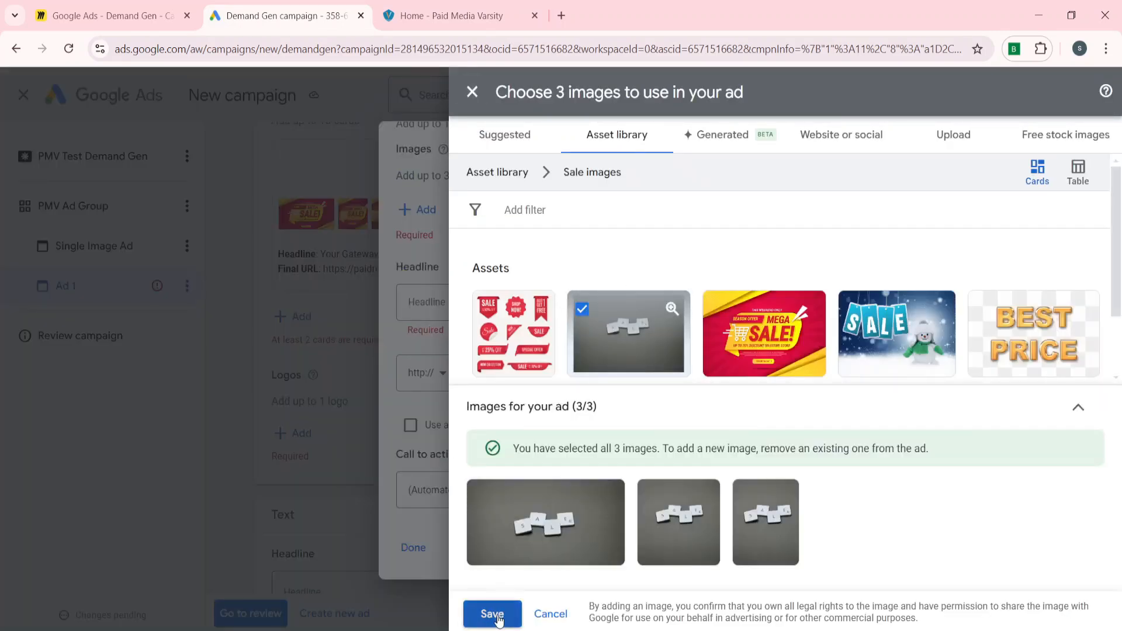
{"action": "left_click", "coordinate": [492, 614]}
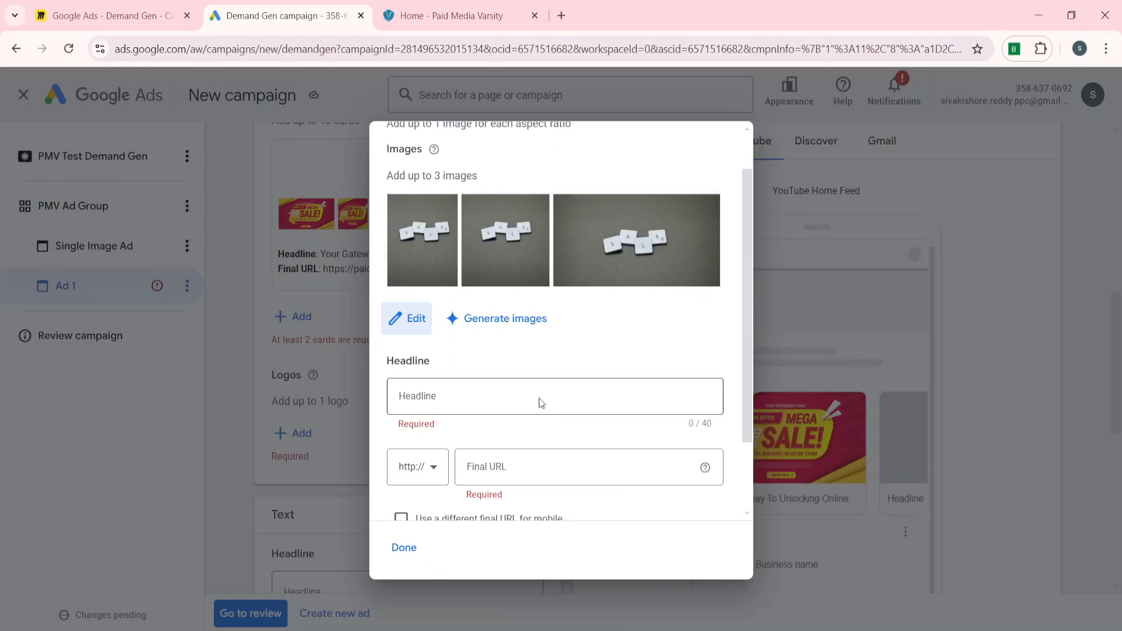
Copy "Expertise Meets Opportunity" from the Paid Media Varsity home page heading into the second card's headline
{"action": "left_click", "coordinate": [550, 410]}
{"action": "left_click", "coordinate": [444, 15]}
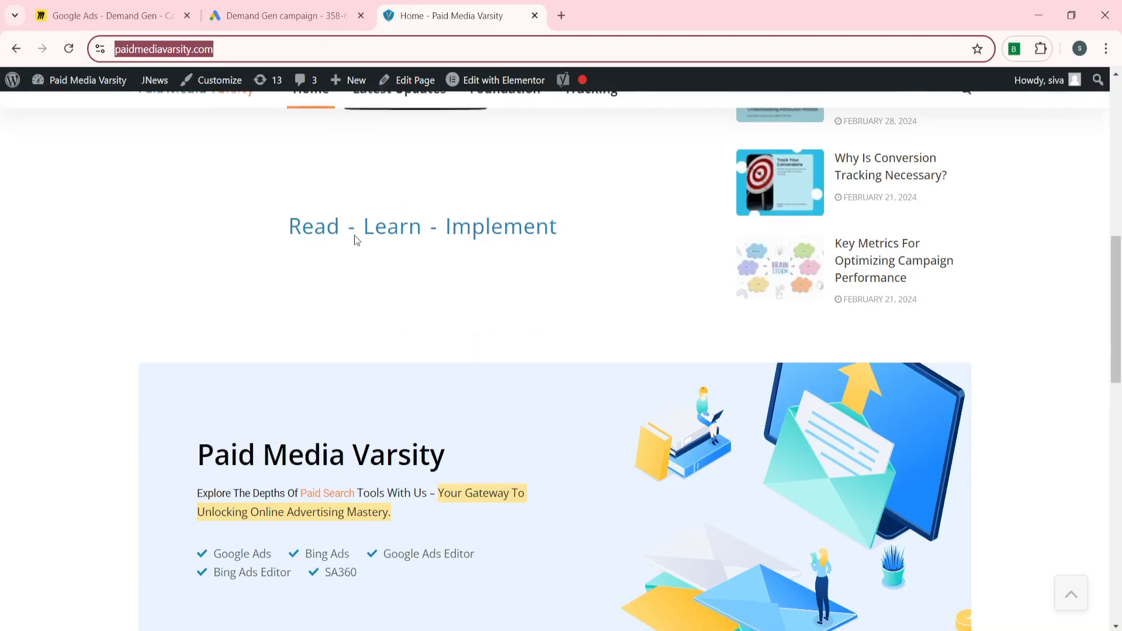
{"action": "scroll", "coordinate": [354, 236], "scroll_direction": "up", "scroll_amount": 8}
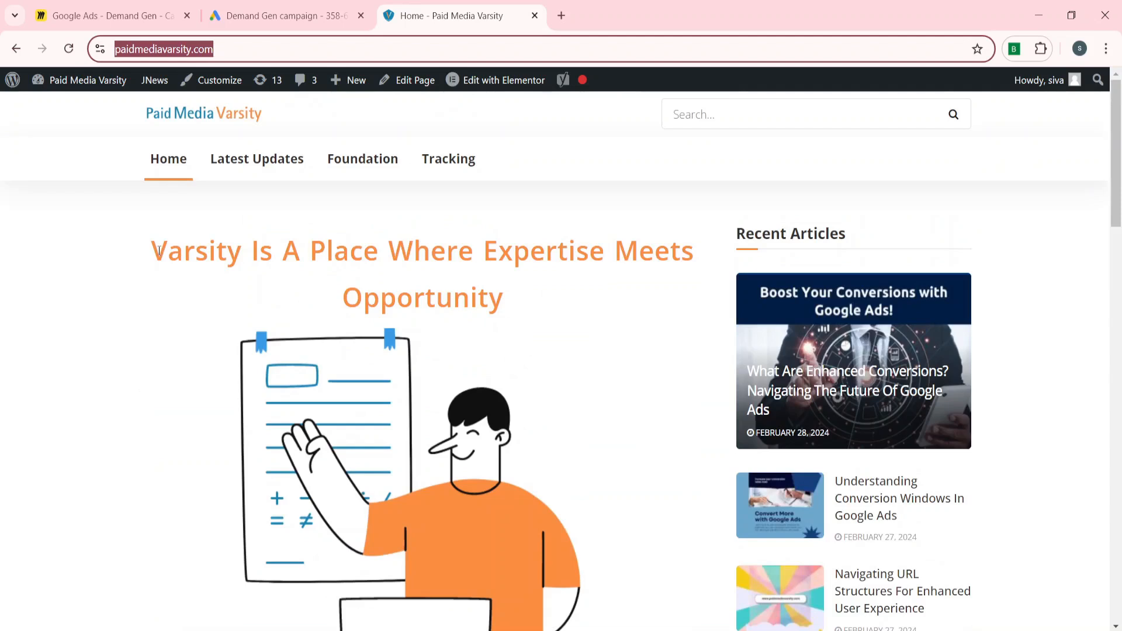
{"action": "left_click_drag", "start_coordinate": [490, 250], "coordinate": [506, 299]}
{"action": "key", "text": "ctrl+c"}
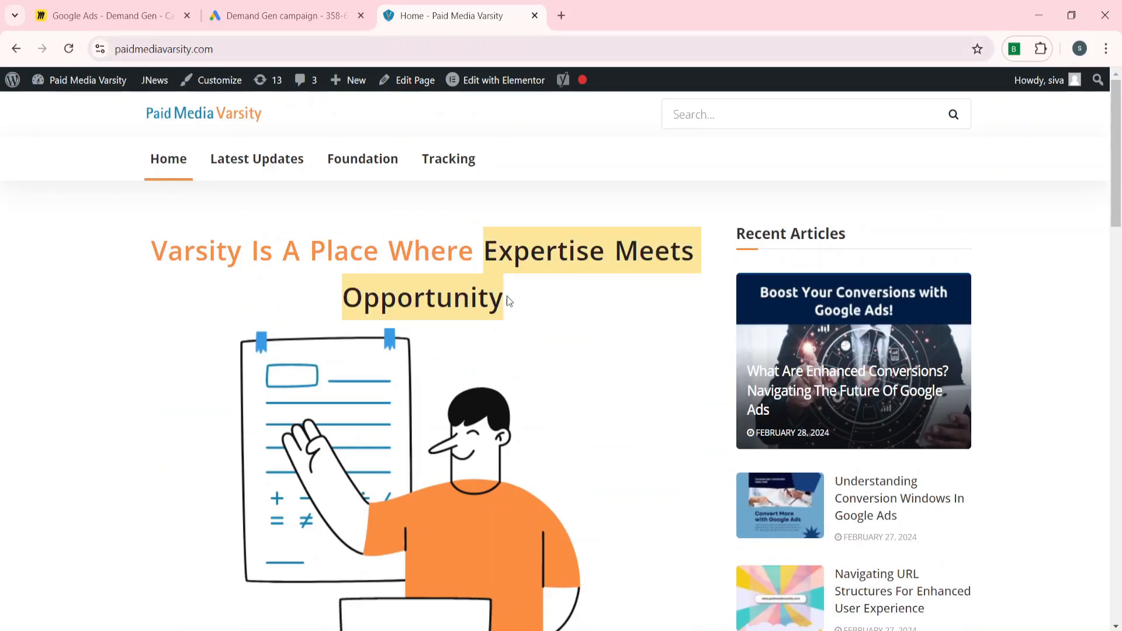
{"action": "left_click", "coordinate": [298, 7]}
{"action": "key", "text": "ctrl+v"}
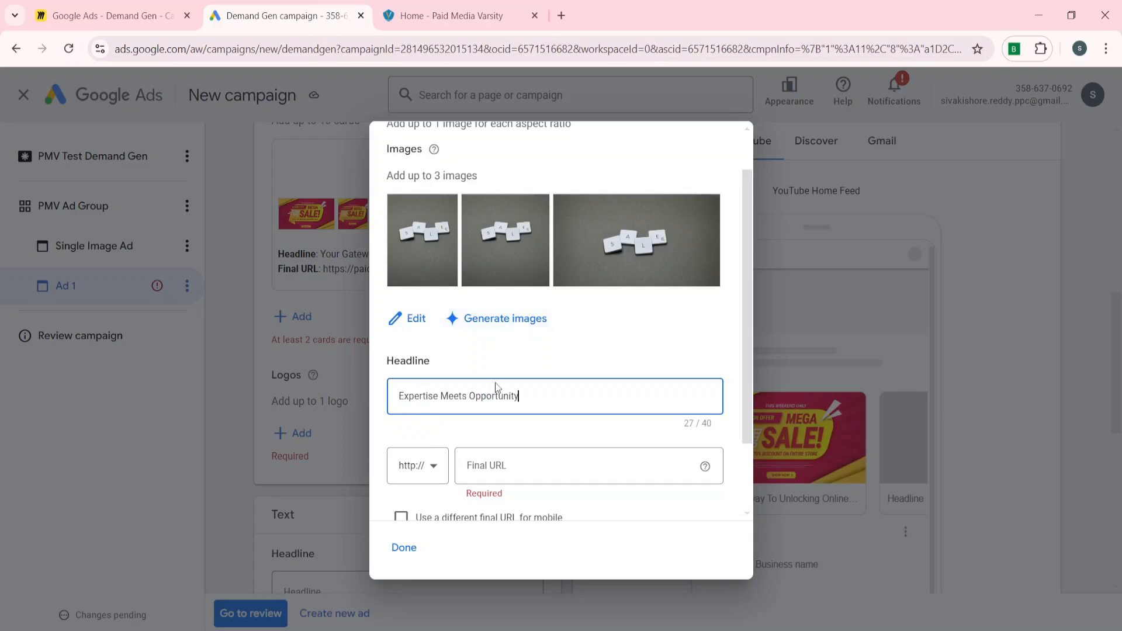
{"action": "left_click", "coordinate": [409, 7]}
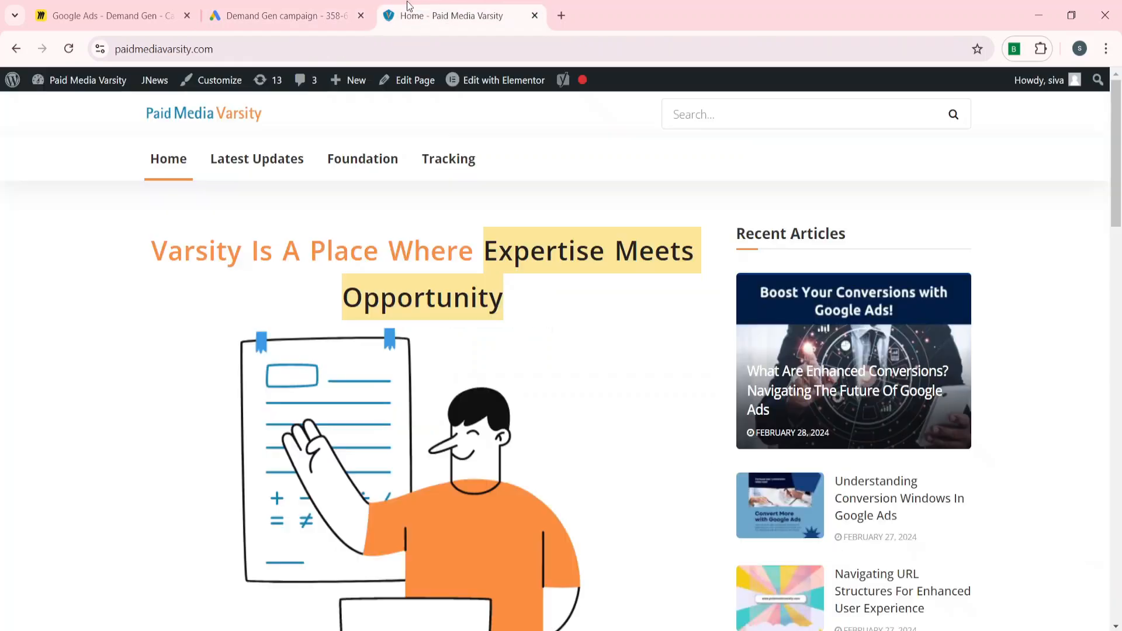
{"action": "left_click", "coordinate": [142, 52]}
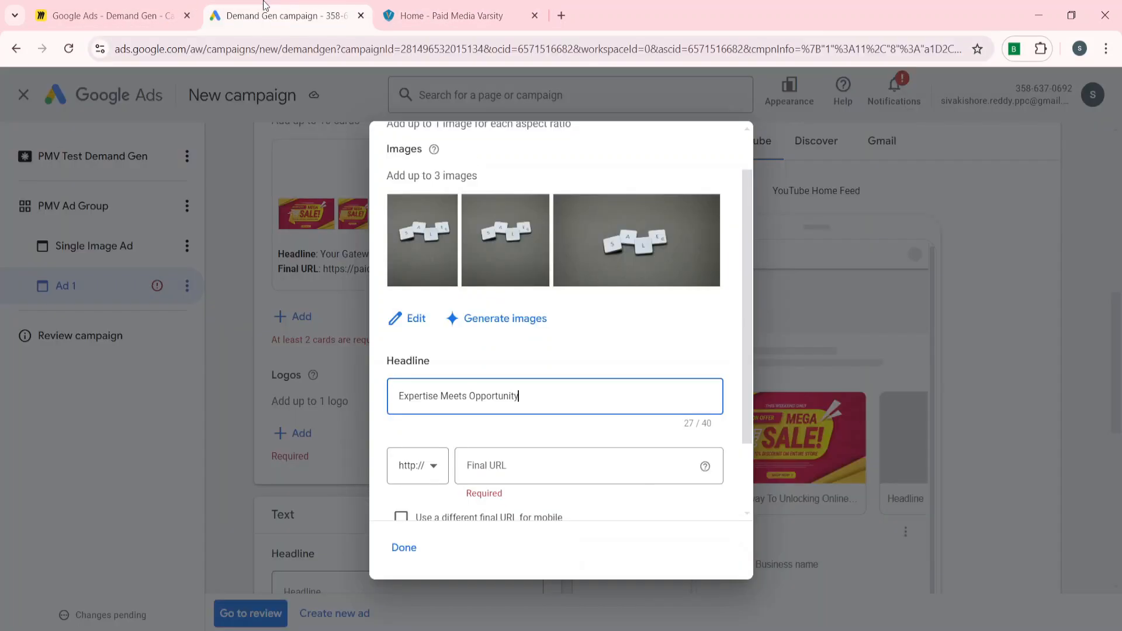
{"action": "left_click", "coordinate": [281, 16]}
{"action": "left_click", "coordinate": [528, 484]}
{"action": "type", "text": "paidmediavarsity.com/"}
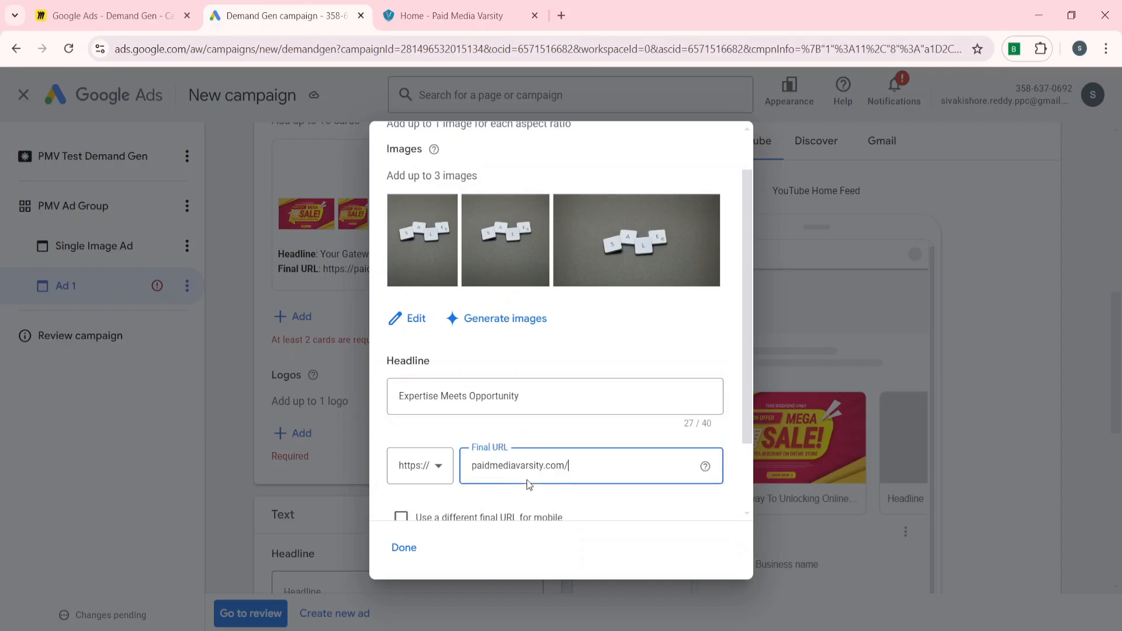
Choose a call to action text for the second card and complete the card
{"action": "scroll", "coordinate": [430, 432], "scroll_direction": "down", "scroll_amount": 2}
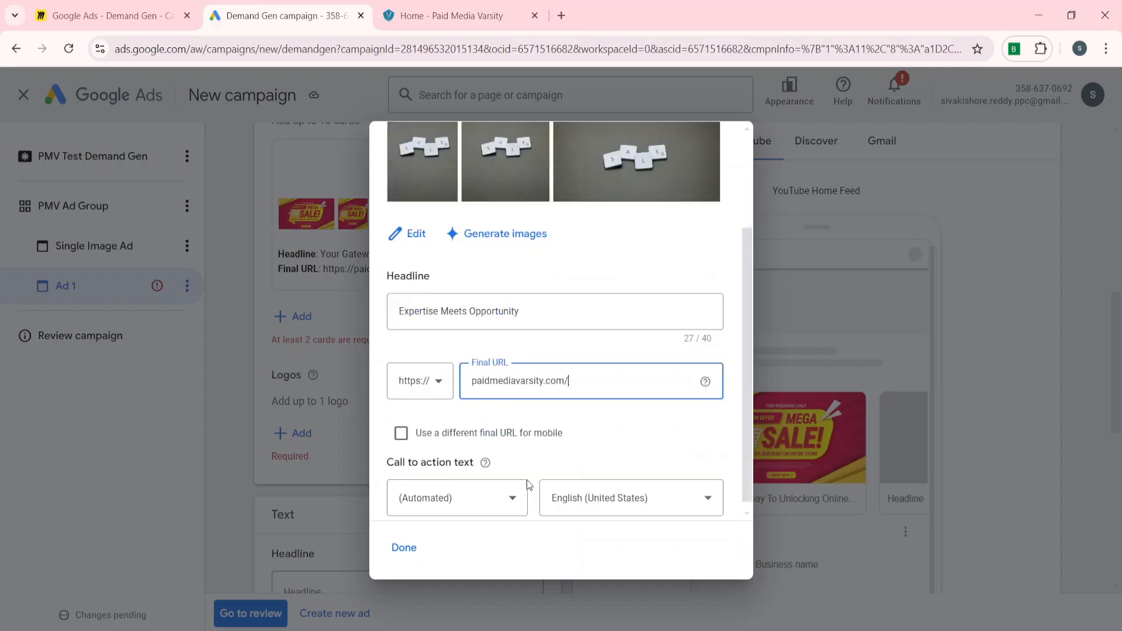
{"action": "left_click", "coordinate": [479, 490]}
{"action": "left_click", "coordinate": [435, 417]}
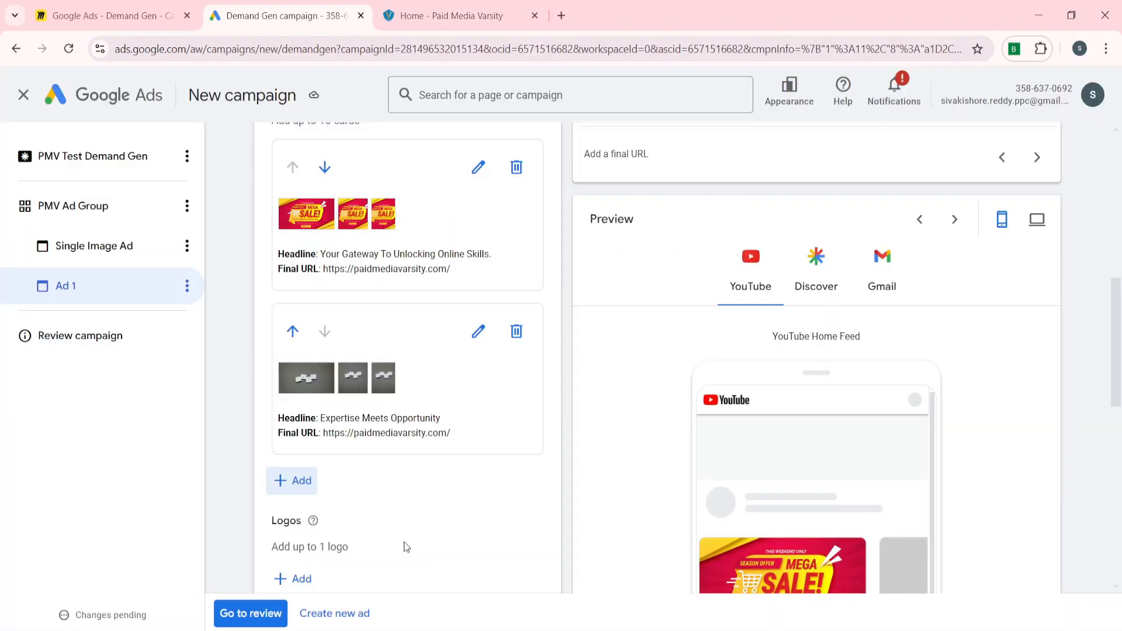
{"action": "left_click", "coordinate": [405, 548]}
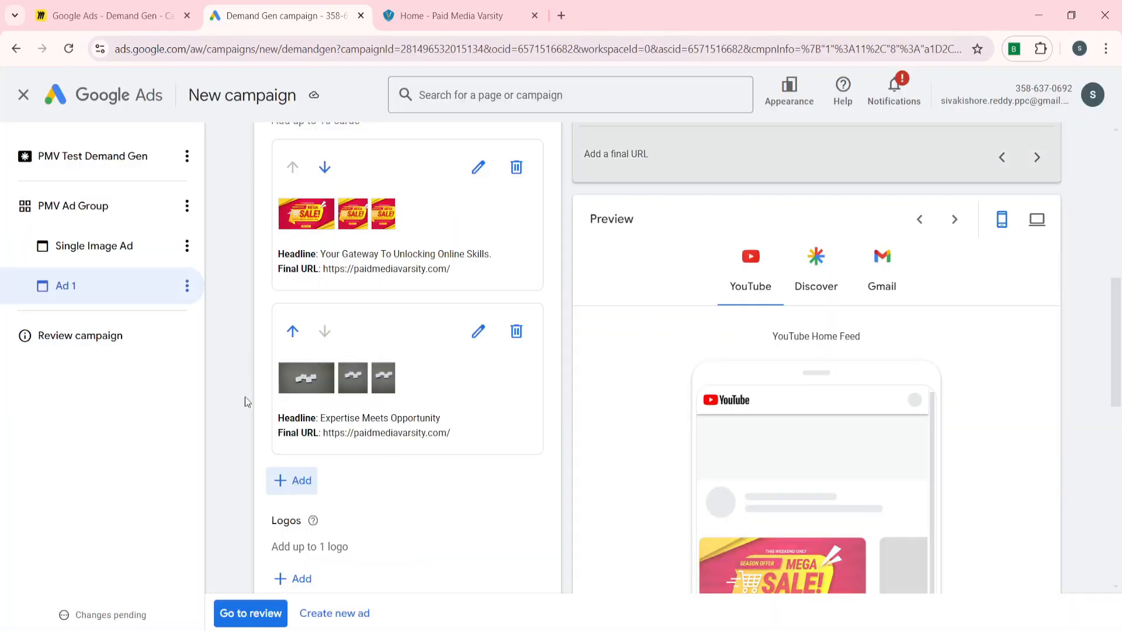
Review the two cards in the carousel ad's YouTube preview and switch the preview to Discover
{"action": "scroll", "coordinate": [233, 402], "scroll_direction": "down", "scroll_amount": 1}
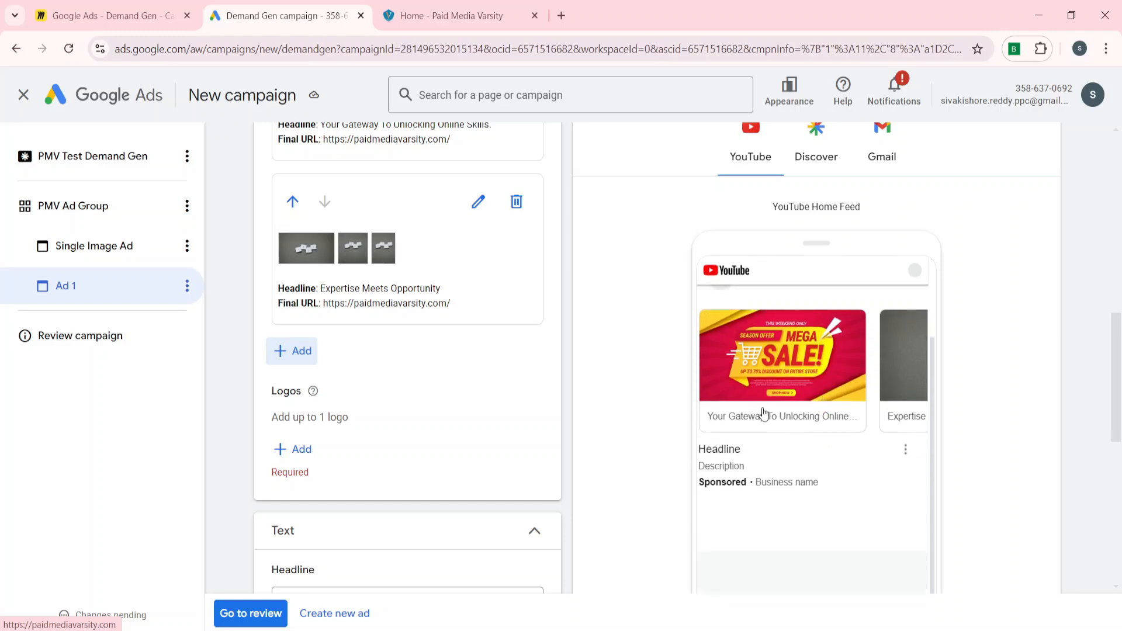
{"action": "scroll", "coordinate": [658, 438], "scroll_direction": "down", "scroll_amount": 5}
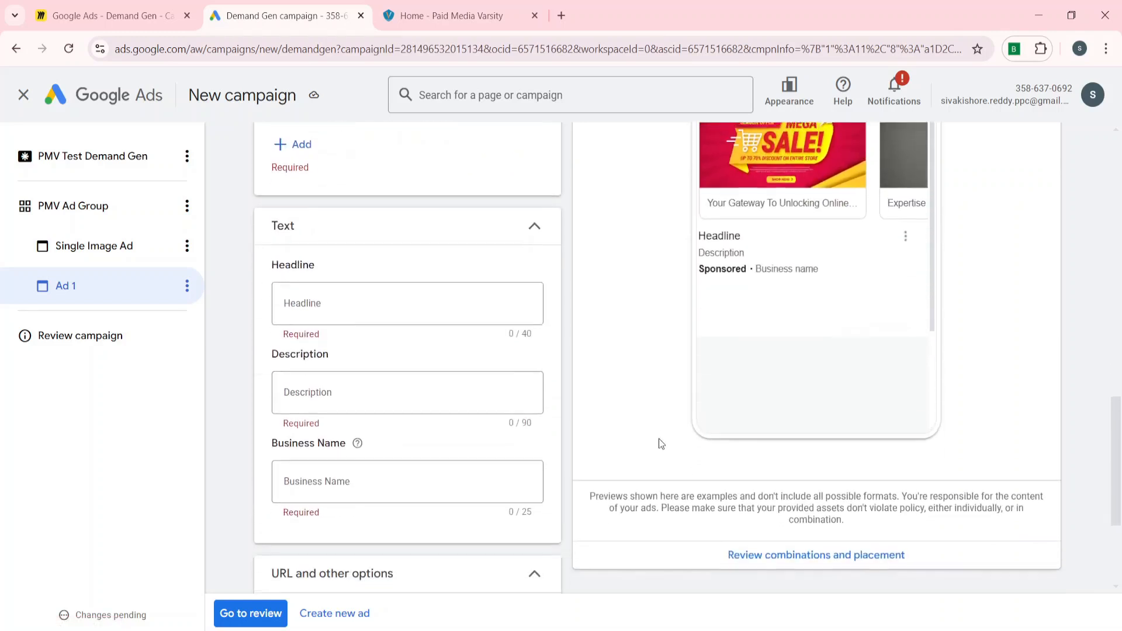
{"action": "scroll", "coordinate": [658, 438], "scroll_direction": "up", "scroll_amount": 6}
{"action": "left_click", "coordinate": [816, 201]}
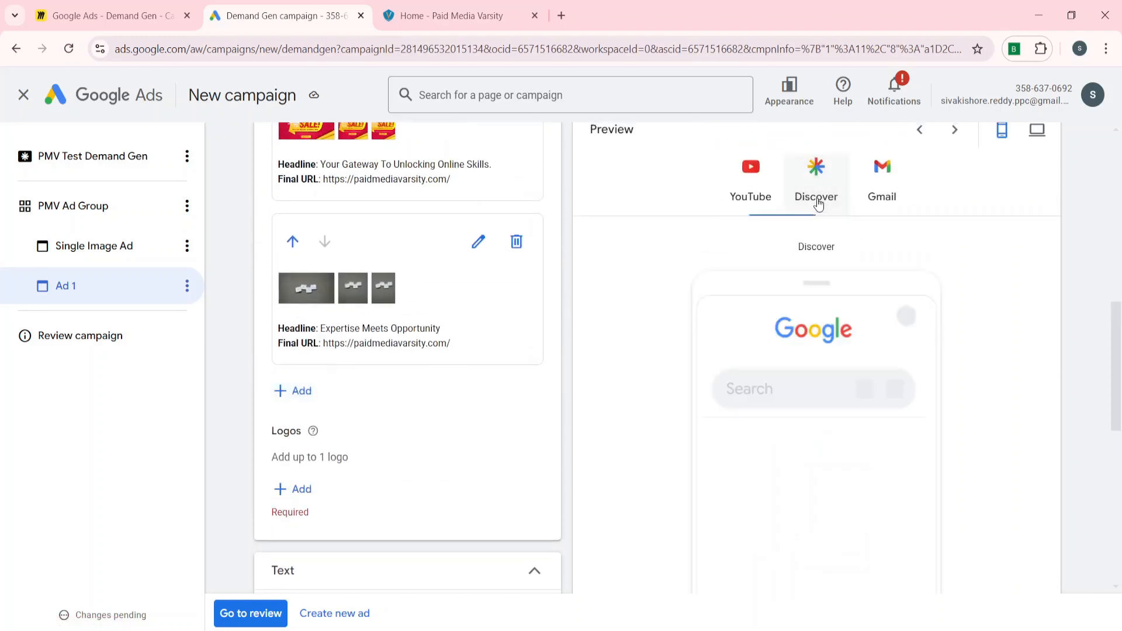
Review the carousel ad's Discover and Gmail previews
{"action": "scroll", "coordinate": [642, 451], "scroll_direction": "down", "scroll_amount": 3}
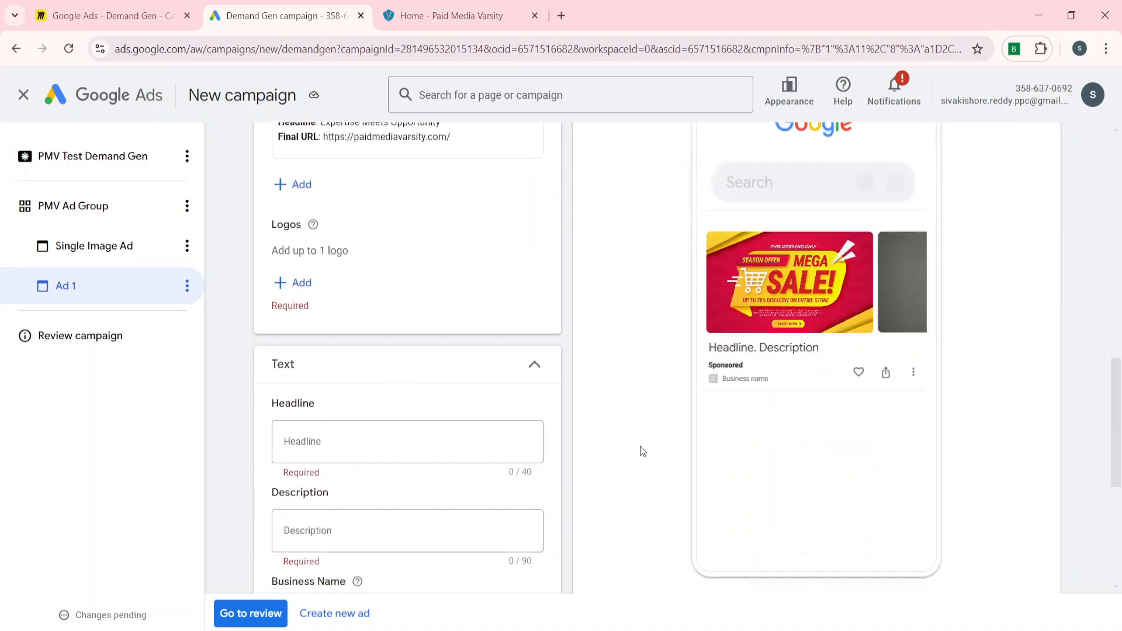
{"action": "scroll", "coordinate": [642, 451], "scroll_direction": "up", "scroll_amount": 4}
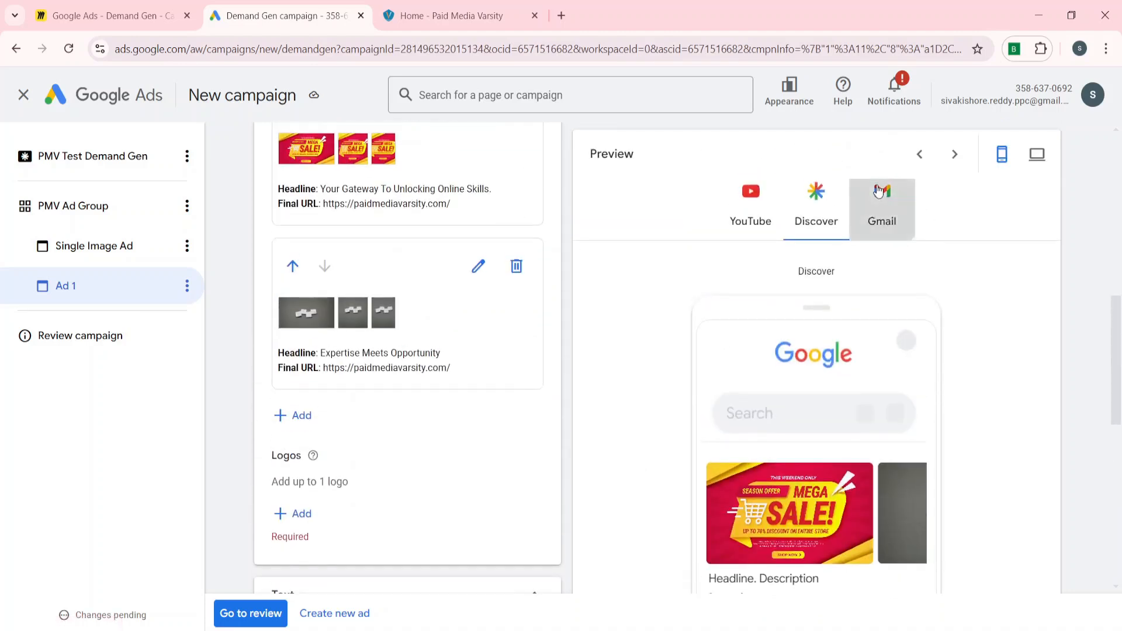
{"action": "left_click", "coordinate": [878, 191]}
{"action": "scroll", "coordinate": [701, 310], "scroll_direction": "down", "scroll_amount": 3}
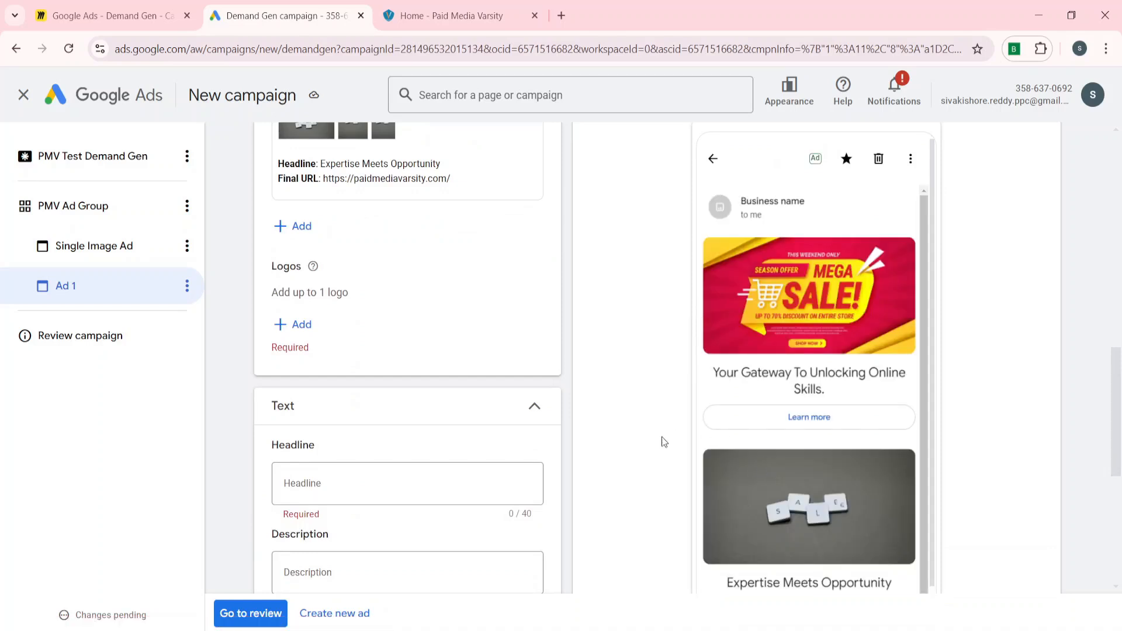
{"action": "scroll", "coordinate": [302, 349], "scroll_direction": "up", "scroll_amount": 3}
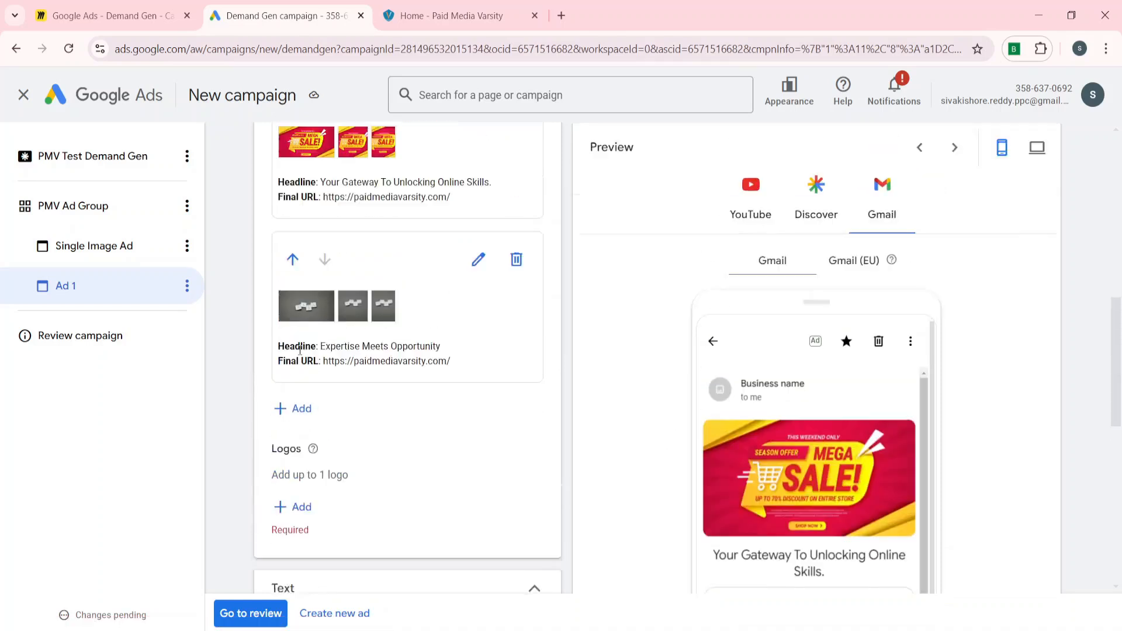
Rename the carousel ad as Carousel
{"action": "scroll", "coordinate": [300, 354], "scroll_direction": "up", "scroll_amount": 9}
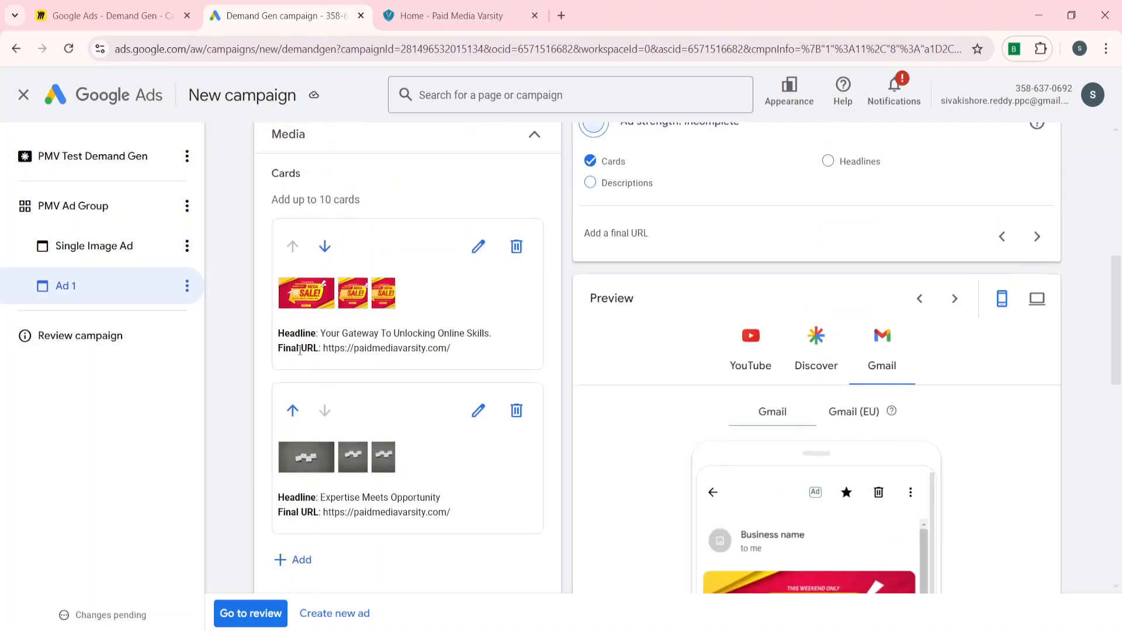
{"action": "left_click", "coordinate": [306, 480]}
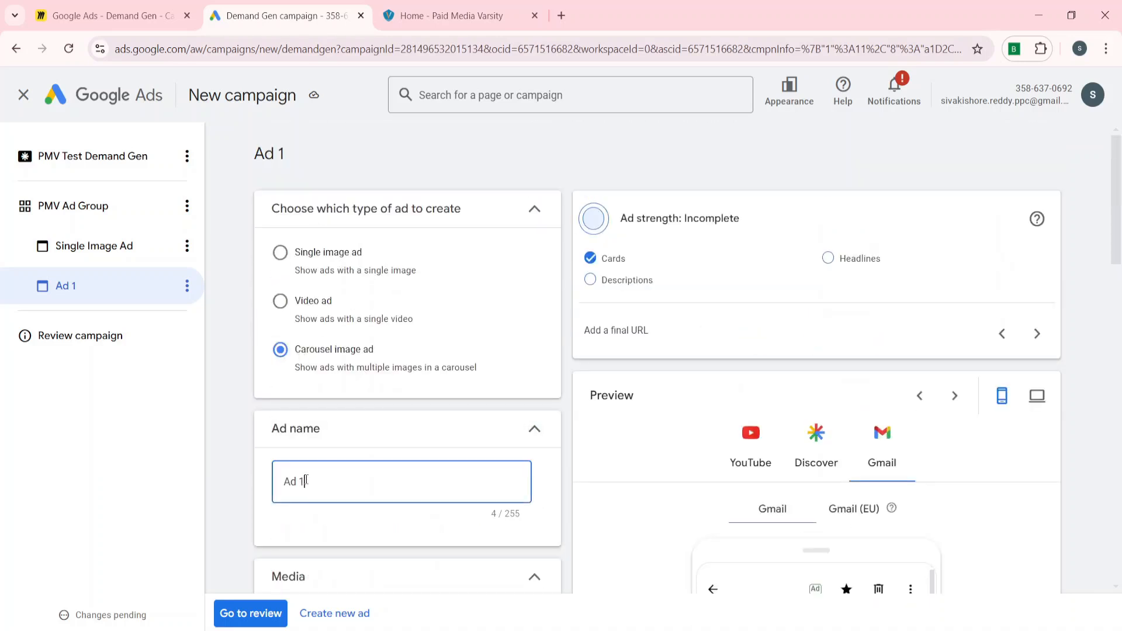
{"action": "key", "text": "ctrl+a"}
{"action": "key", "text": "BackSpace"}
{"action": "type", "text": "Carosal"}
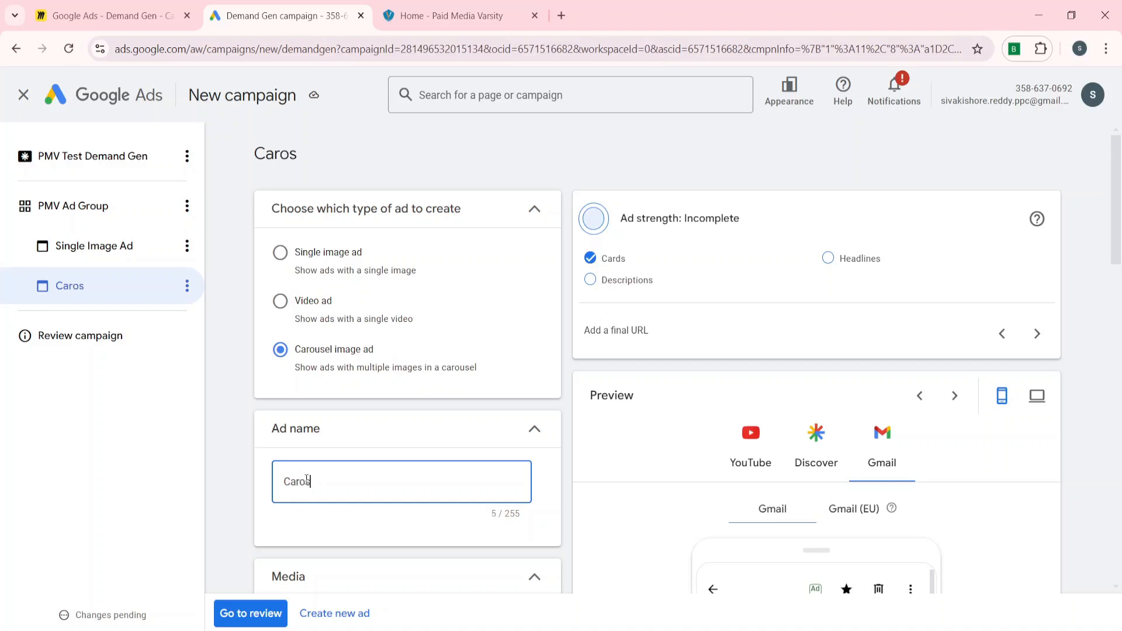
{"action": "scroll", "coordinate": [306, 479], "scroll_direction": "down", "scroll_amount": 3}
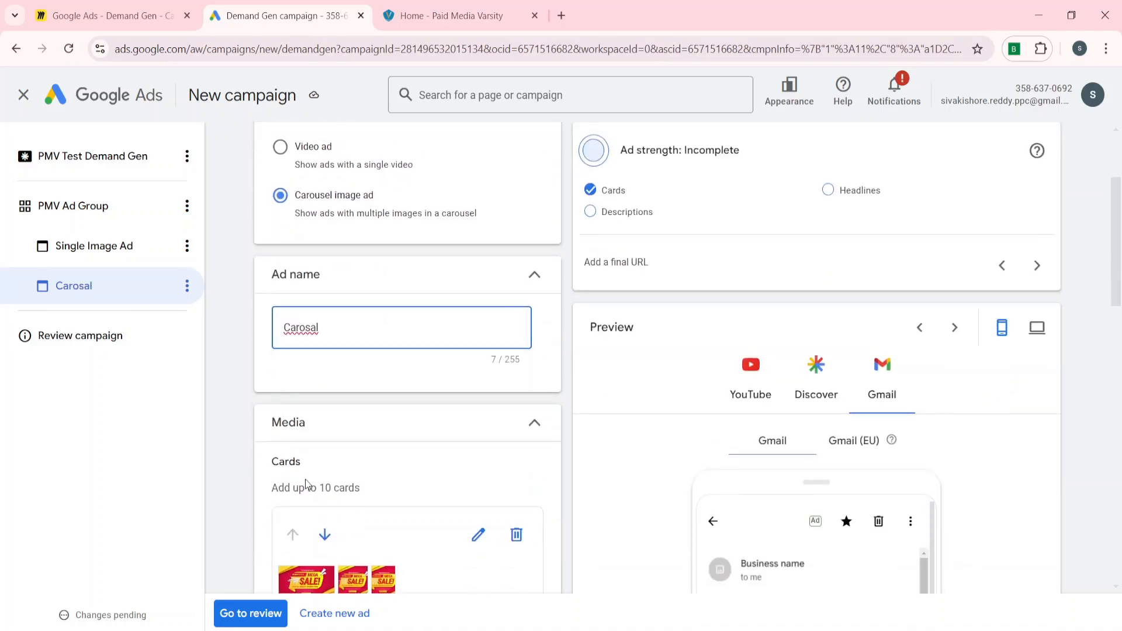
{"action": "scroll", "coordinate": [306, 484], "scroll_direction": "down", "scroll_amount": 2}
{"action": "scroll", "coordinate": [307, 484], "scroll_direction": "up", "scroll_amount": 5}
{"action": "key", "text": "BackSpace"}
{"action": "key", "text": "BackSpace"}
{"action": "key", "text": "BackSpace"}
{"action": "type", "text": "use"}
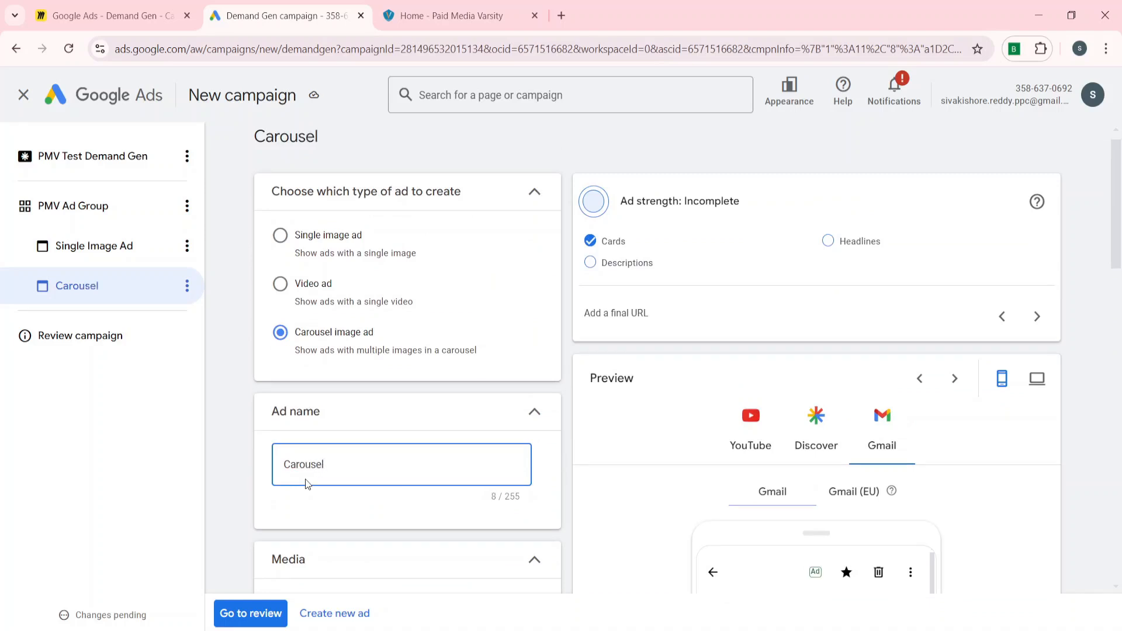
Add the illustration of the man in an orange shirt from the asset library as the carousel ad's logo
{"action": "scroll", "coordinate": [306, 484], "scroll_direction": "down", "scroll_amount": 10}
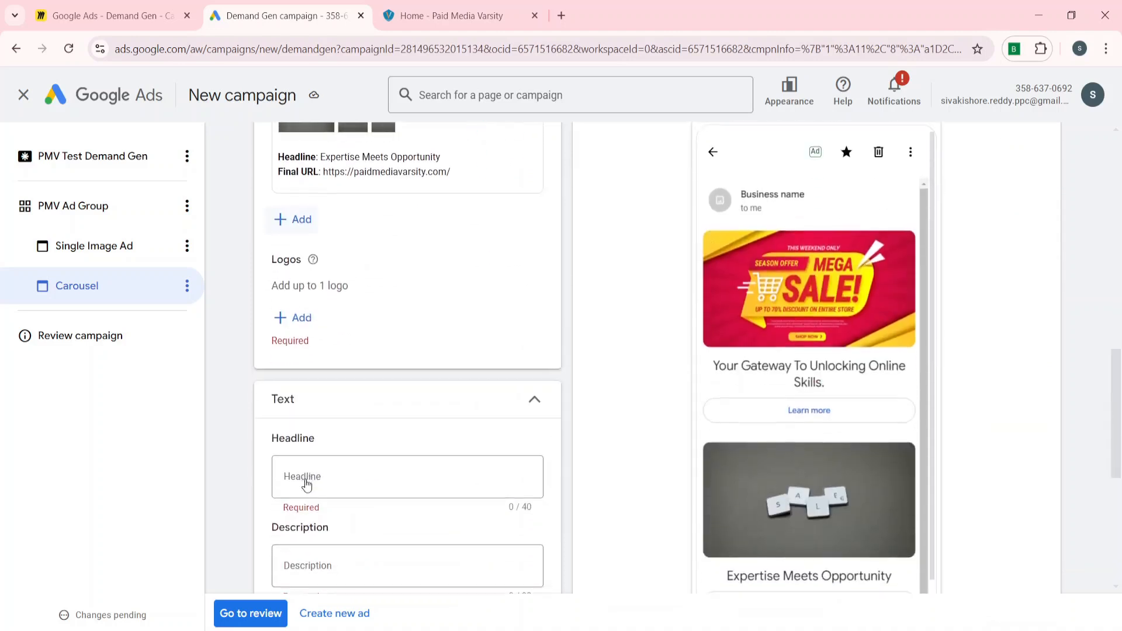
{"action": "left_click", "coordinate": [297, 320]}
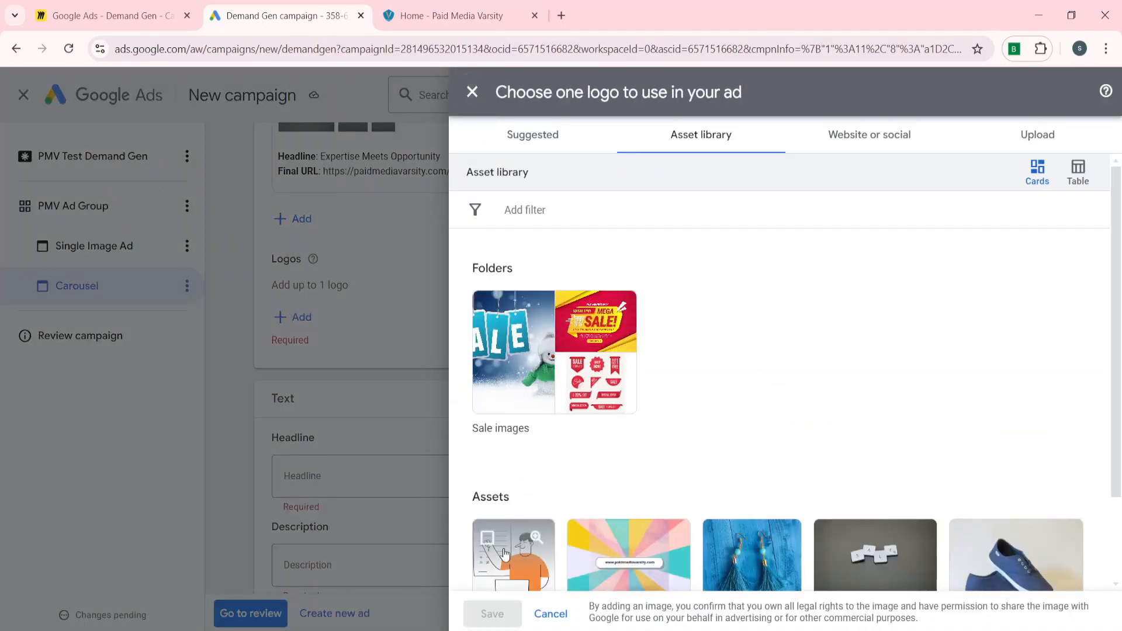
{"action": "left_click", "coordinate": [508, 552]}
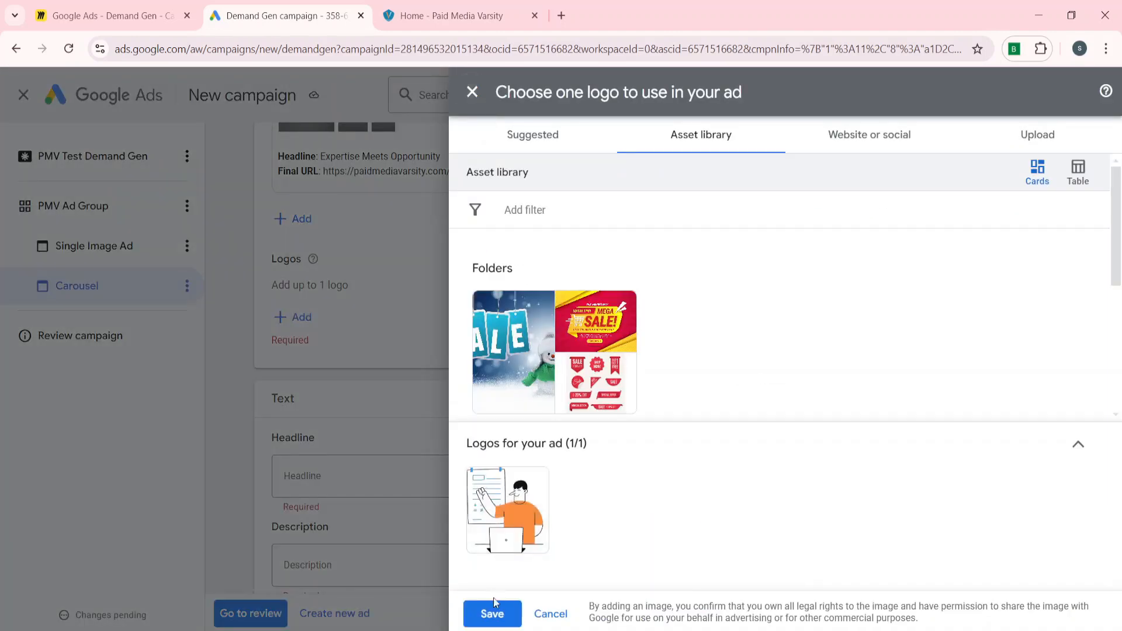
{"action": "left_click", "coordinate": [494, 610]}
Enter "Learn with Us" as the carousel ad's headline
{"action": "scroll", "coordinate": [374, 475], "scroll_direction": "down", "scroll_amount": 4}
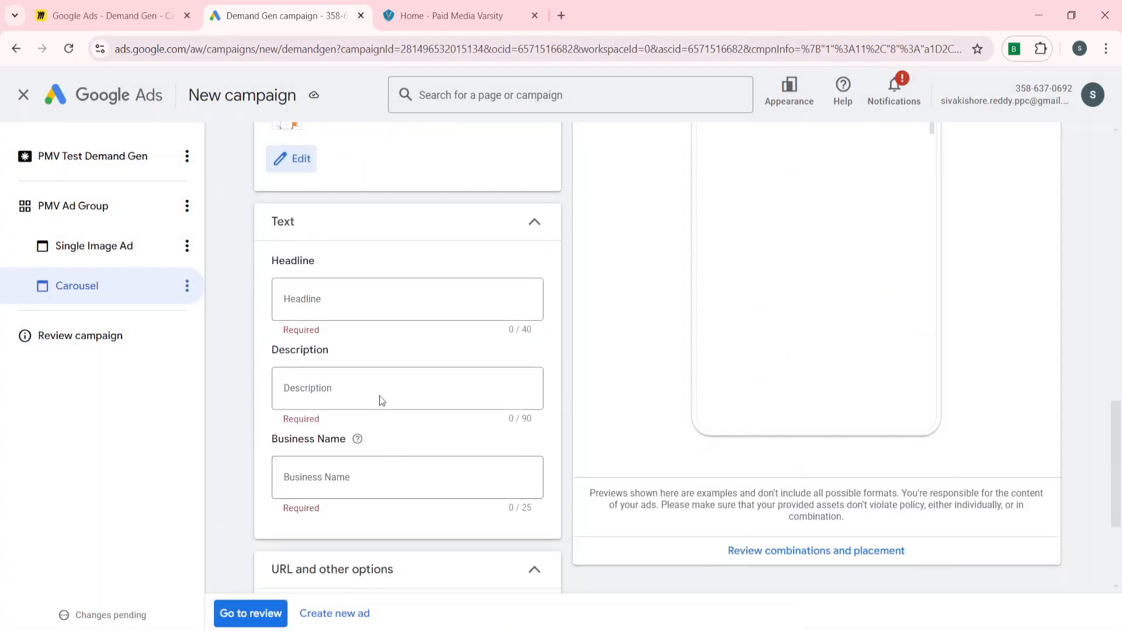
{"action": "left_click", "coordinate": [313, 308]}
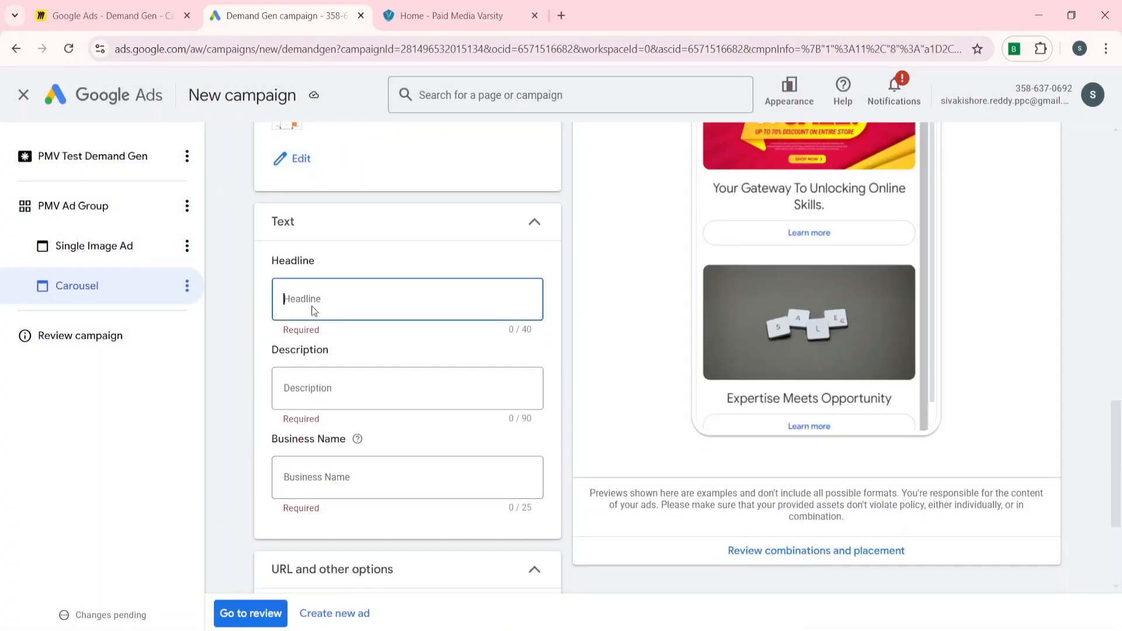
{"action": "type", "text": "Ler"}
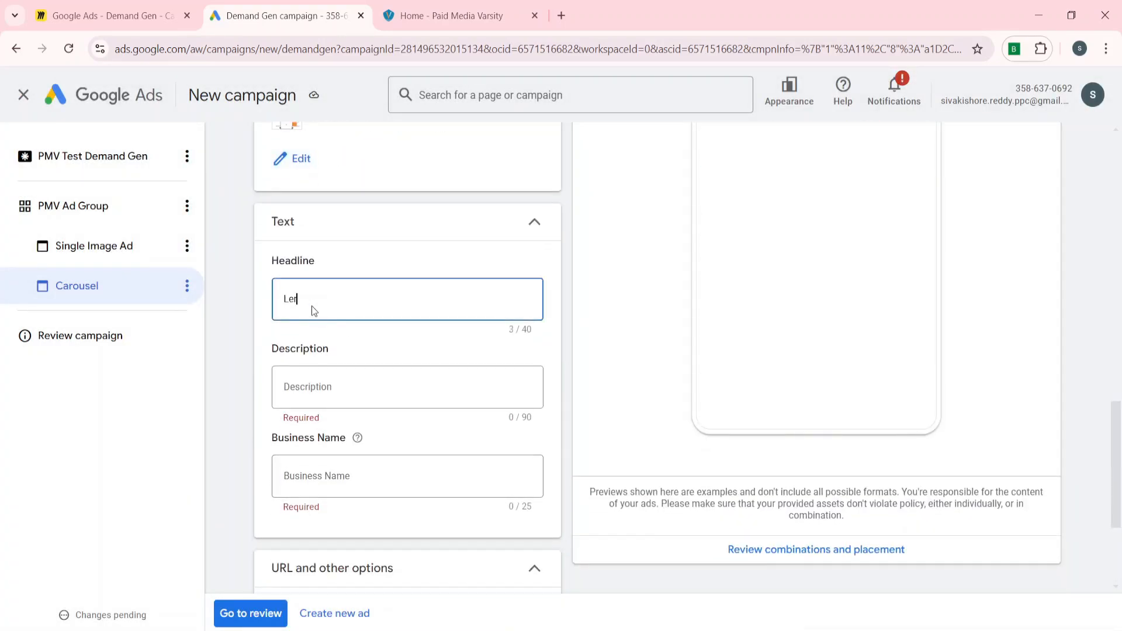
{"action": "key", "text": "BackSpace"}
{"action": "type", "text": "arn with Us"}
Copy "Paid Search - Google ads, Bing ads and Related tools." from the Paid Media Varsity site's footer into the carousel ad's description
{"action": "left_click", "coordinate": [290, 379]}
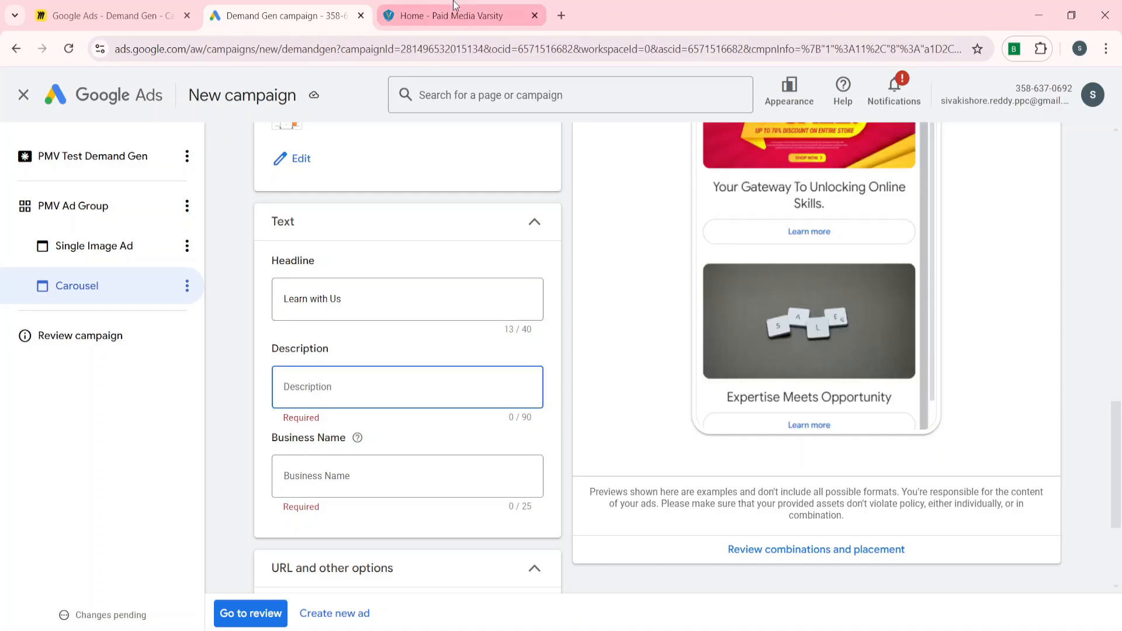
{"action": "left_click", "coordinate": [444, 16]}
{"action": "scroll", "coordinate": [273, 387], "scroll_direction": "down", "scroll_amount": 5}
{"action": "scroll", "coordinate": [274, 386], "scroll_direction": "up", "scroll_amount": 2}
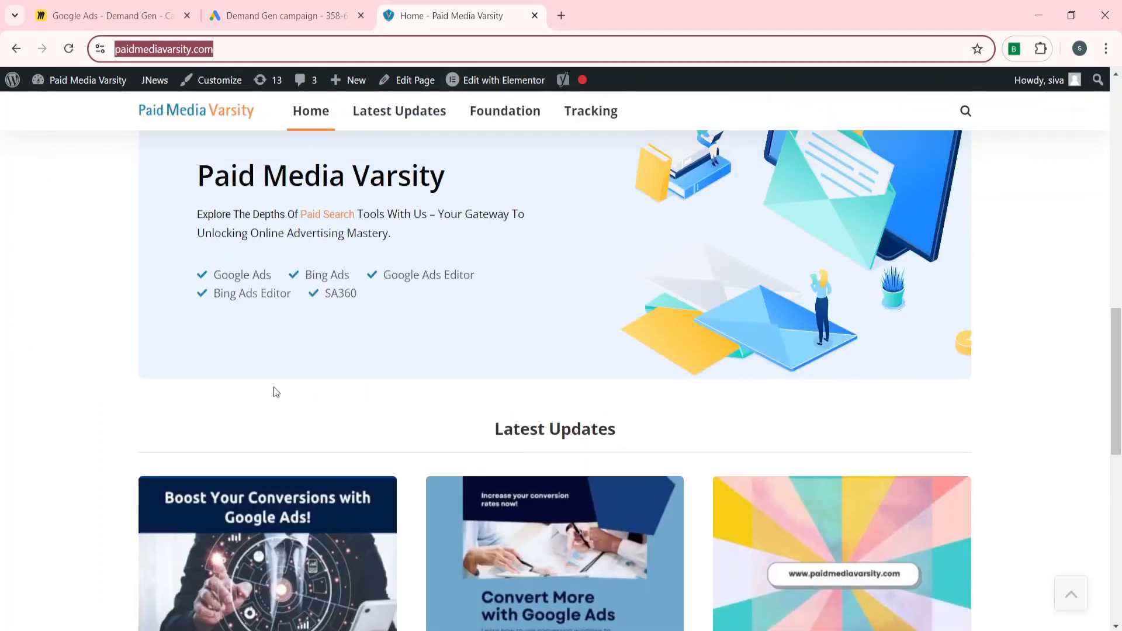
{"action": "scroll", "coordinate": [274, 387], "scroll_direction": "down", "scroll_amount": 9}
{"action": "scroll", "coordinate": [274, 387], "scroll_direction": "up", "scroll_amount": 5}
{"action": "scroll", "coordinate": [275, 390], "scroll_direction": "down", "scroll_amount": 5}
{"action": "left_click_drag", "start_coordinate": [209, 475], "coordinate": [141, 466]}
{"action": "key", "text": "ctrl+c"}
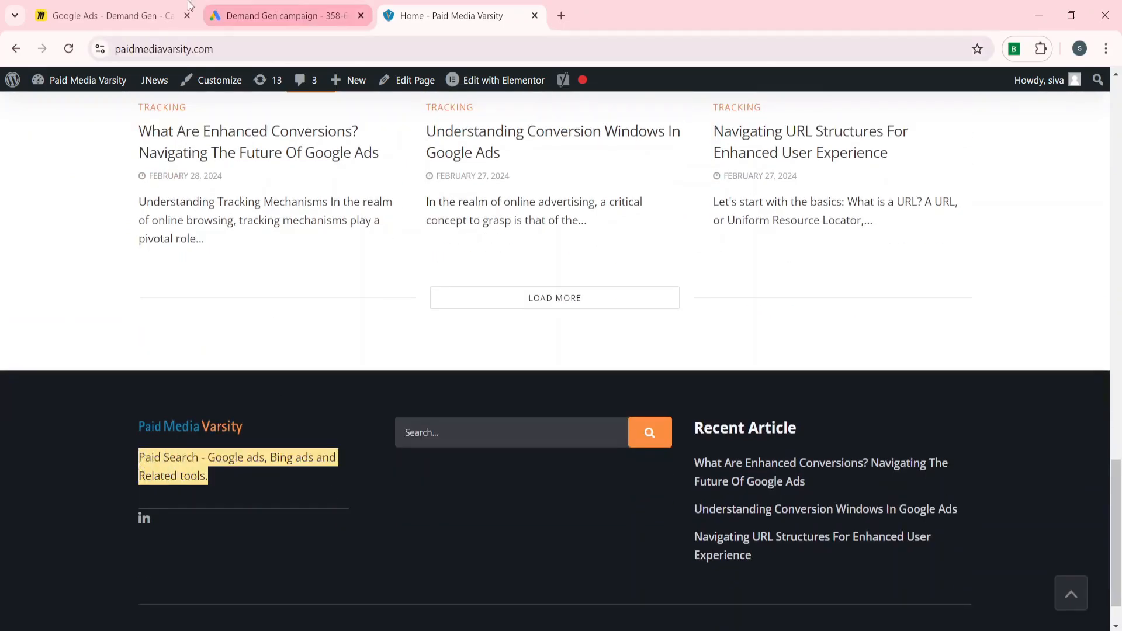
{"action": "left_click", "coordinate": [253, 13]}
{"action": "key", "text": "ctrl+v"}
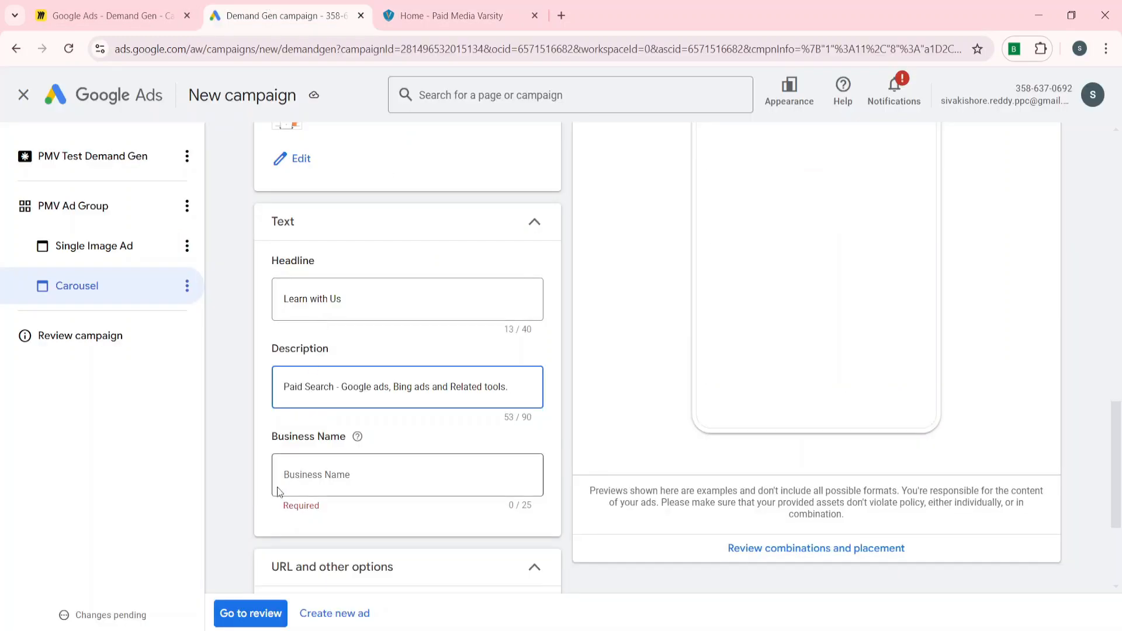
Enter Paid Media Varsity as the carousel ad's business name
{"action": "left_click", "coordinate": [304, 489]}
{"action": "type", "text": "Pa"}
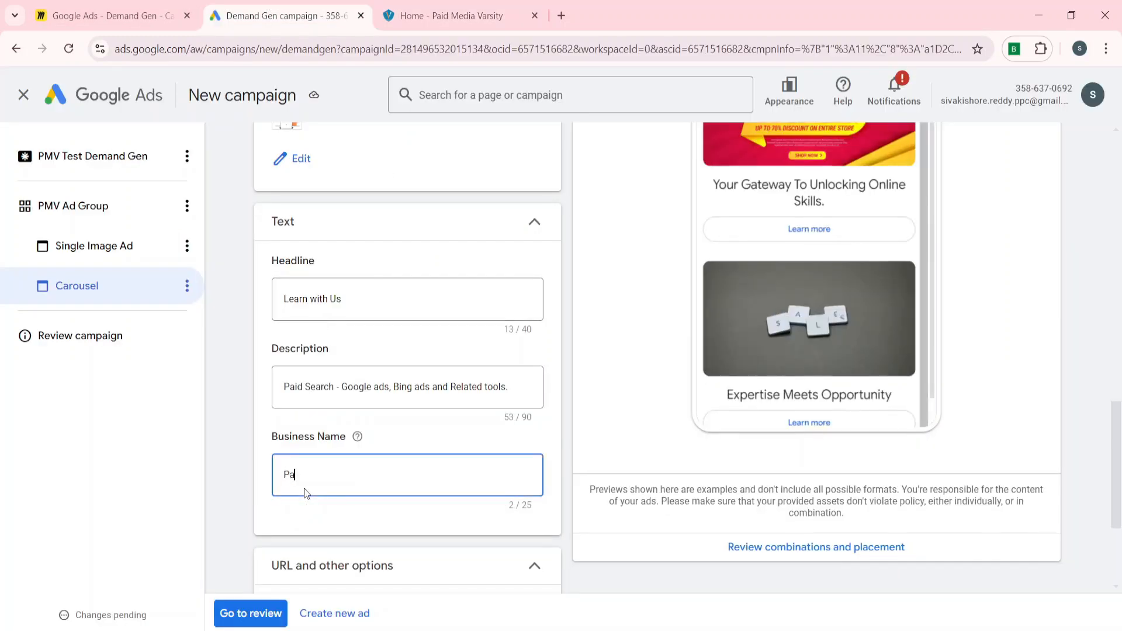
{"action": "type", "text": "id Media "}
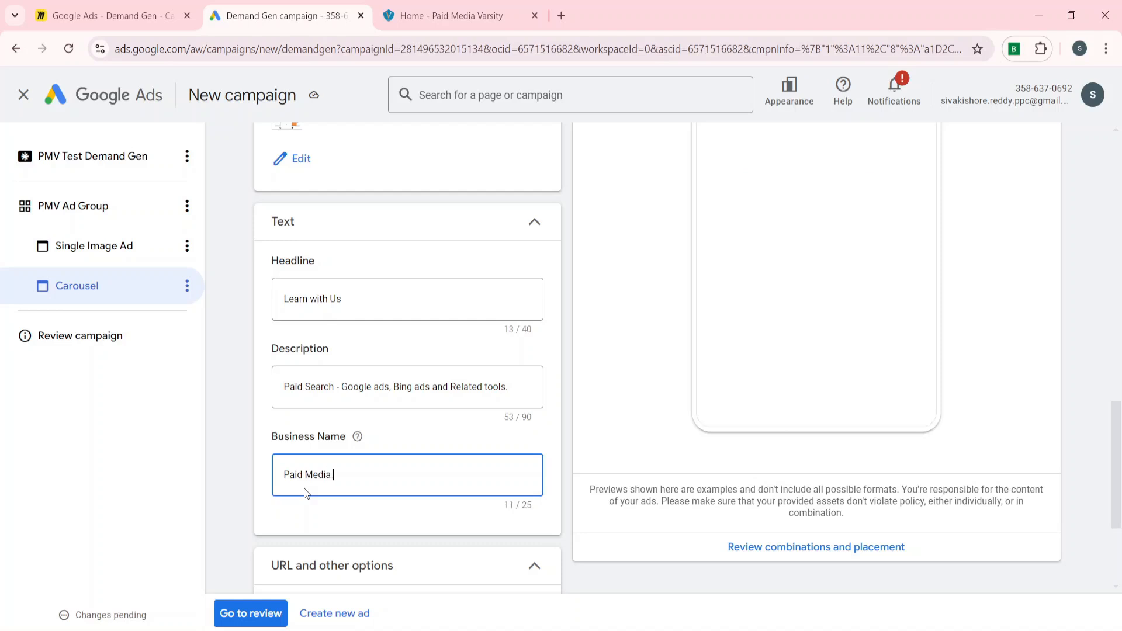
{"action": "type", "text": "Varsity"}
{"action": "scroll", "coordinate": [304, 489], "scroll_direction": "down", "scroll_amount": 3}
{"action": "scroll", "coordinate": [256, 362], "scroll_direction": "up", "scroll_amount": 15}
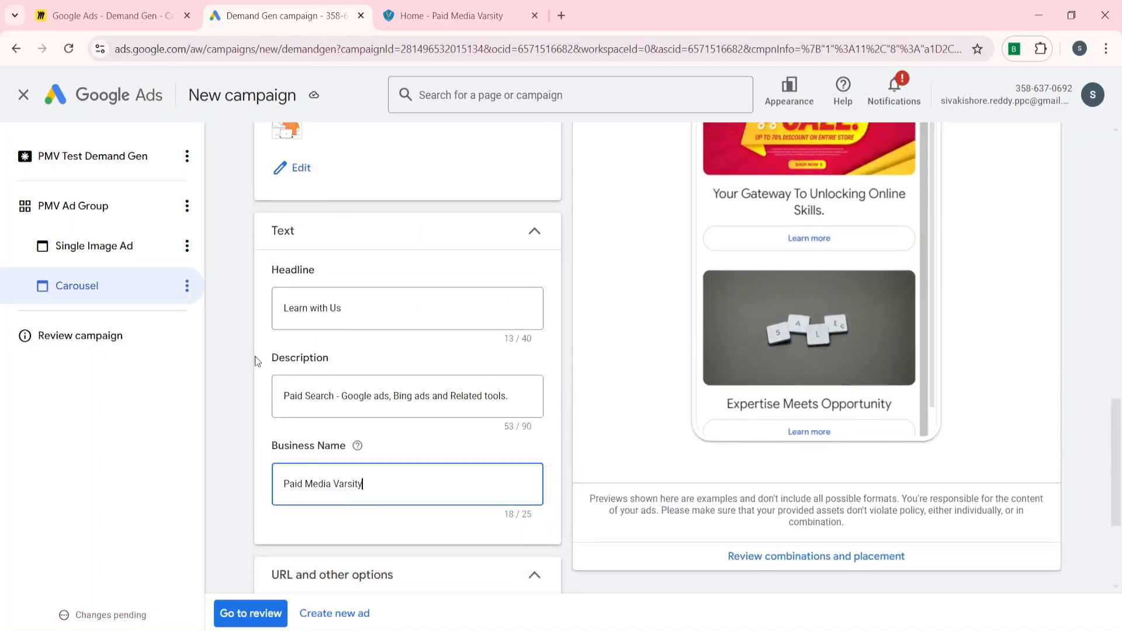
{"action": "scroll", "coordinate": [255, 361], "scroll_direction": "up", "scroll_amount": 5}
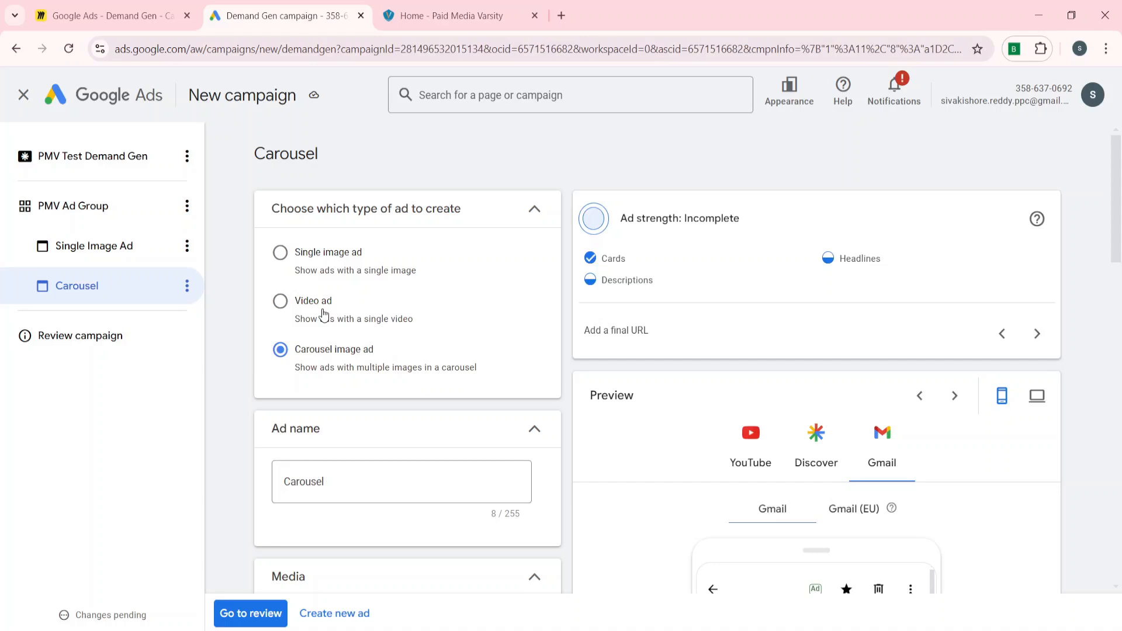
{"action": "left_click", "coordinate": [324, 316]}
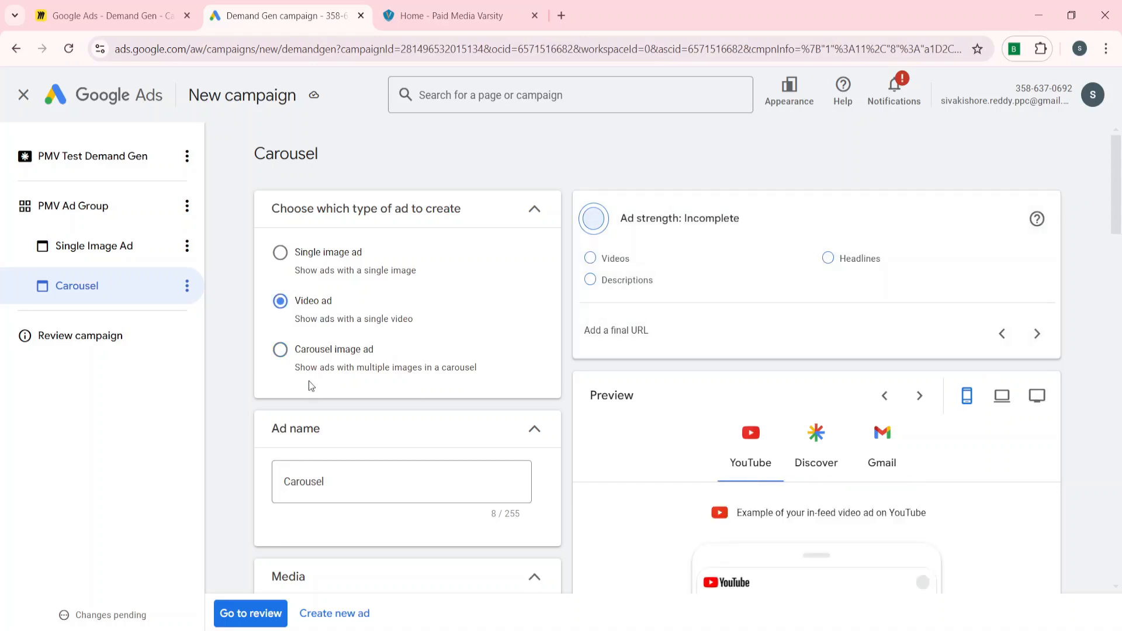
{"action": "left_click", "coordinate": [308, 372]}
{"action": "scroll", "coordinate": [308, 373], "scroll_direction": "down", "scroll_amount": 12}
{"action": "scroll", "coordinate": [308, 372], "scroll_direction": "up", "scroll_amount": 12}
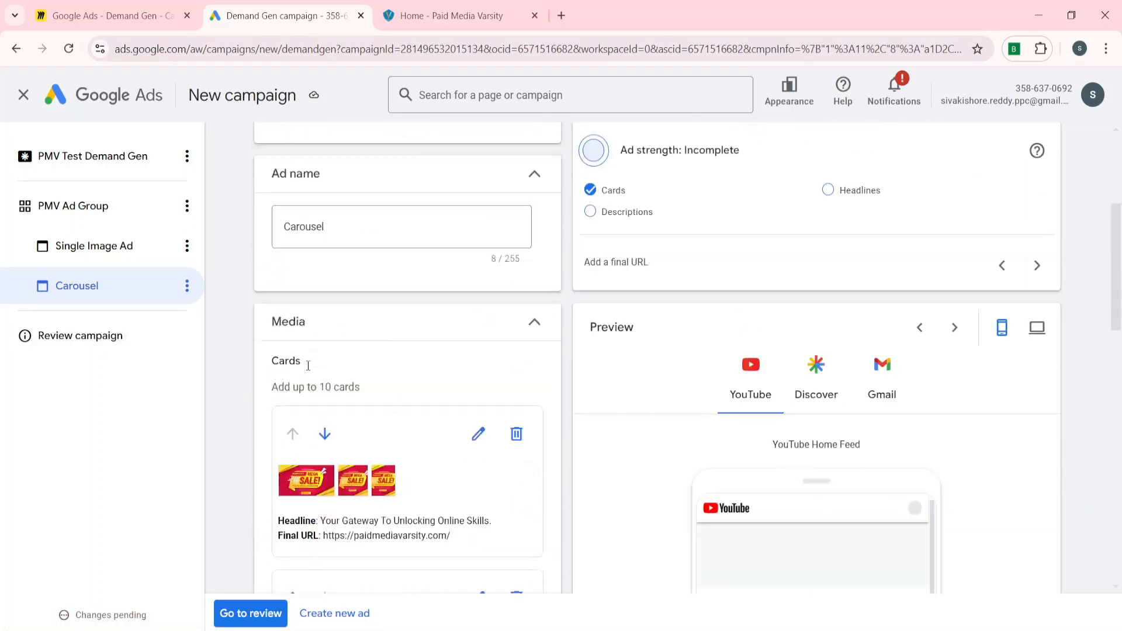
Create a new ad of type Video ad and add the shoes clip and sale videos from the asset library
{"action": "left_click", "coordinate": [319, 621]}
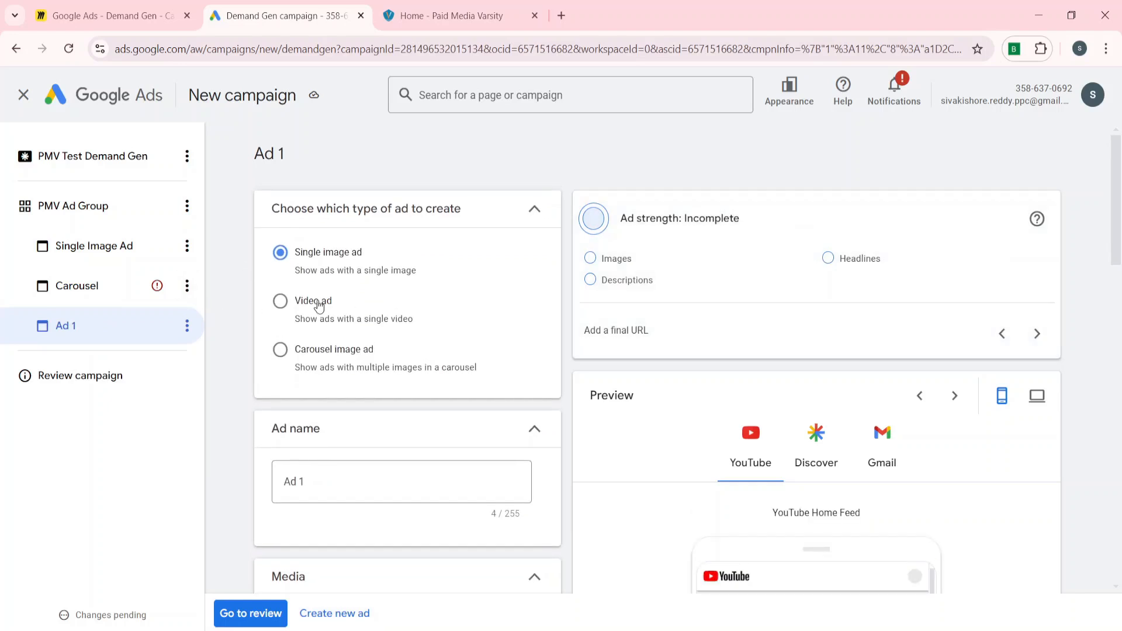
{"action": "left_click", "coordinate": [319, 305]}
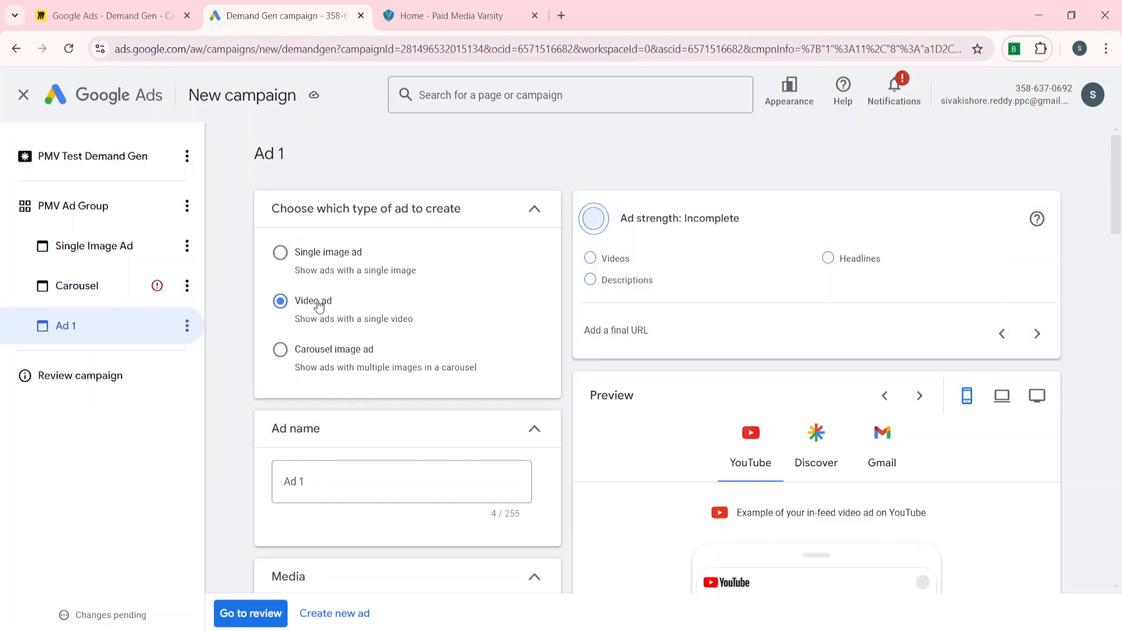
{"action": "scroll", "coordinate": [319, 305], "scroll_direction": "down", "scroll_amount": 7}
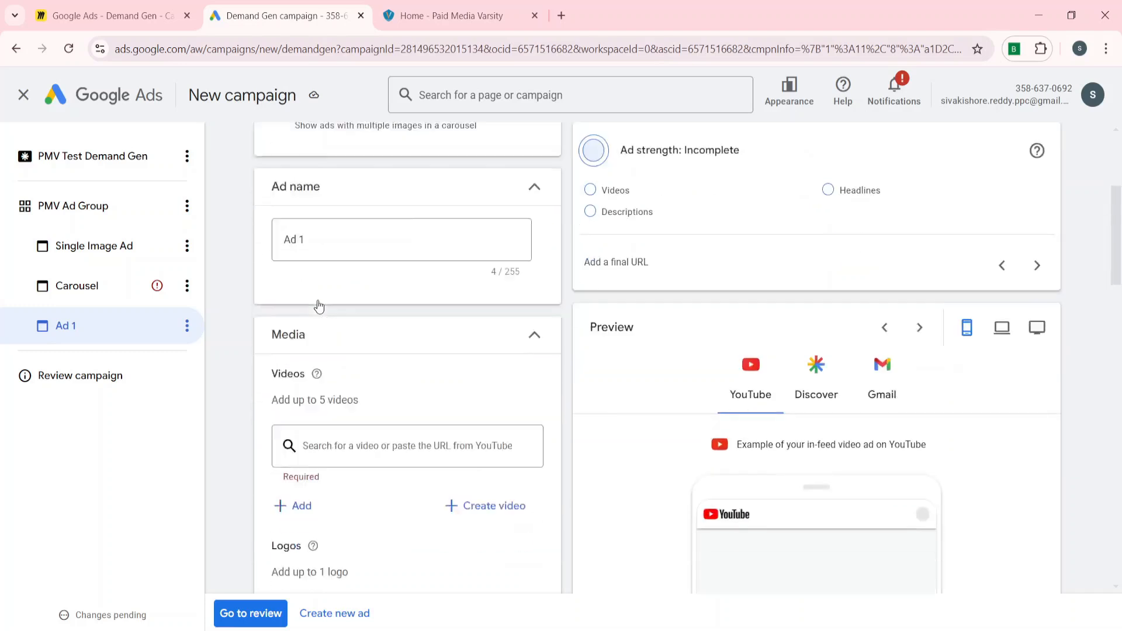
{"action": "left_click", "coordinate": [290, 324]}
{"action": "mouse_move", "coordinate": [514, 342]}
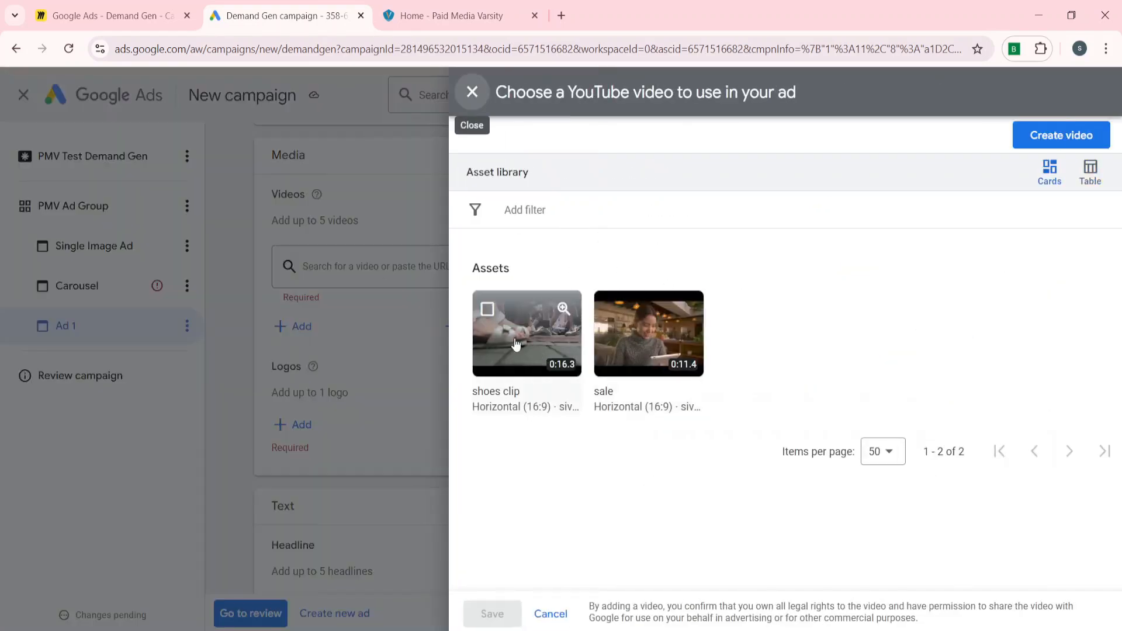
{"action": "left_click", "coordinate": [515, 343]}
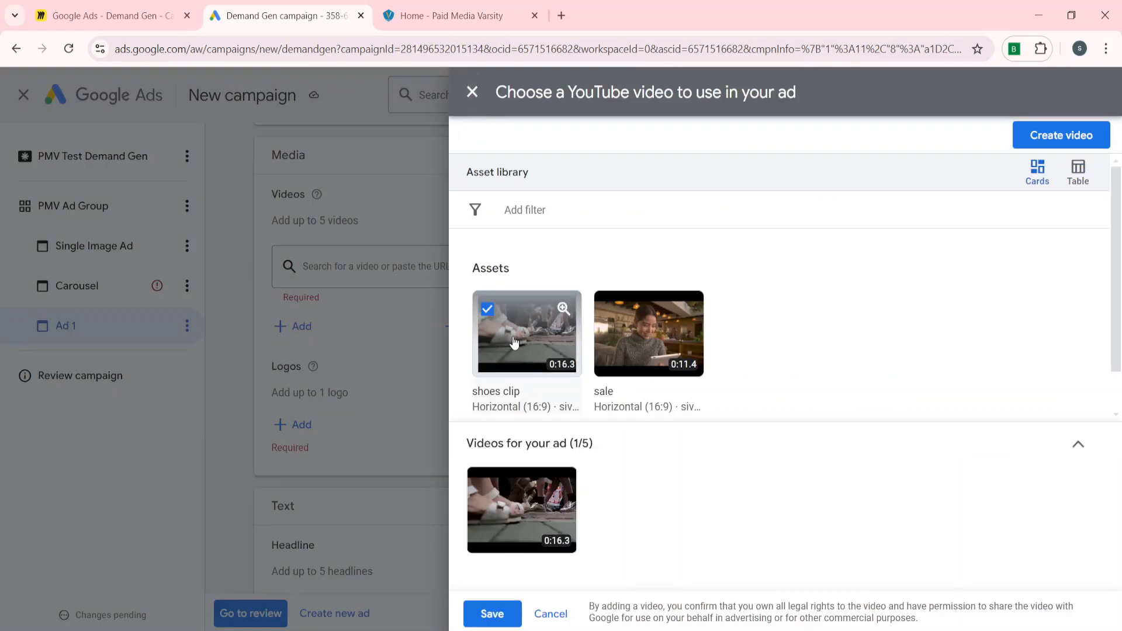
{"action": "left_click", "coordinate": [628, 345]}
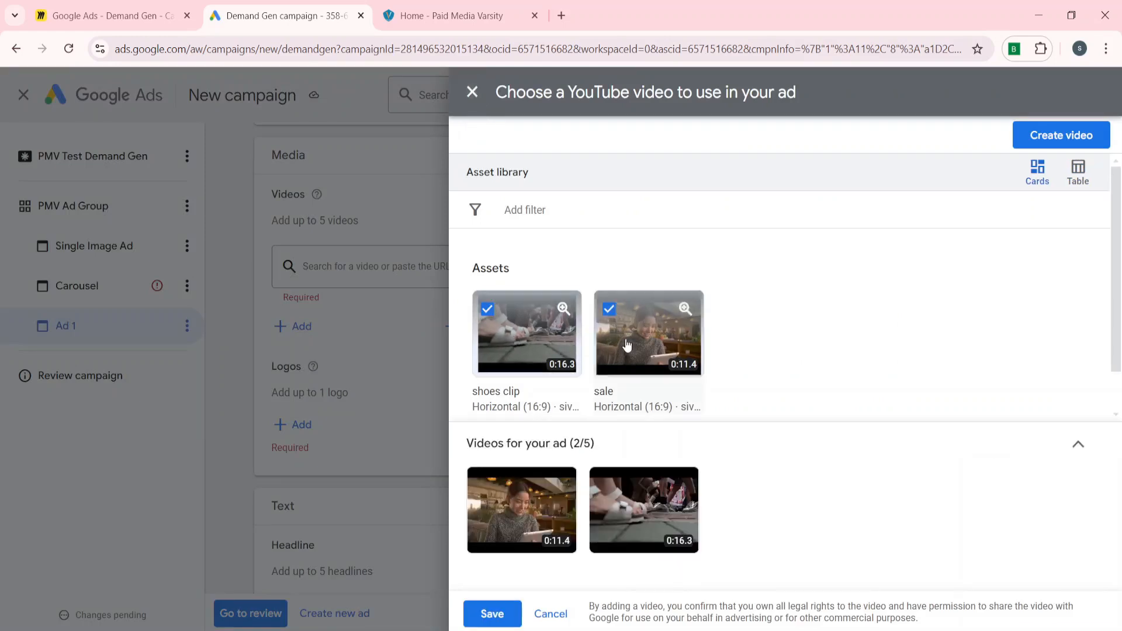
{"action": "left_click", "coordinate": [500, 611]}
Rename the new video ad as Video
{"action": "scroll", "coordinate": [448, 401], "scroll_direction": "up", "scroll_amount": 6}
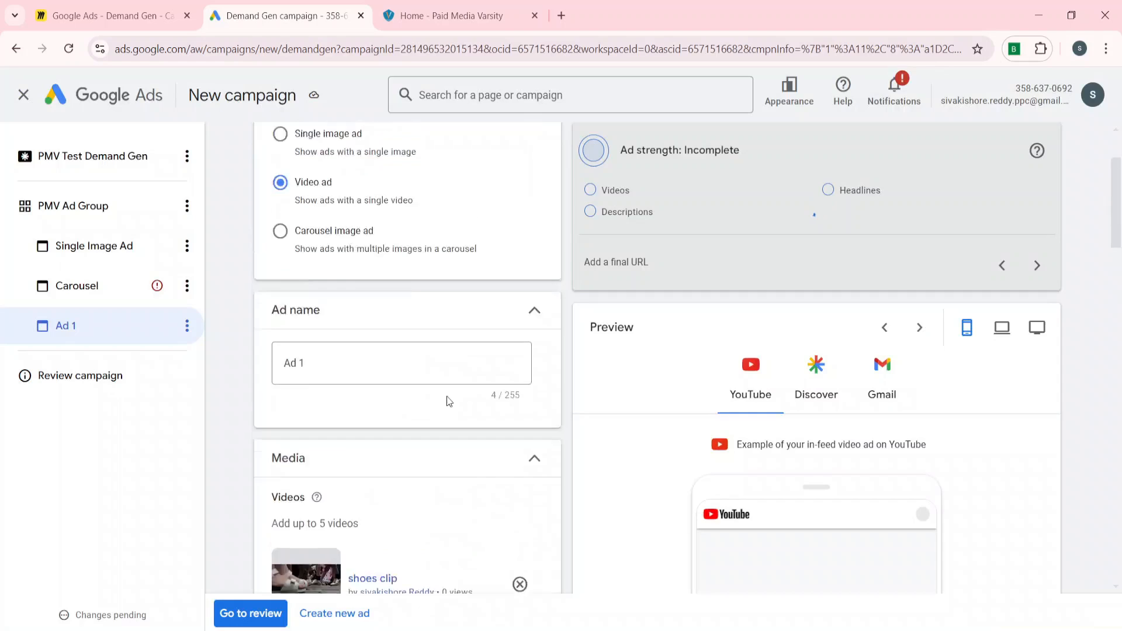
{"action": "left_click", "coordinate": [340, 410]}
{"action": "key", "text": "BackSpace"}
{"action": "key", "text": "BackSpace"}
{"action": "key", "text": "BackSpace"}
{"action": "key", "text": "BackSpace"}
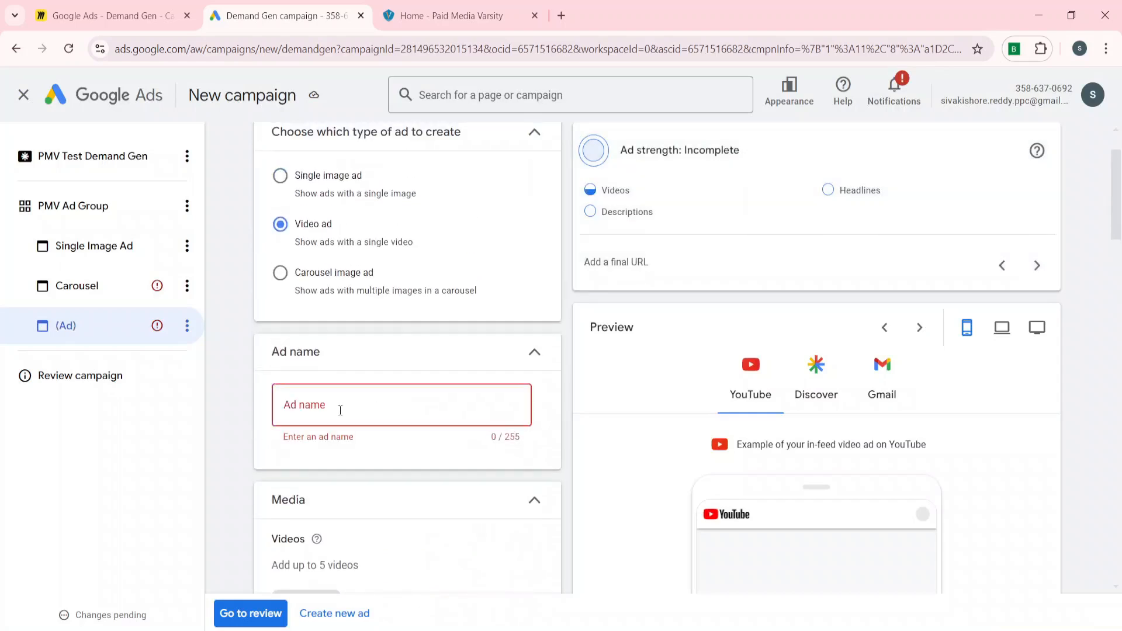
{"action": "type", "text": "Video"}
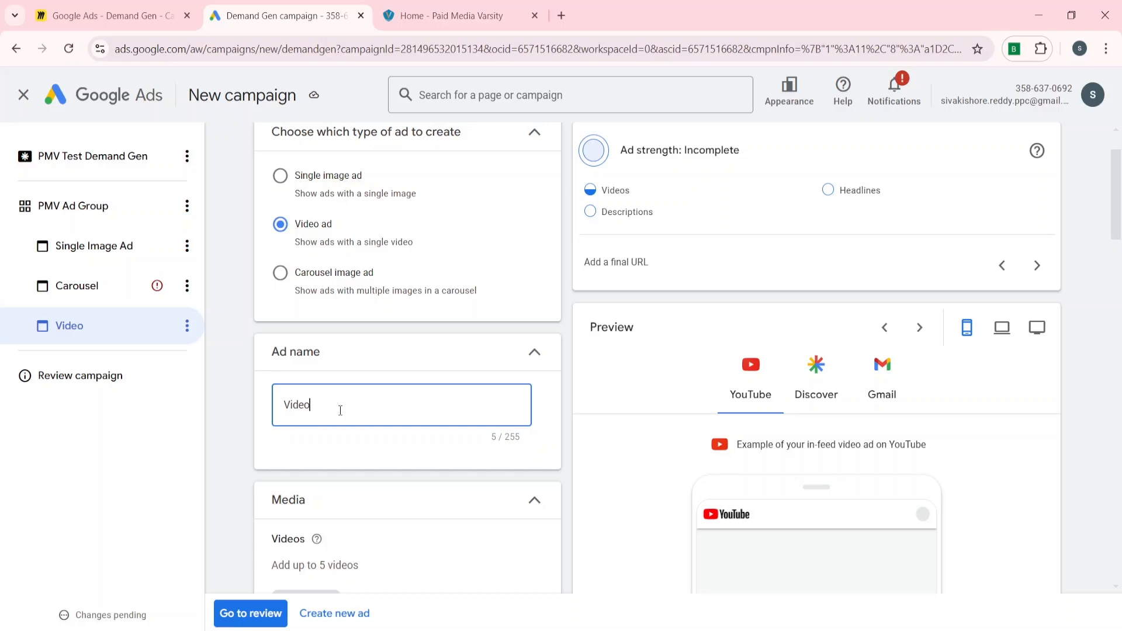
{"action": "scroll", "coordinate": [340, 410], "scroll_direction": "down", "scroll_amount": 7}
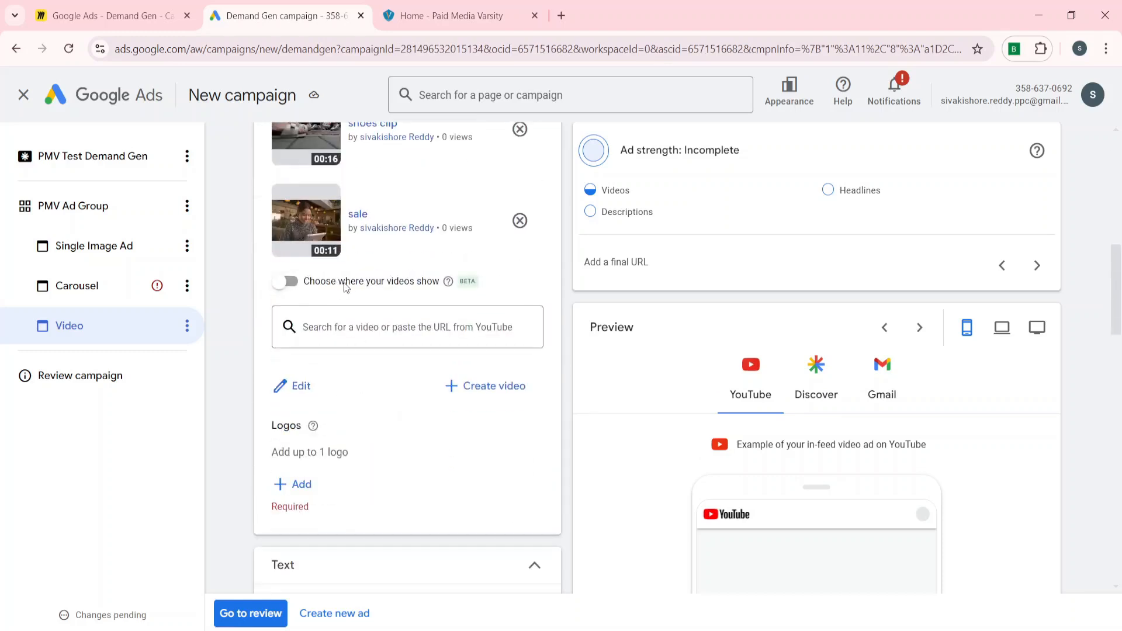
Turn on choosing where the videos show, check the sale video's format options, and turn the setting off again
{"action": "left_click", "coordinate": [292, 284]}
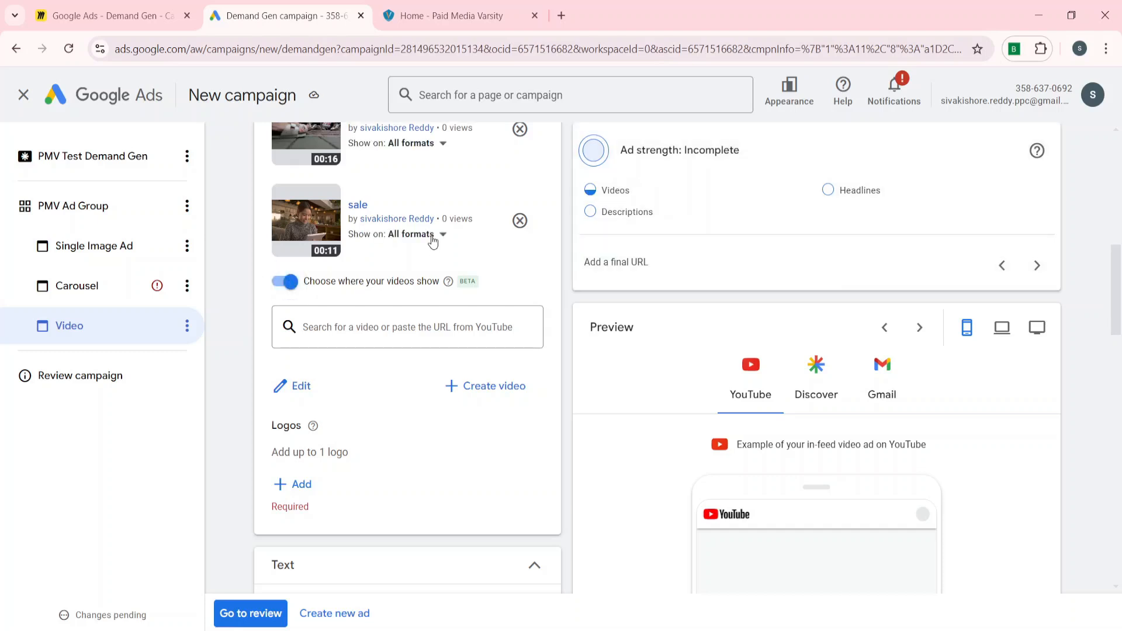
{"action": "left_click", "coordinate": [433, 235]}
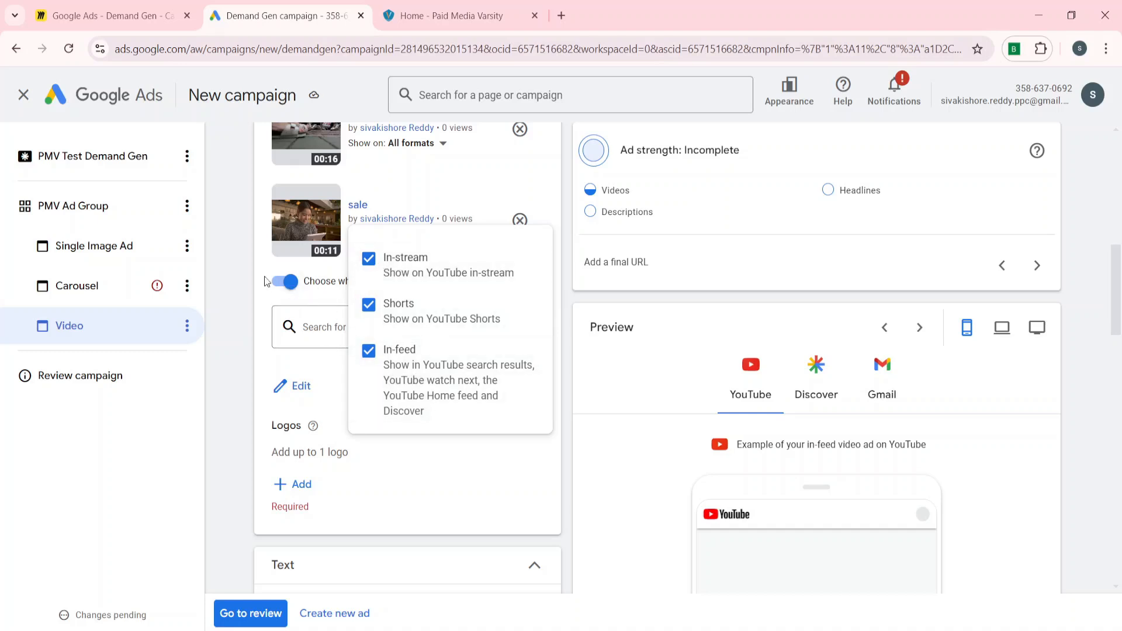
{"action": "left_click", "coordinate": [287, 284]}
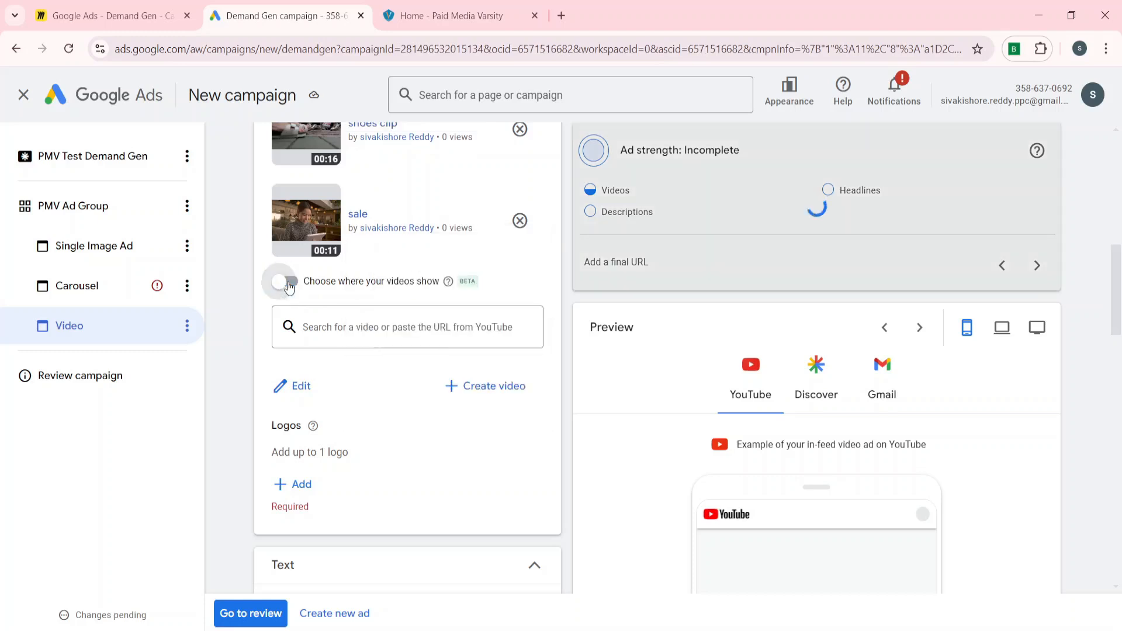
{"action": "scroll", "coordinate": [288, 282], "scroll_direction": "up", "scroll_amount": 3}
{"action": "scroll", "coordinate": [288, 282], "scroll_direction": "down", "scroll_amount": 4}
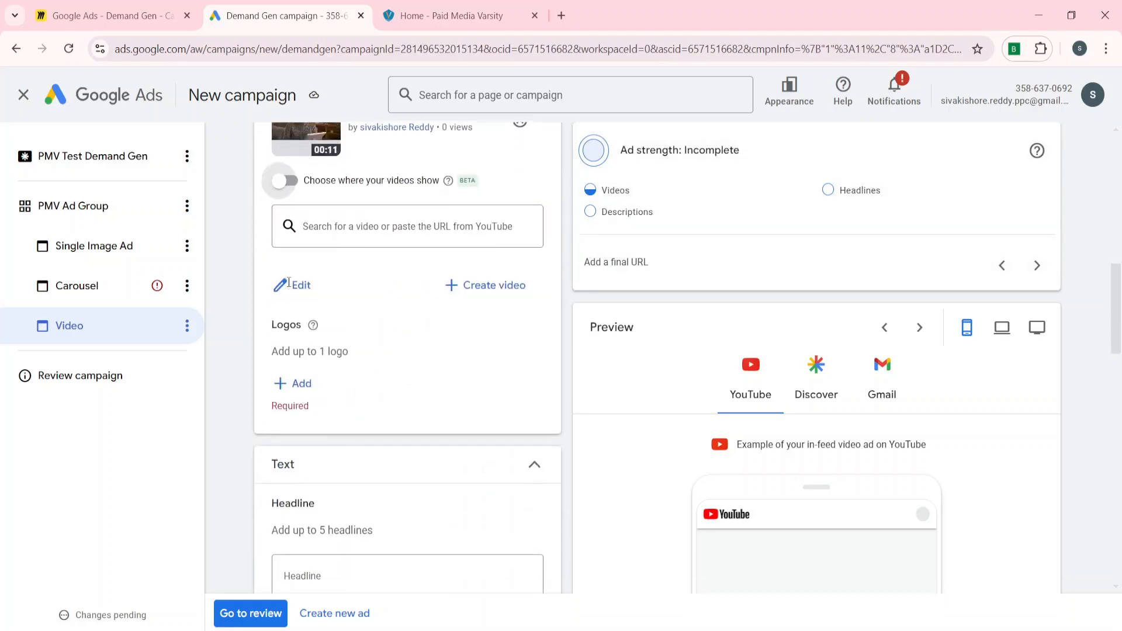
{"action": "left_click", "coordinate": [339, 226]}
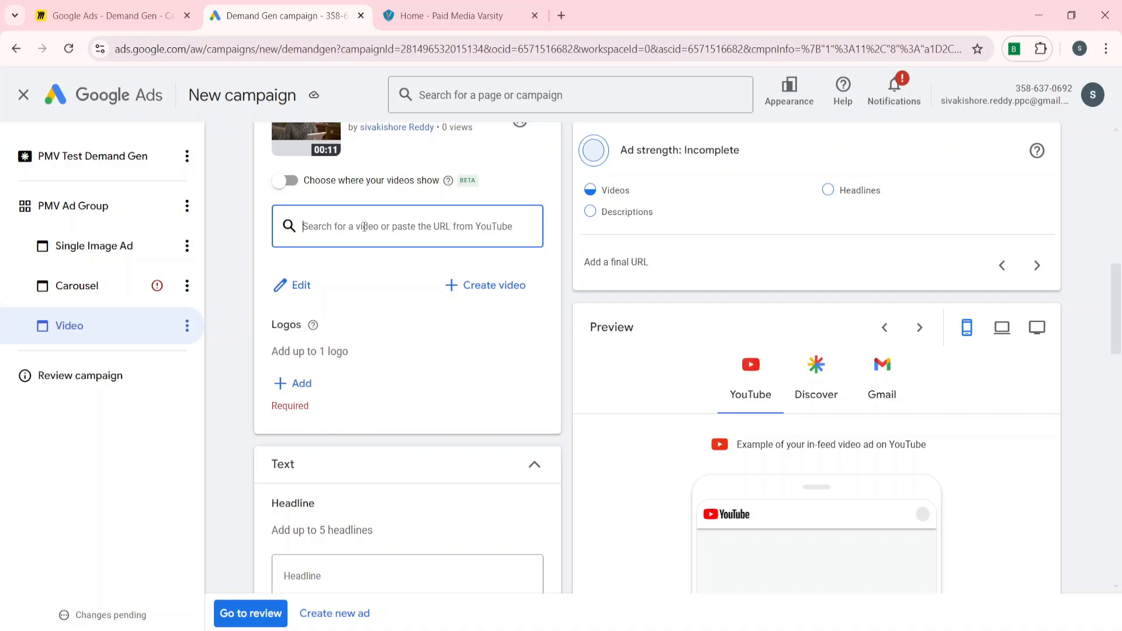
Add the illustration of the man in orange at a laptop as the video ad's logo
{"action": "scroll", "coordinate": [295, 358], "scroll_direction": "down", "scroll_amount": 1}
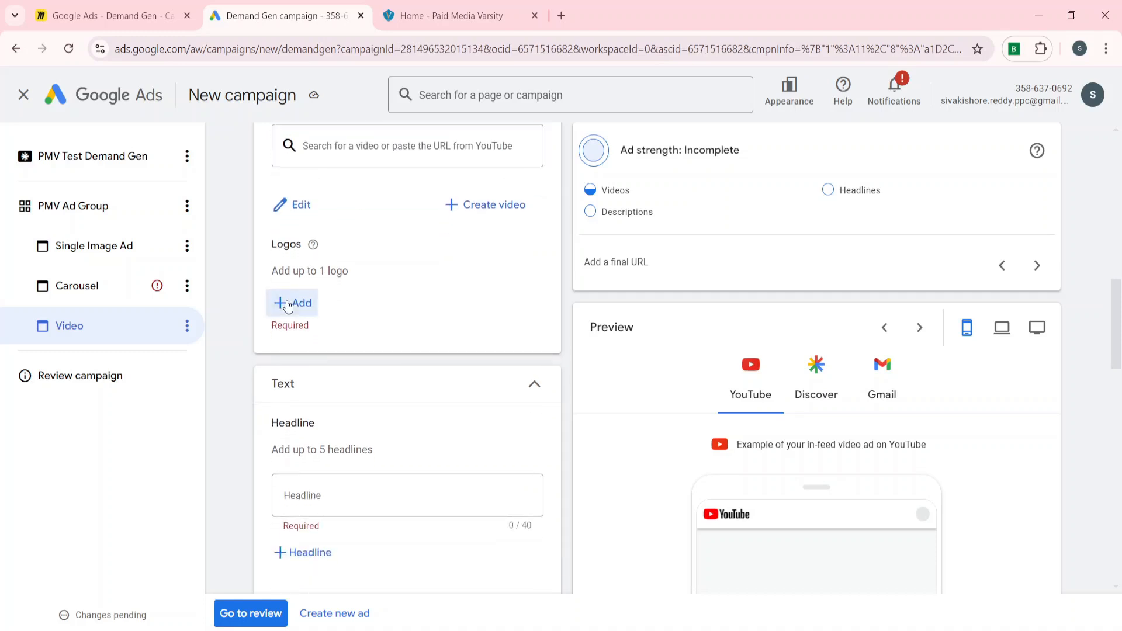
{"action": "left_click", "coordinate": [288, 305]}
{"action": "left_click", "coordinate": [524, 565]}
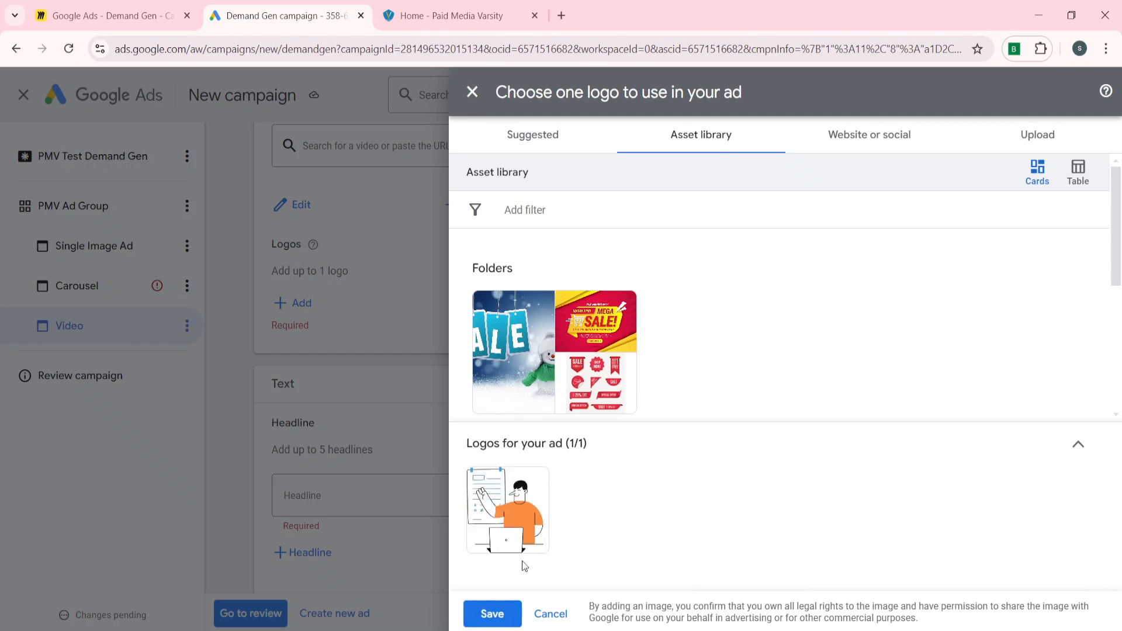
{"action": "left_click", "coordinate": [492, 614]}
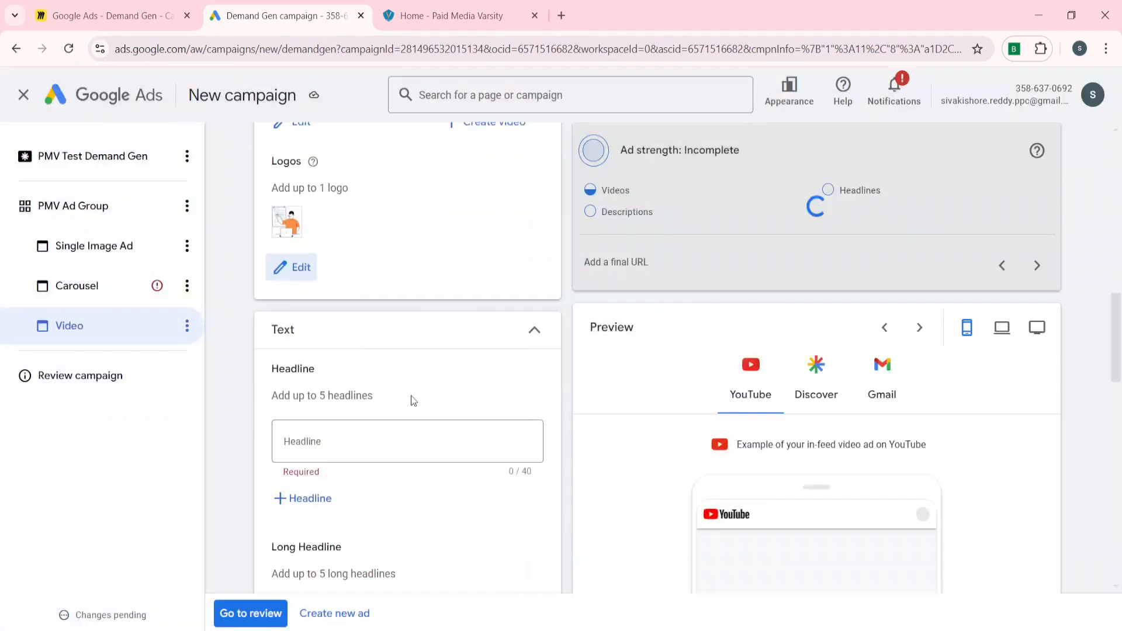
Copy "Paid Media Varsity" from the banner on the Paid Media Varsity homepage into the video ad's headline
{"action": "scroll", "coordinate": [380, 368], "scroll_direction": "down", "scroll_amount": 1}
{"action": "left_click", "coordinate": [321, 343]}
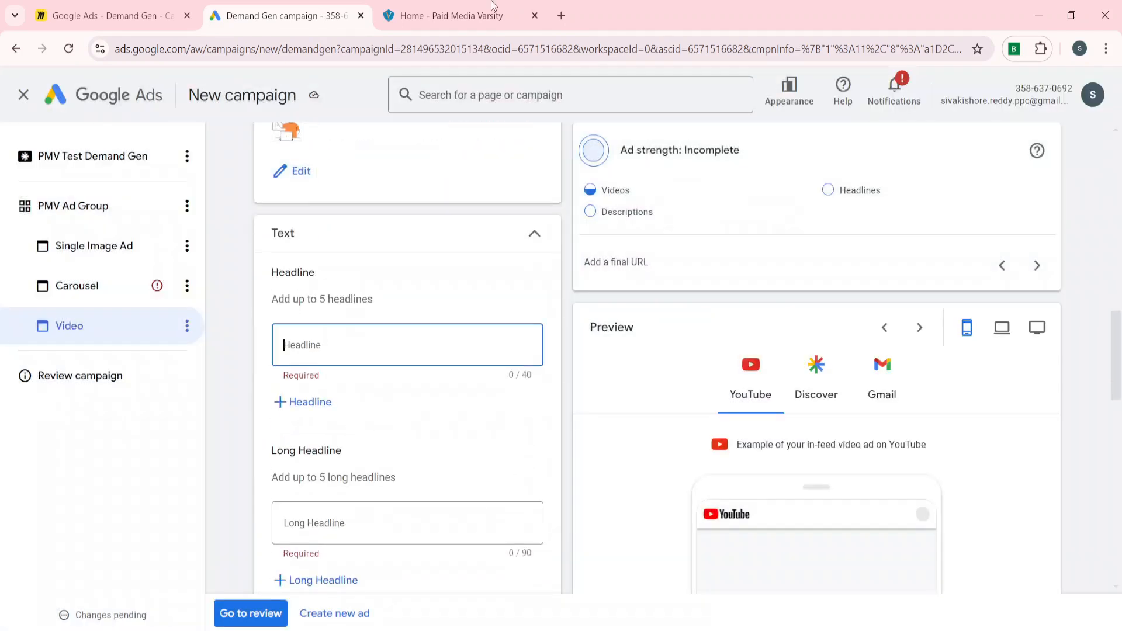
{"action": "left_click", "coordinate": [450, 16]}
{"action": "scroll", "coordinate": [330, 230], "scroll_direction": "up", "scroll_amount": 10}
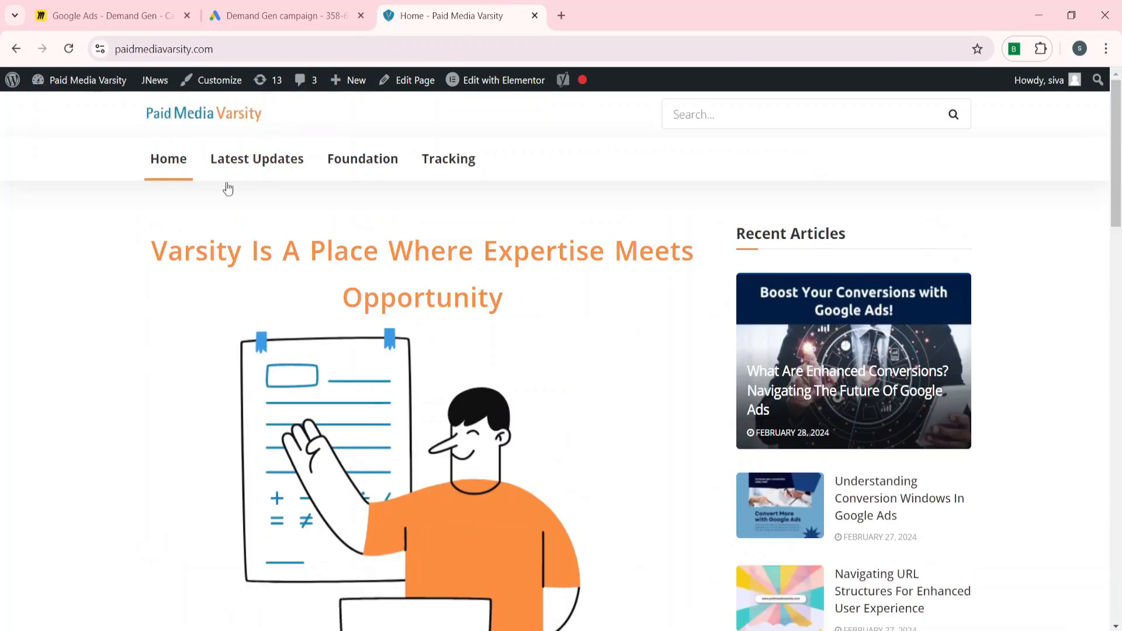
{"action": "scroll", "coordinate": [184, 283], "scroll_direction": "down", "scroll_amount": 12}
{"action": "left_click_drag", "start_coordinate": [208, 323], "coordinate": [432, 315]}
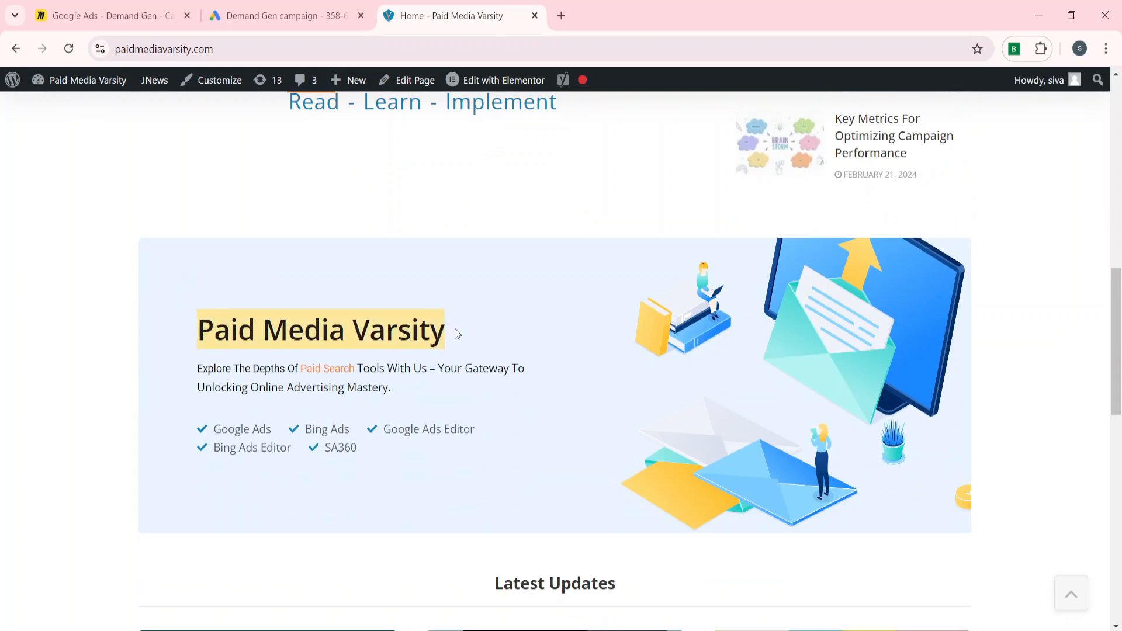
{"action": "left_click", "coordinate": [313, 15]}
{"action": "type", "text": "Paid Media Varsity"}
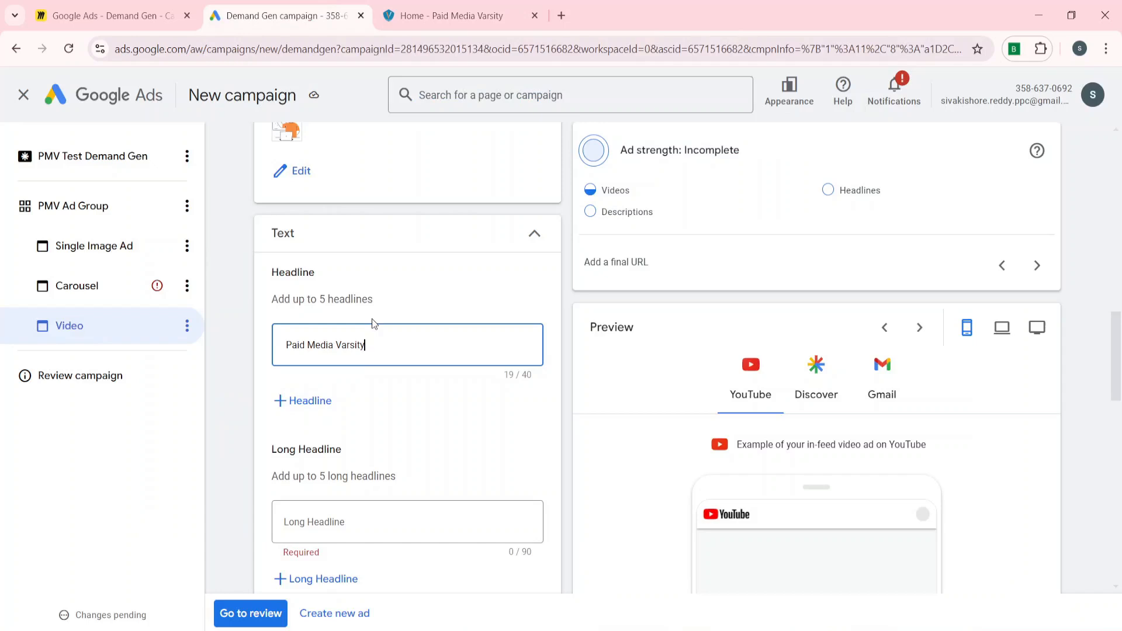
Copy "Explore The Depths Of Paid Search Tools With Us" from the website banner into the video ad's long headline
{"action": "scroll", "coordinate": [348, 417], "scroll_direction": "down", "scroll_amount": 2}
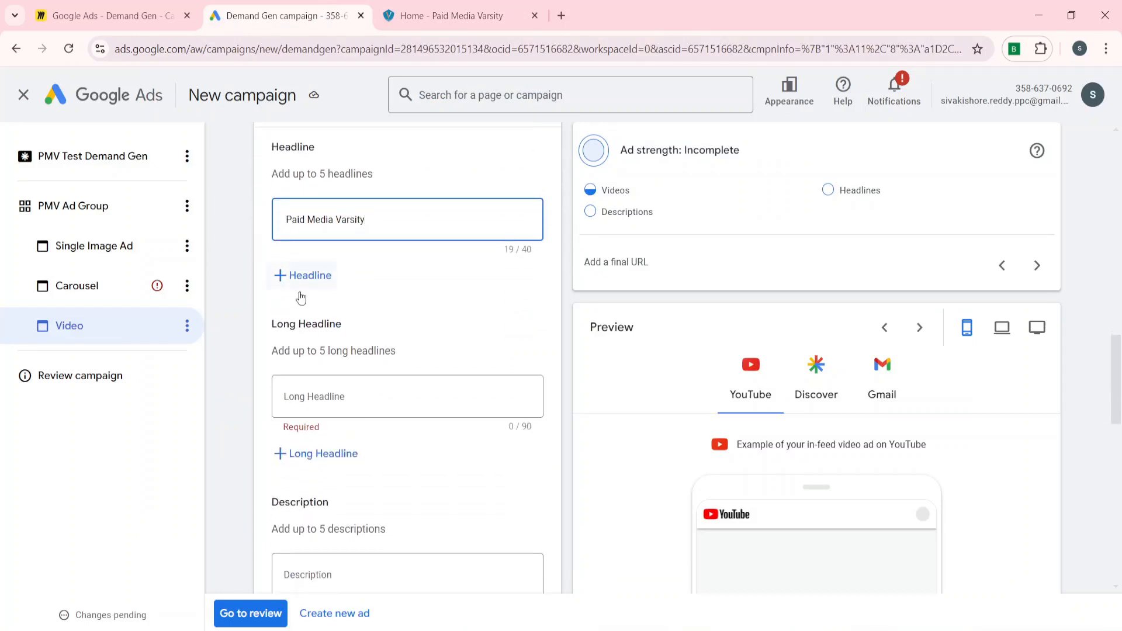
{"action": "left_click", "coordinate": [342, 383]}
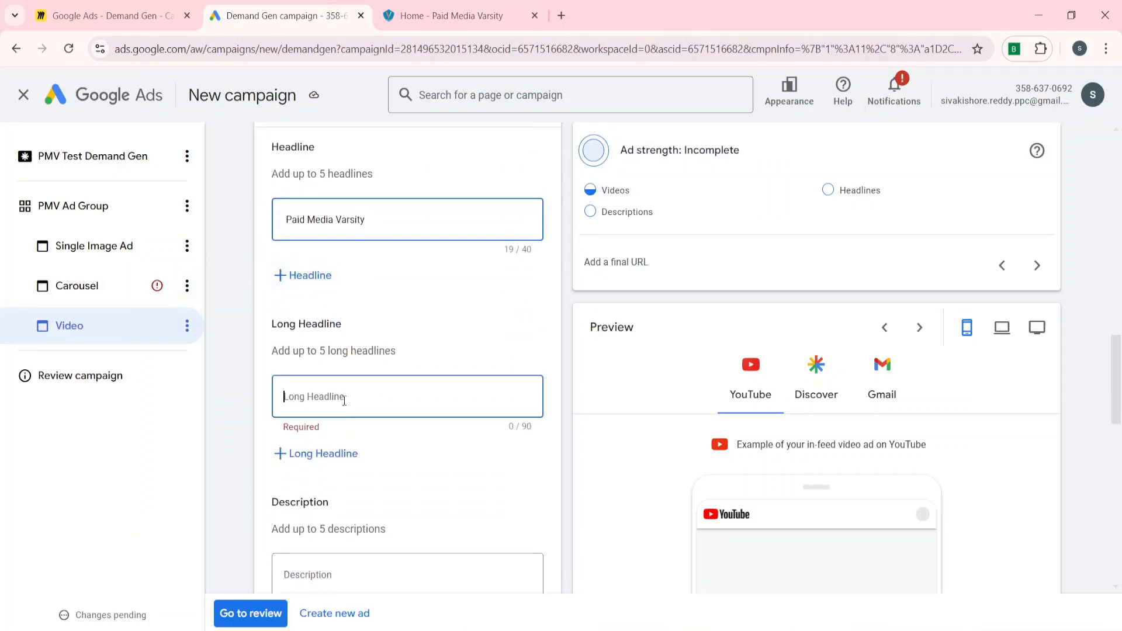
{"action": "left_click", "coordinate": [458, 2]}
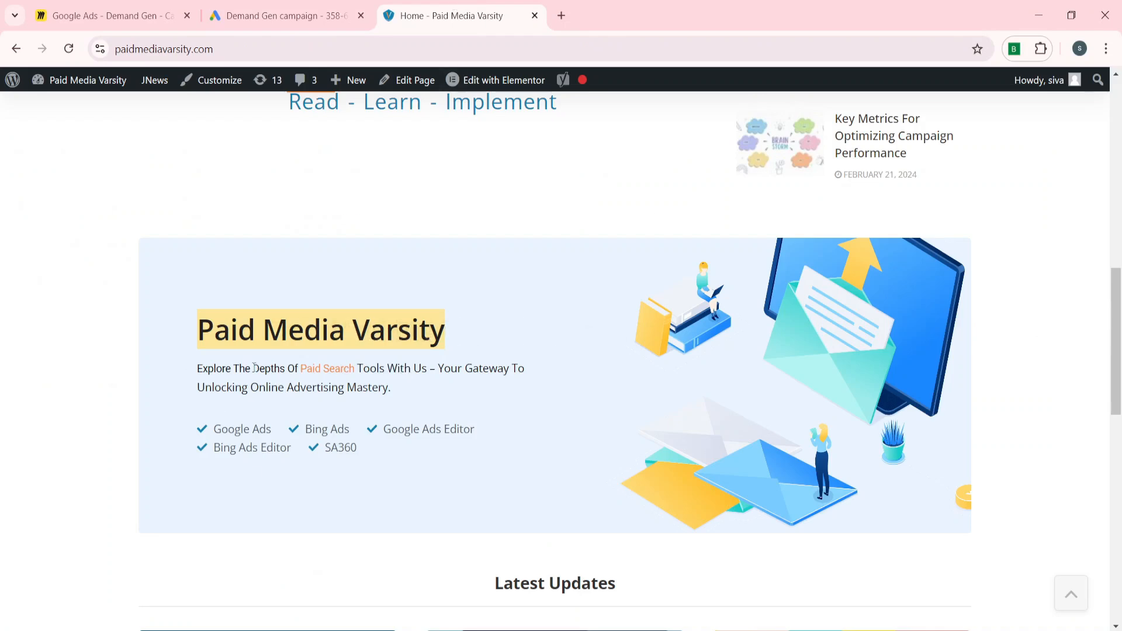
{"action": "left_click_drag", "start_coordinate": [199, 370], "coordinate": [424, 367]}
{"action": "key", "text": "ctrl+c"}
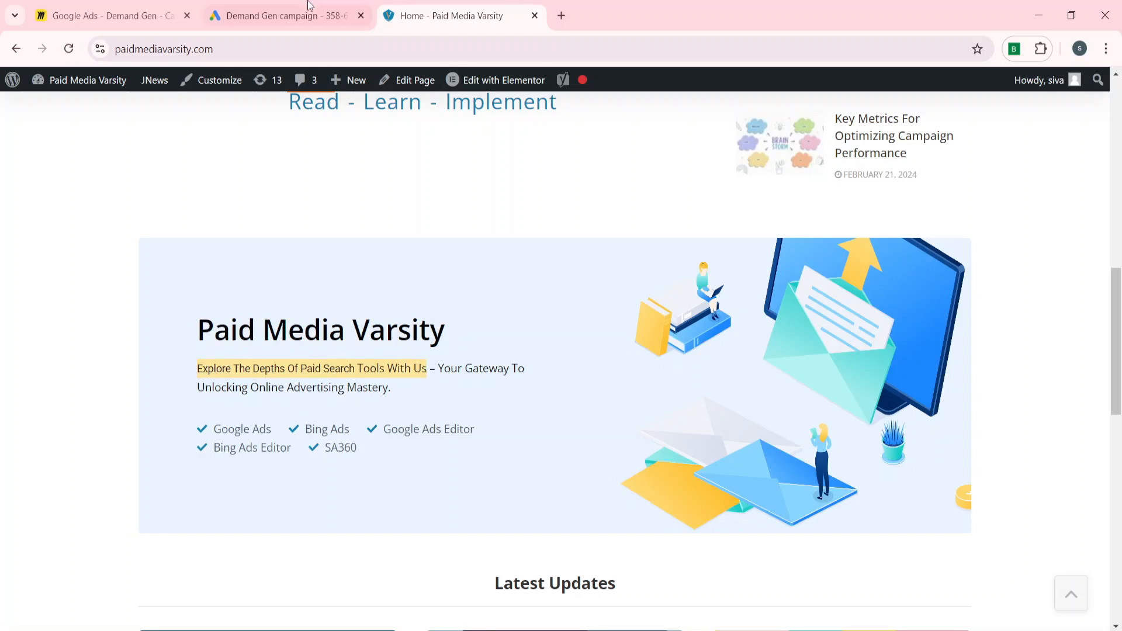
{"action": "left_click", "coordinate": [280, 16]}
{"action": "key", "text": "ctrl+v"}
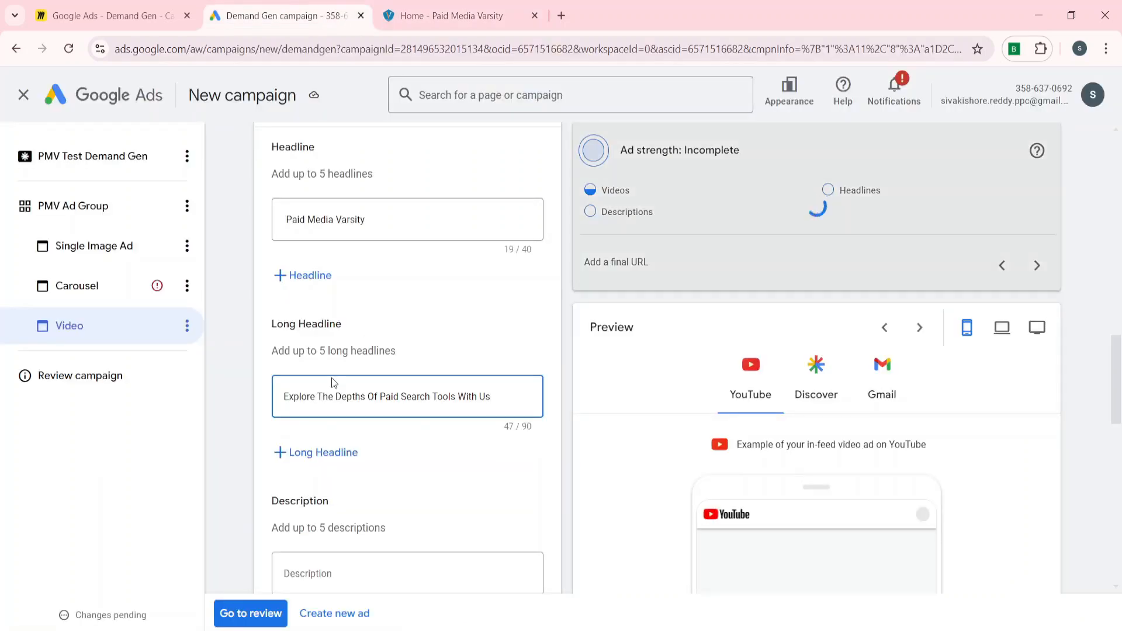
Copy "Your Gateway To Unlocking Online Advertising Mastery." from the website banner into the video ad's description
{"action": "scroll", "coordinate": [330, 386], "scroll_direction": "down", "scroll_amount": 3}
{"action": "left_click", "coordinate": [314, 378]}
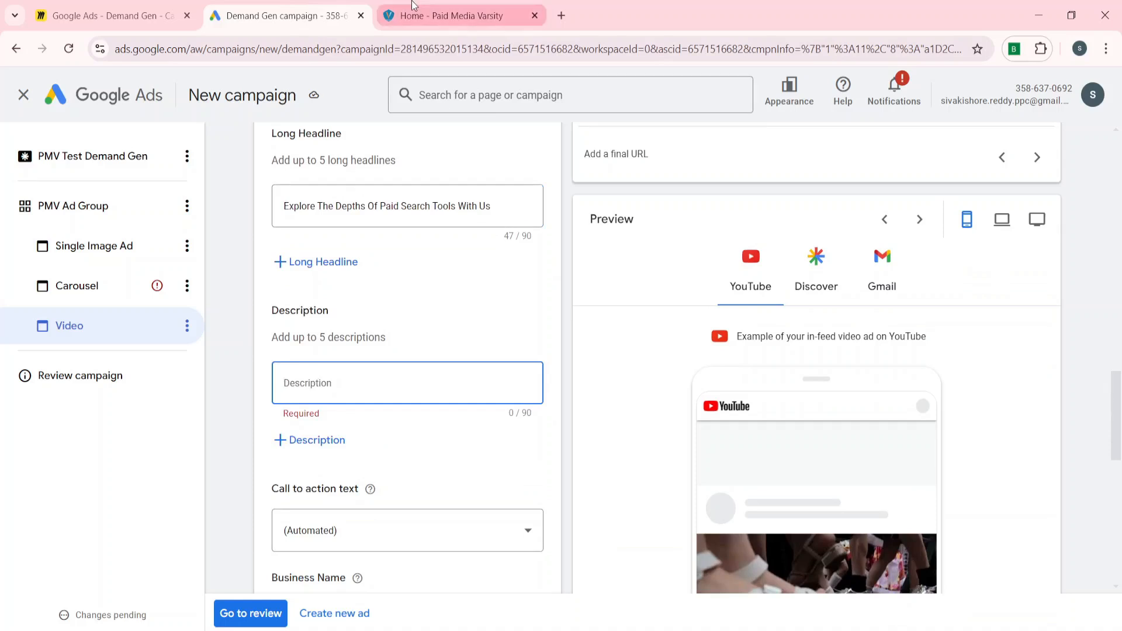
{"action": "left_click", "coordinate": [444, 16]}
{"action": "left_click_drag", "start_coordinate": [440, 371], "coordinate": [434, 398]}
{"action": "key", "text": "ctrl+c"}
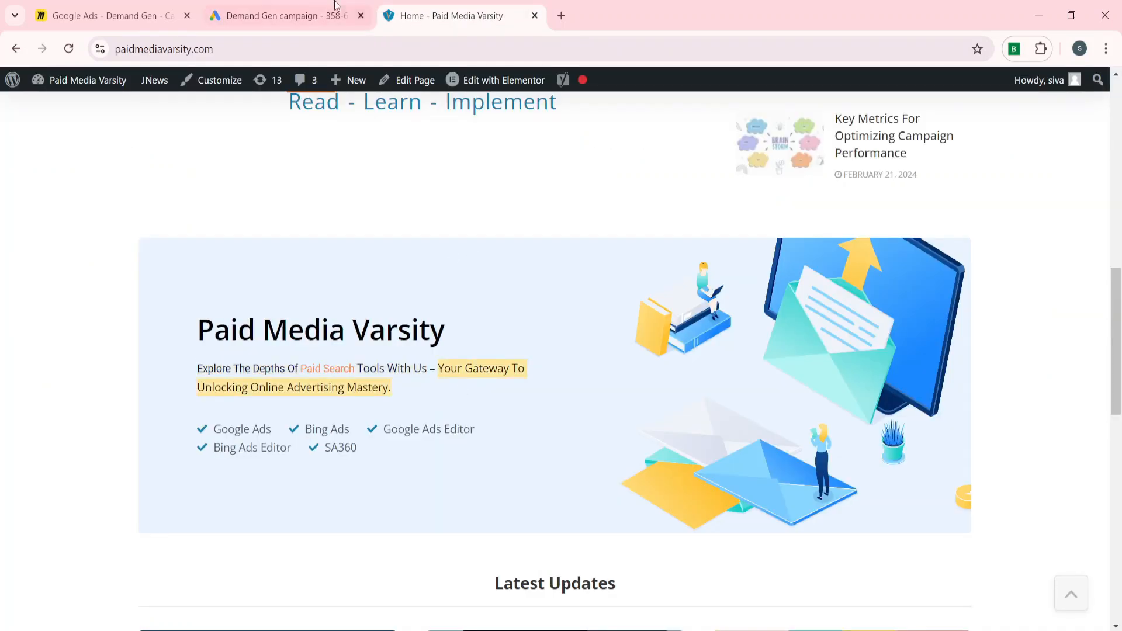
{"action": "left_click", "coordinate": [260, 13]}
{"action": "key", "text": "ctrl+v"}
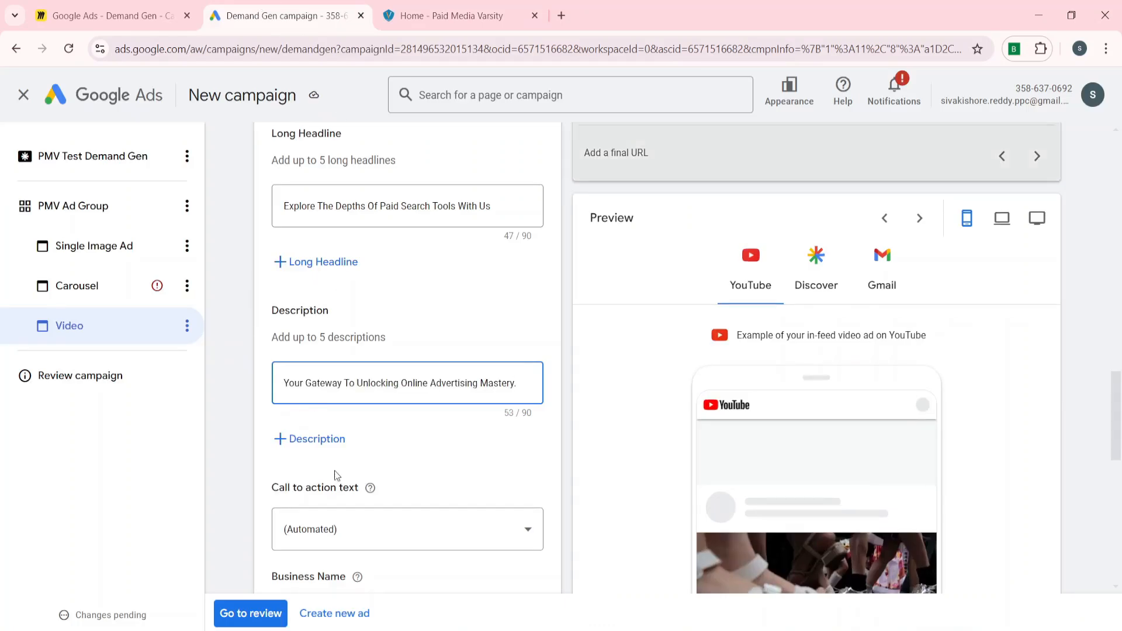
Set the video ad's call to action text to Learn more and its business name to Paid Media Varsity
{"action": "scroll", "coordinate": [336, 409], "scroll_direction": "down", "scroll_amount": 4}
{"action": "left_click", "coordinate": [329, 297]}
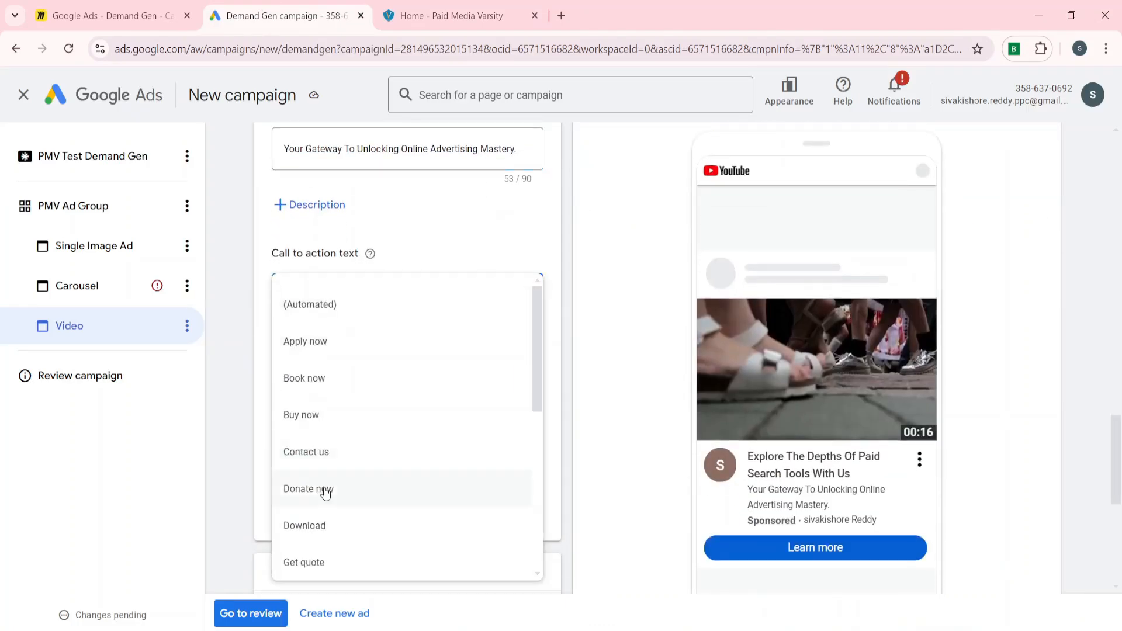
{"action": "scroll", "coordinate": [320, 543], "scroll_direction": "down", "scroll_amount": 2}
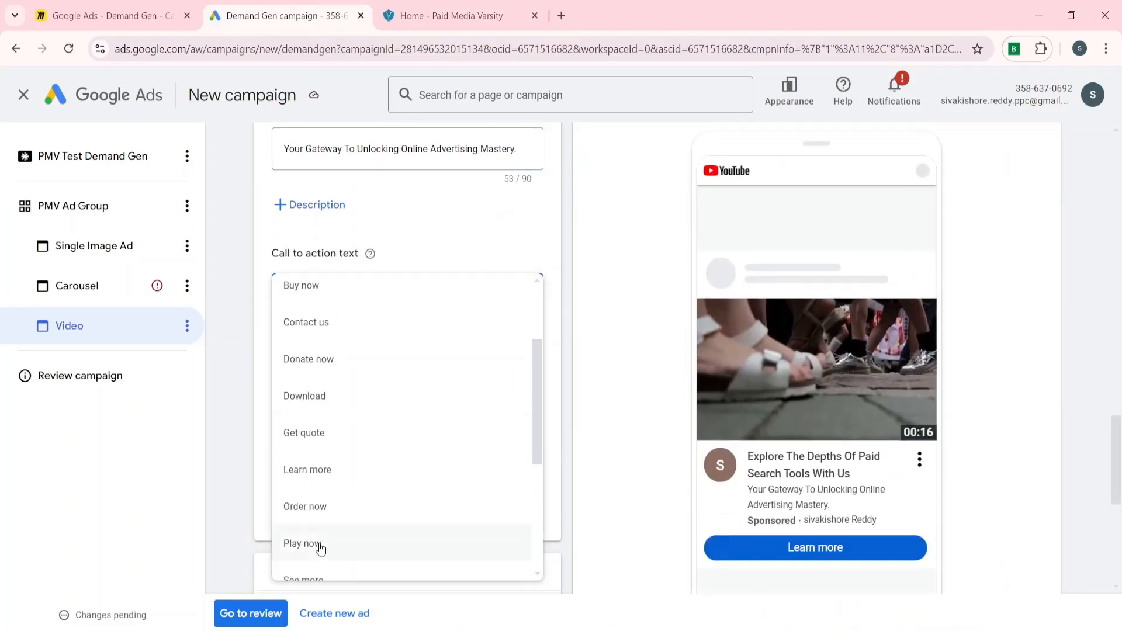
{"action": "left_click", "coordinate": [319, 471]}
{"action": "left_click", "coordinate": [337, 397]}
{"action": "type", "text": "P"}
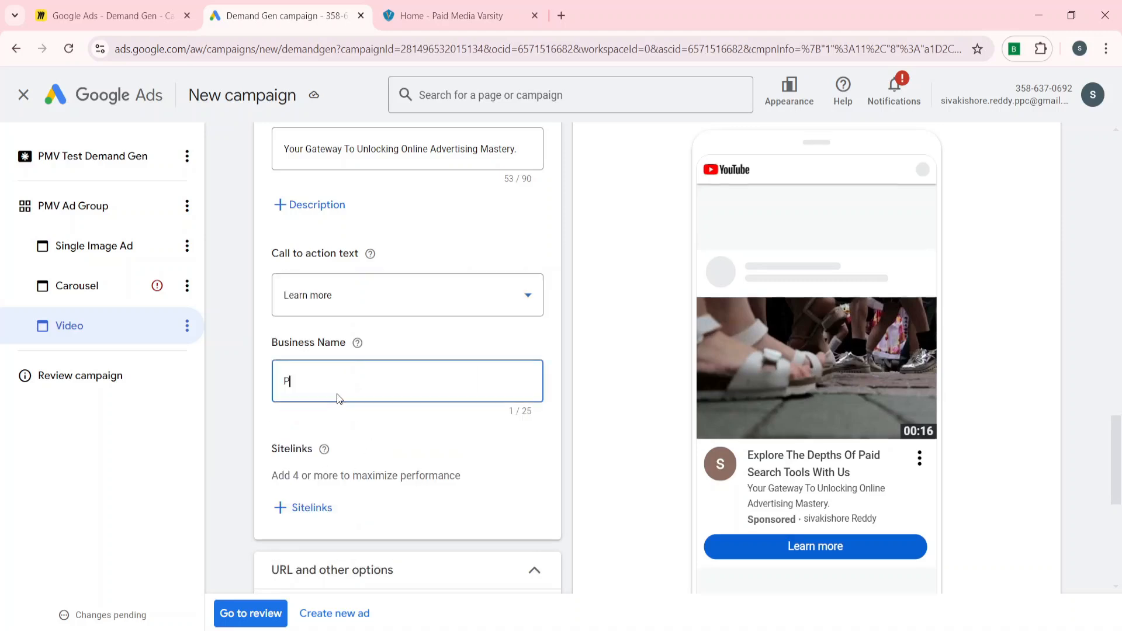
{"action": "type", "text": "aid Media Varsity"}
{"action": "scroll", "coordinate": [339, 399], "scroll_direction": "down", "scroll_amount": 5}
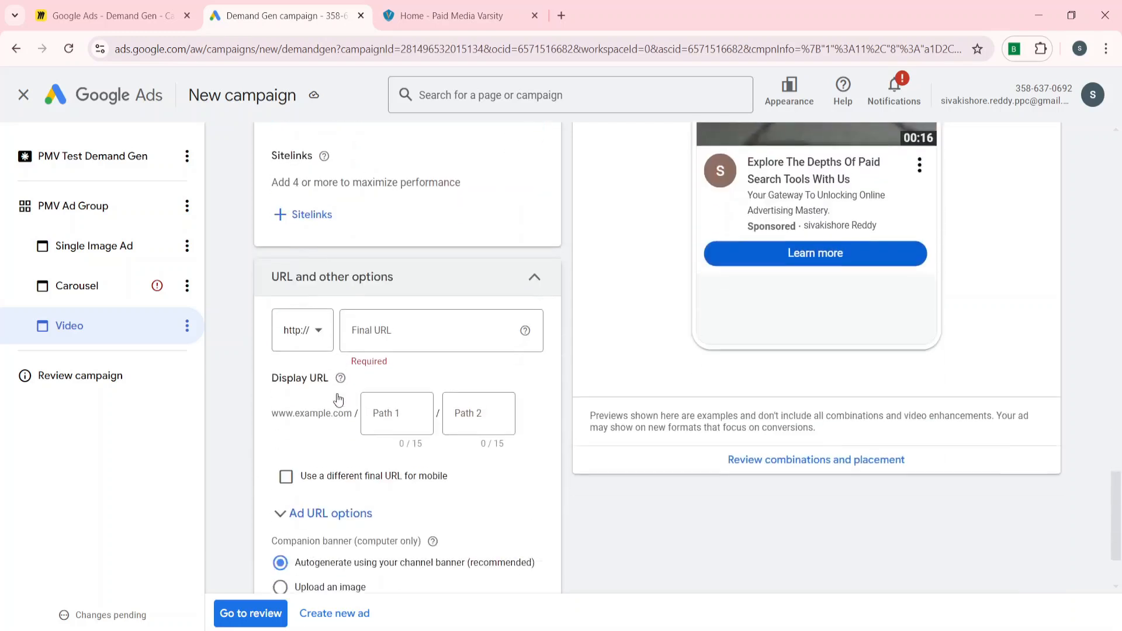
{"action": "left_click", "coordinate": [434, 23]}
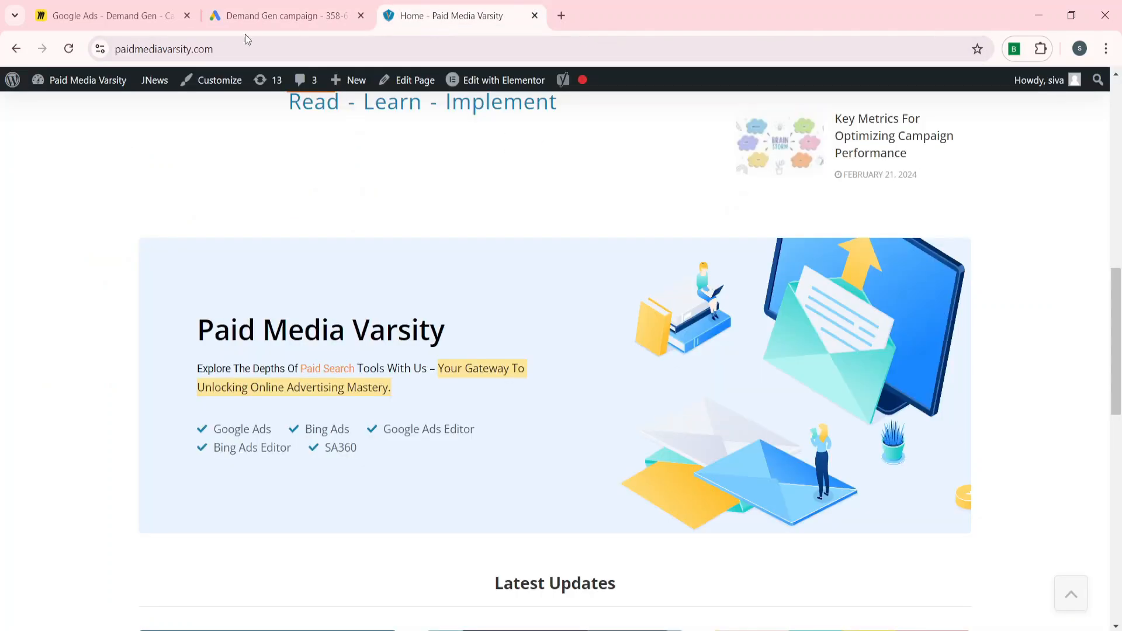
{"action": "left_click", "coordinate": [162, 50]}
{"action": "left_click", "coordinate": [281, 16]}
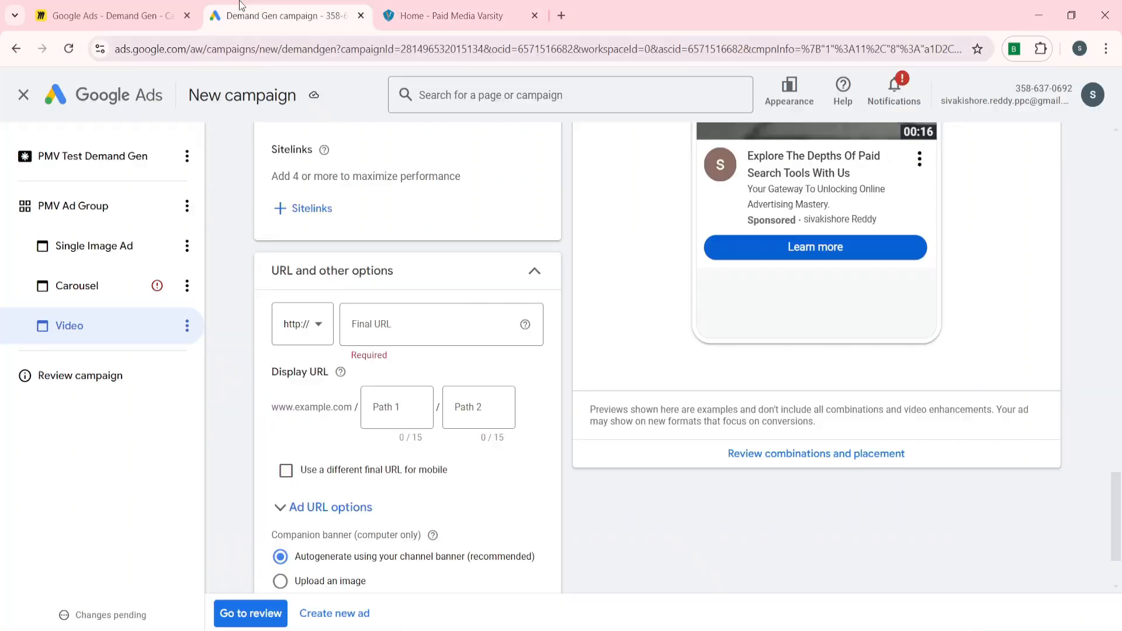
{"action": "left_click", "coordinate": [404, 319]}
{"action": "type", "text": "paidmediavarsity.com/"}
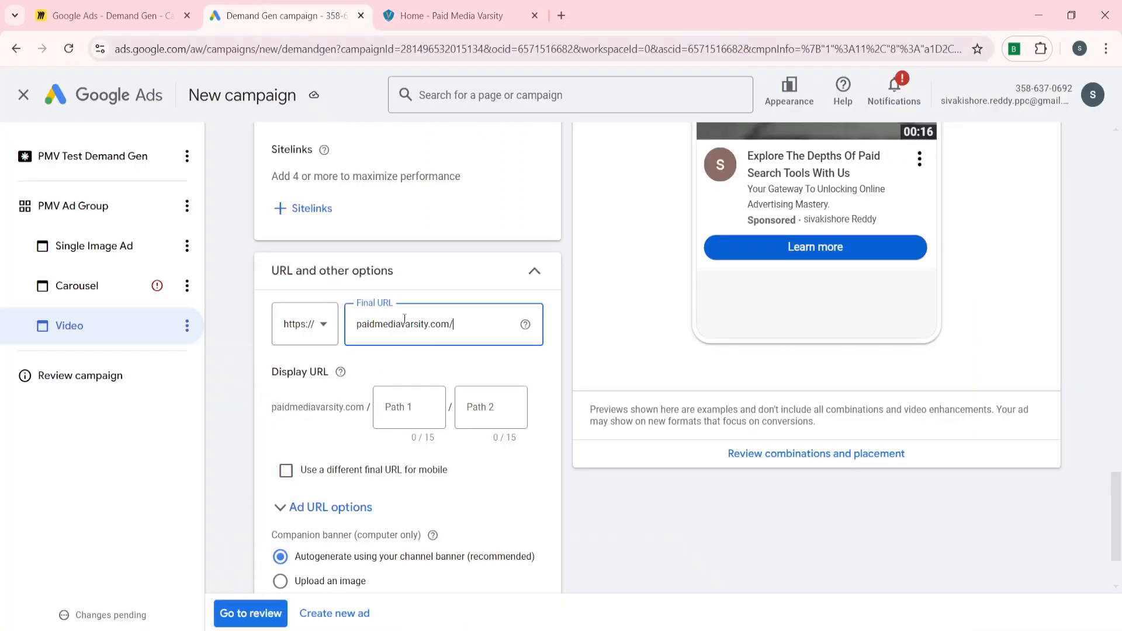
Check the image upload option for the companion banner, then restore autogeneration from the channel banner
{"action": "scroll", "coordinate": [327, 461], "scroll_direction": "down", "scroll_amount": 2}
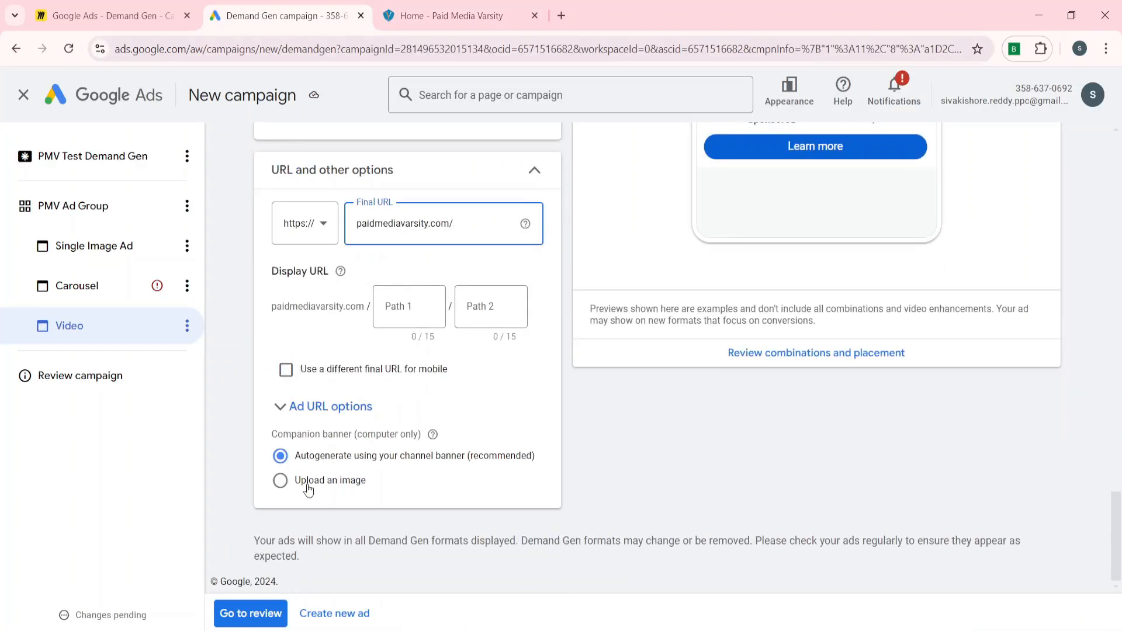
{"action": "scroll", "coordinate": [270, 339], "scroll_direction": "up", "scroll_amount": 2}
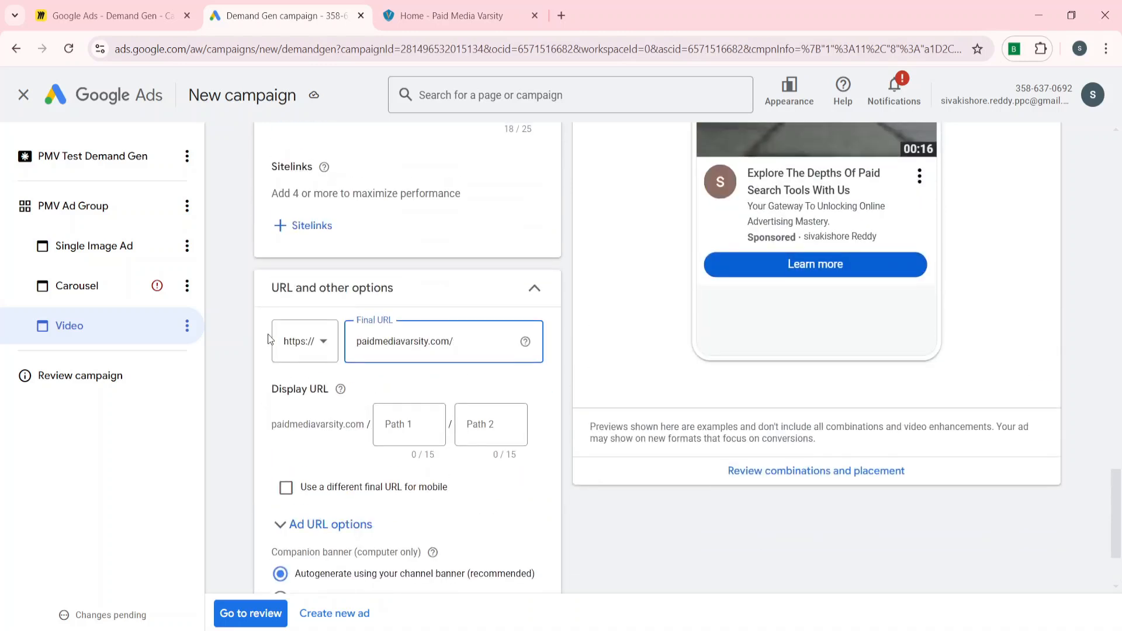
{"action": "scroll", "coordinate": [270, 339], "scroll_direction": "down", "scroll_amount": 2}
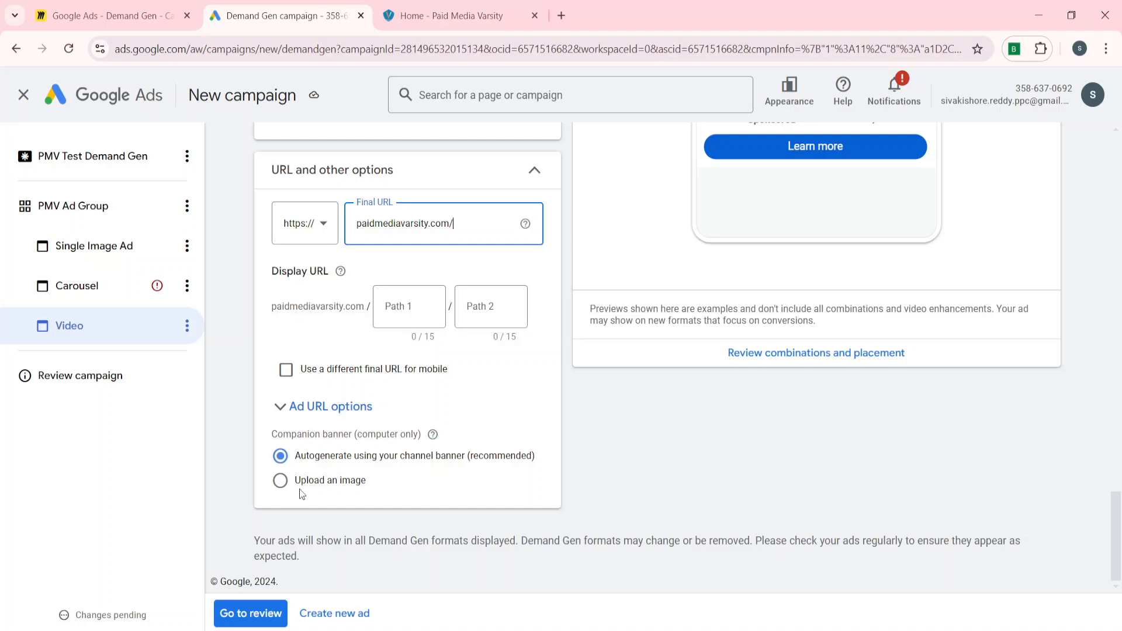
{"action": "left_click", "coordinate": [327, 484]}
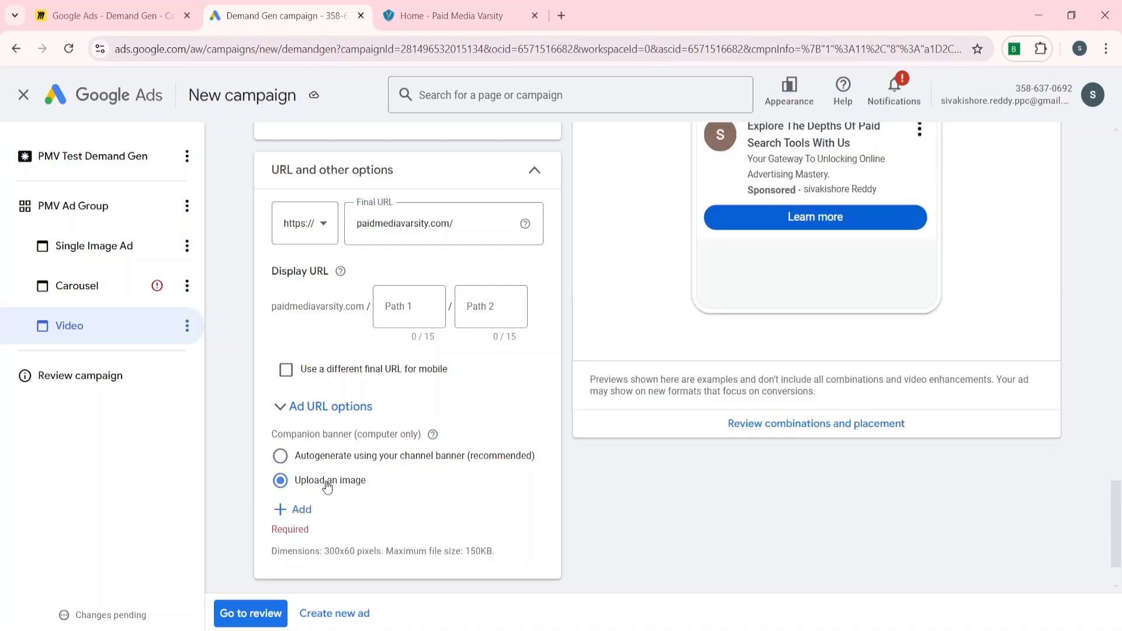
{"action": "left_click", "coordinate": [282, 459]}
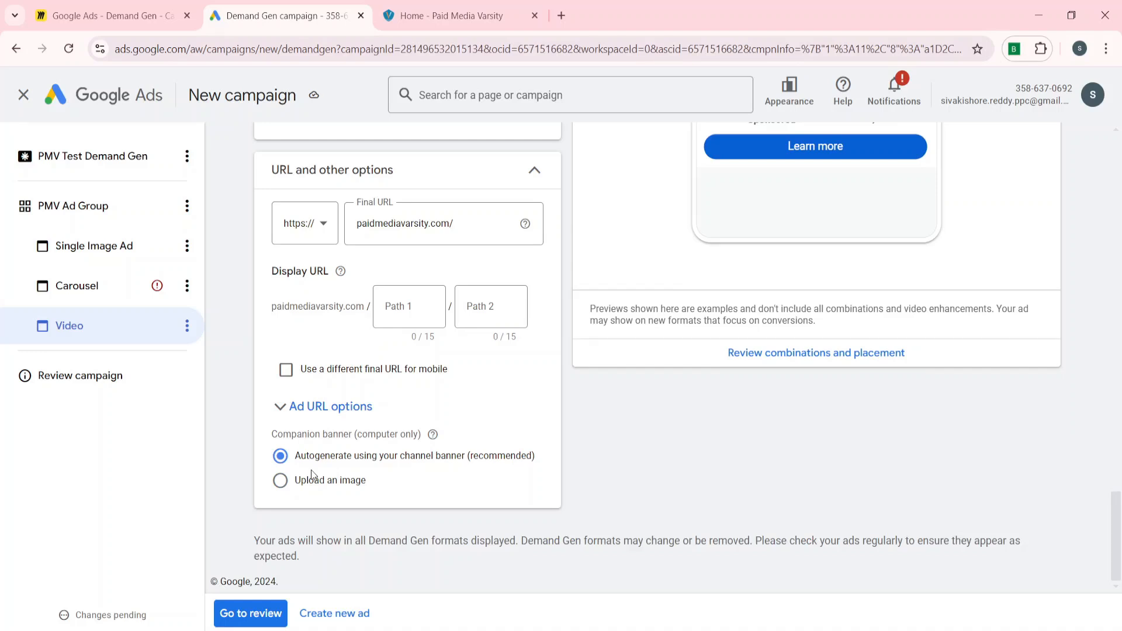
{"action": "scroll", "coordinate": [310, 470], "scroll_direction": "up", "scroll_amount": 4}
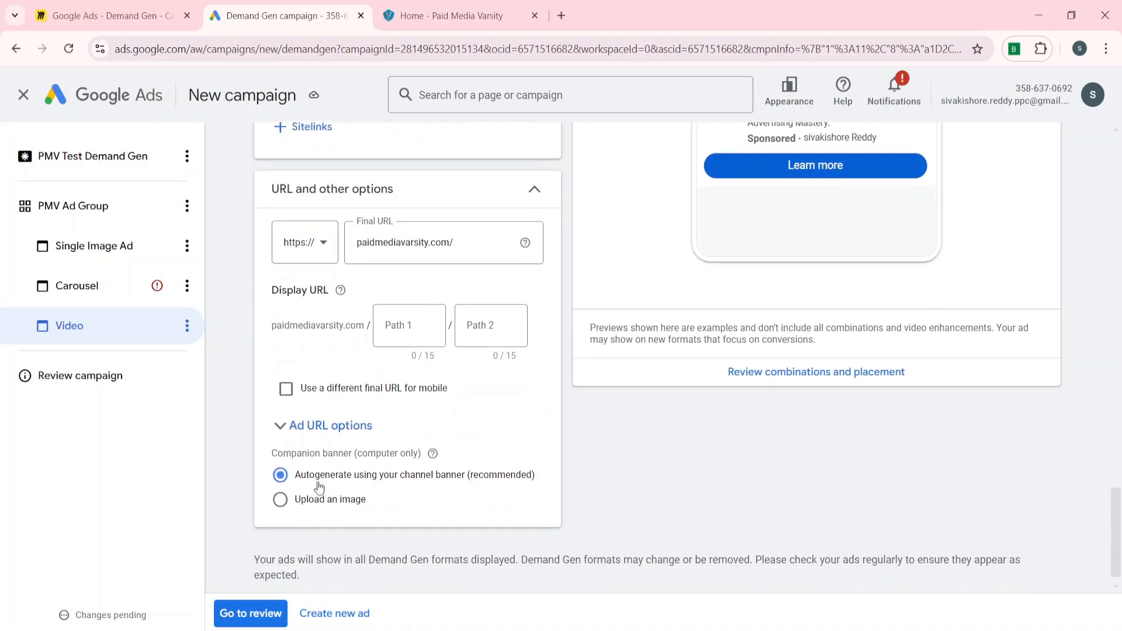
{"action": "scroll", "coordinate": [394, 474], "scroll_direction": "up", "scroll_amount": 7}
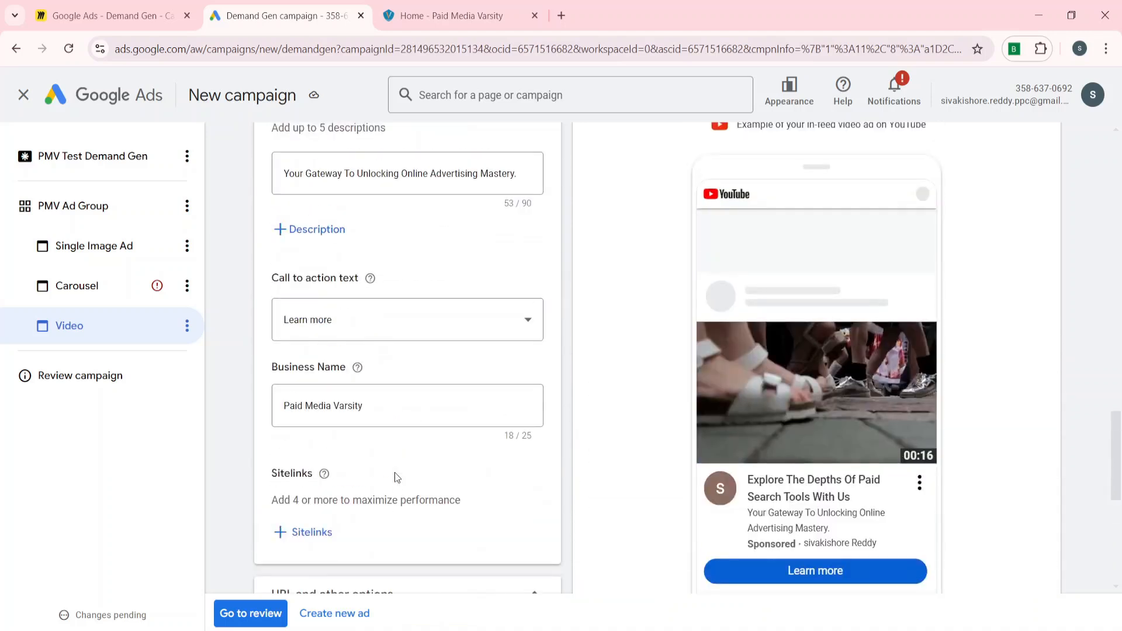
{"action": "scroll", "coordinate": [394, 472], "scroll_direction": "up", "scroll_amount": 14}
{"action": "scroll", "coordinate": [395, 472], "scroll_direction": "up", "scroll_amount": 5}
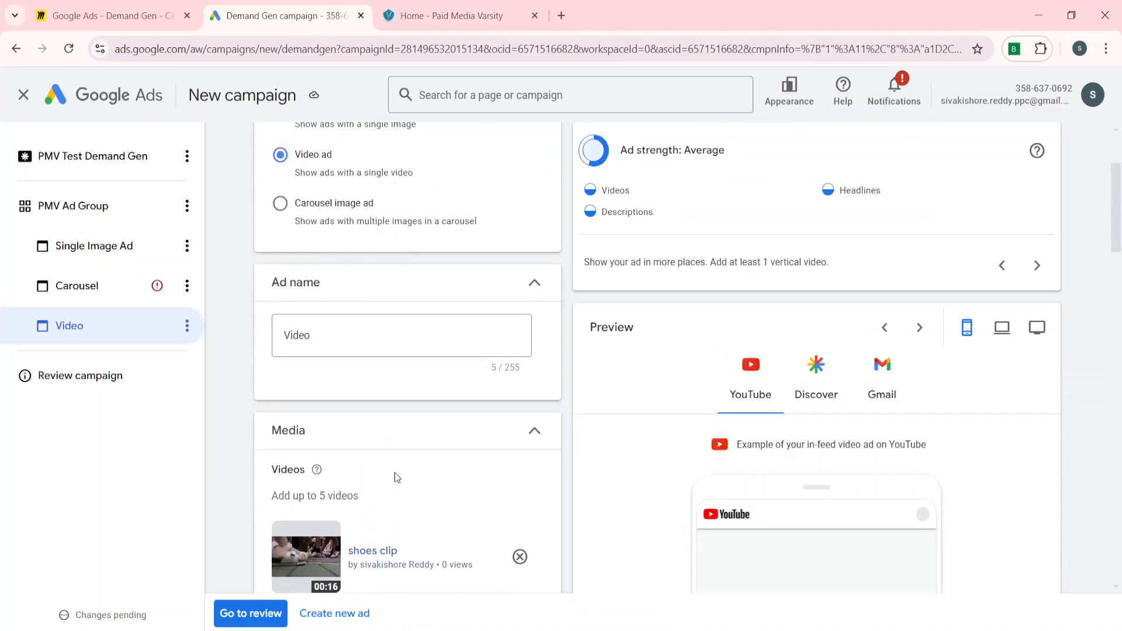
Copy the Paid Media Varsity site's address into the Carousel ad's final URL
{"action": "left_click", "coordinate": [89, 285]}
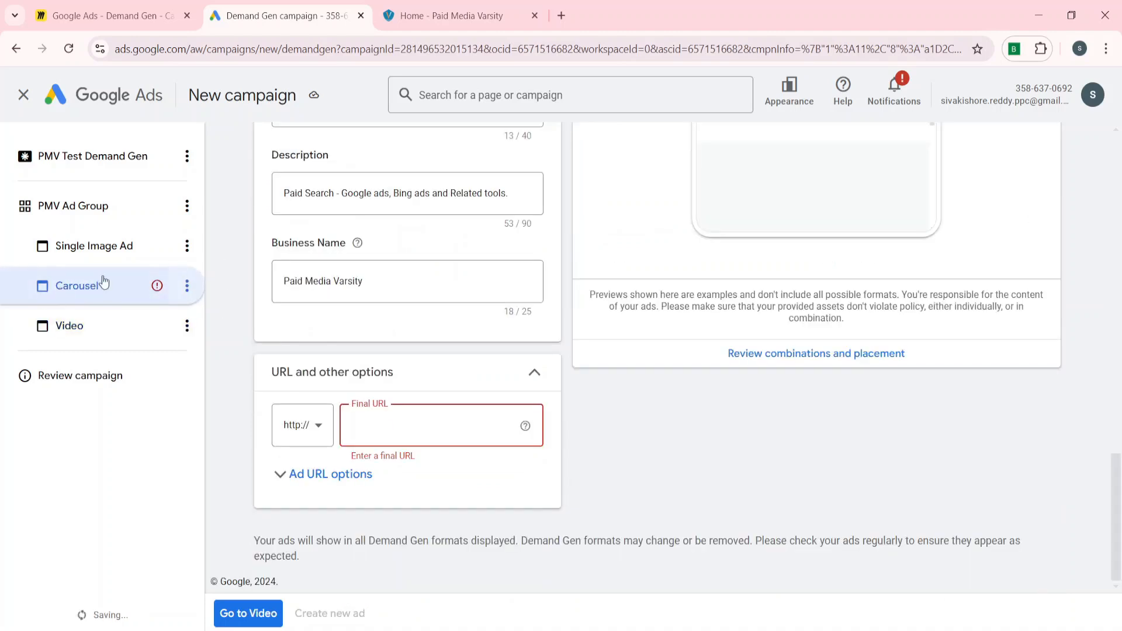
{"action": "left_click", "coordinate": [497, 26]}
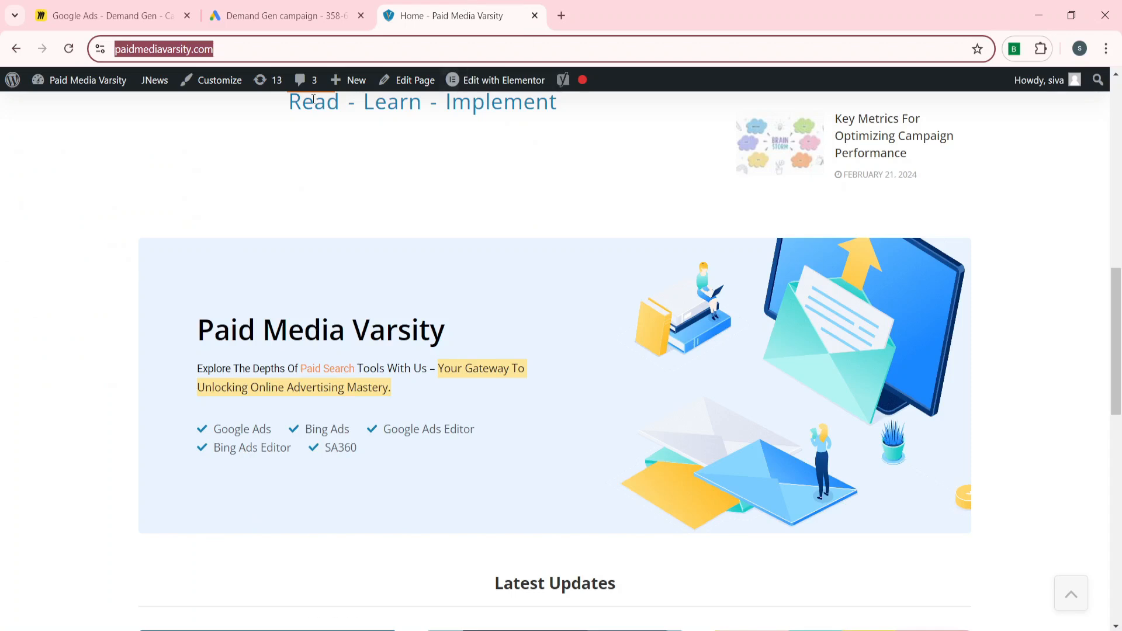
{"action": "left_click", "coordinate": [288, 13]}
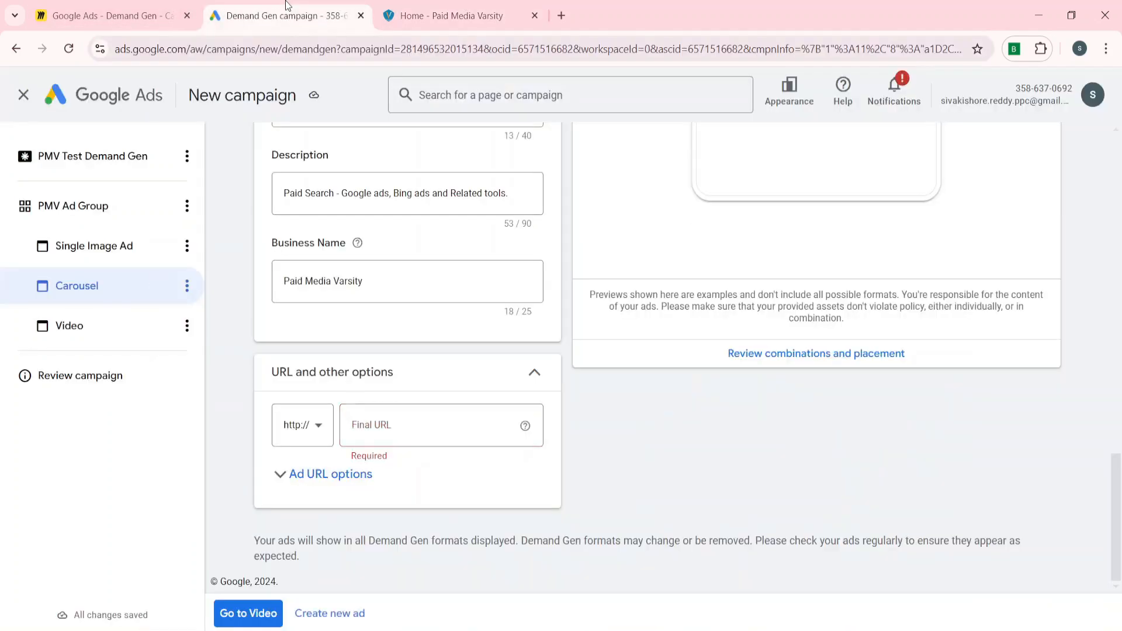
{"action": "left_click", "coordinate": [385, 425]}
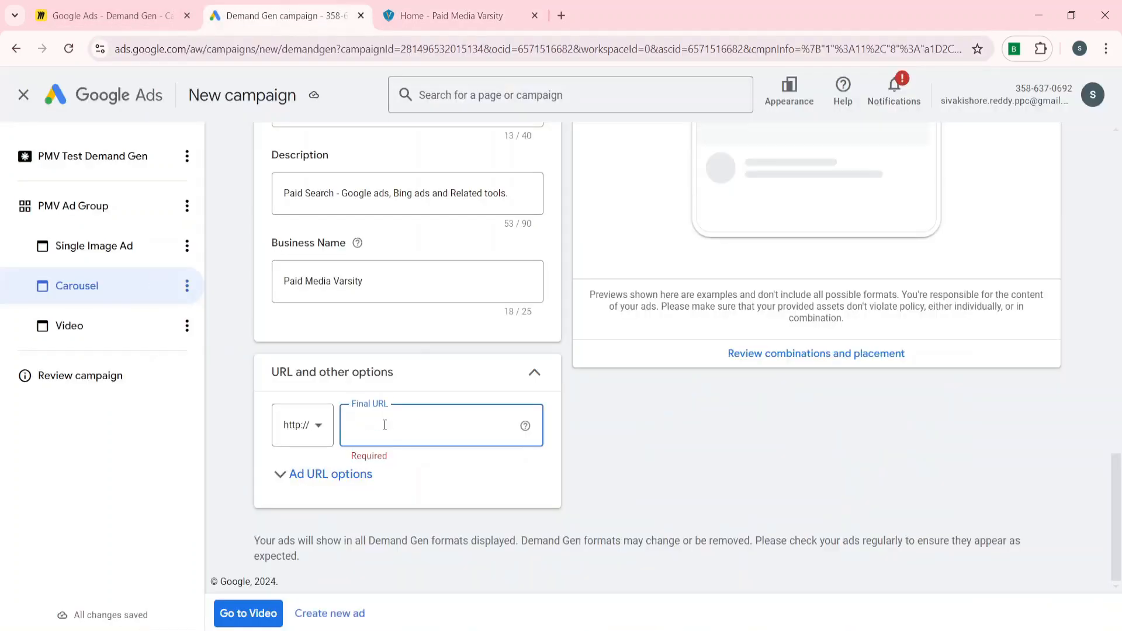
{"action": "key", "text": "ctrl+v"}
{"action": "left_click", "coordinate": [655, 447]}
{"action": "scroll", "coordinate": [655, 447], "scroll_direction": "up", "scroll_amount": 5}
{"action": "scroll", "coordinate": [655, 450], "scroll_direction": "up", "scroll_amount": 10}
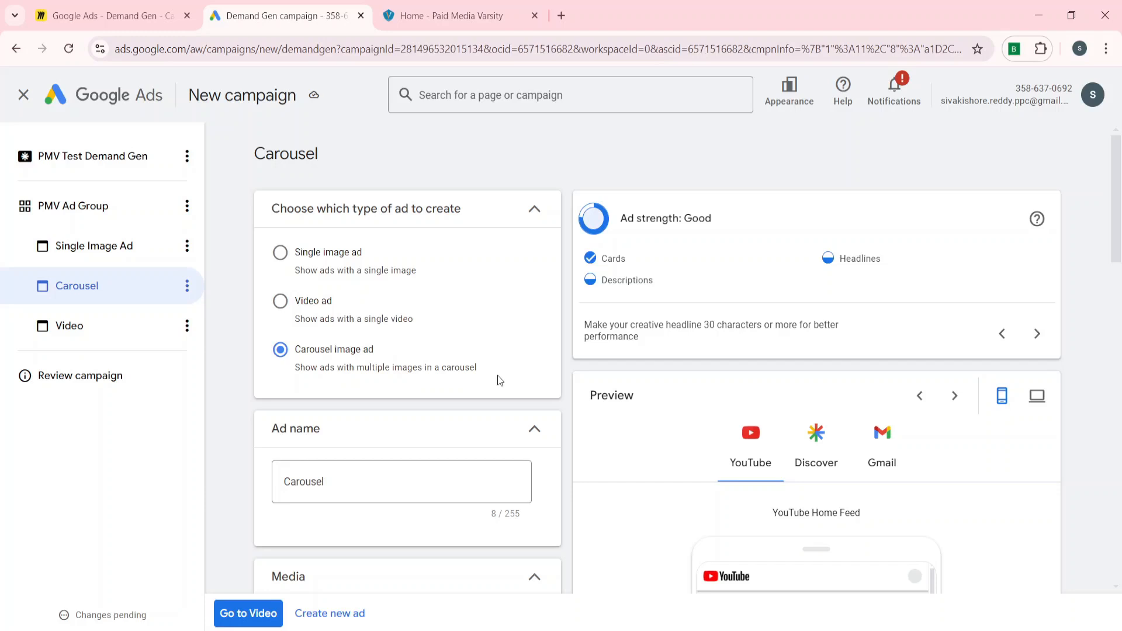
{"action": "scroll", "coordinate": [273, 482], "scroll_direction": "down", "scroll_amount": 10}
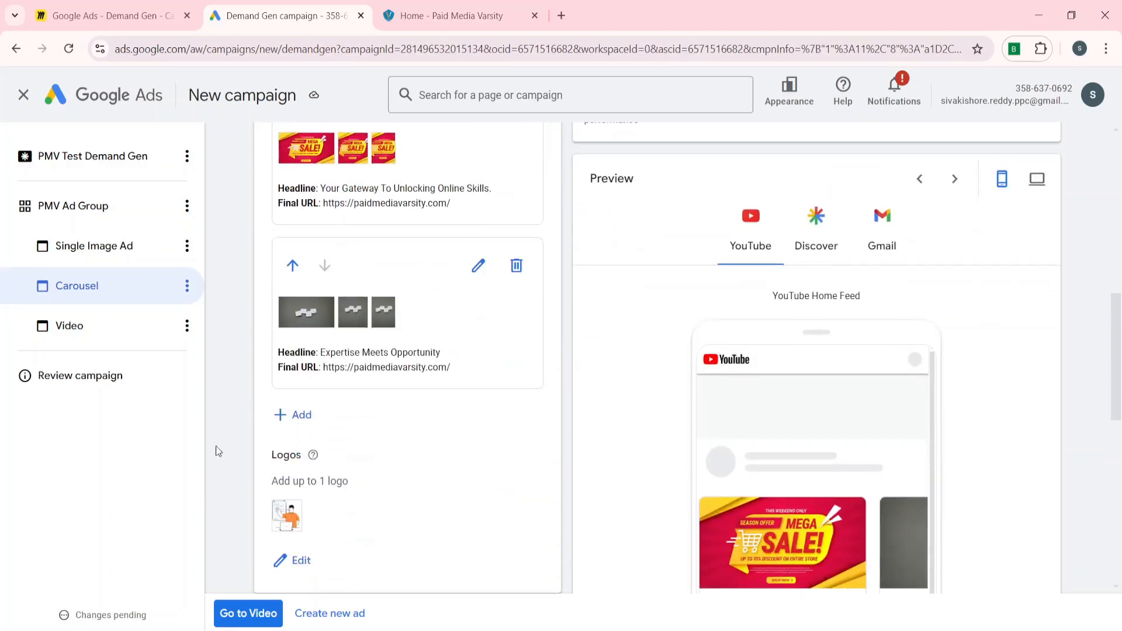
Review the PMV Test Demand Gen campaign's summary with its additional details and publish the campaign
{"action": "left_click", "coordinate": [71, 388]}
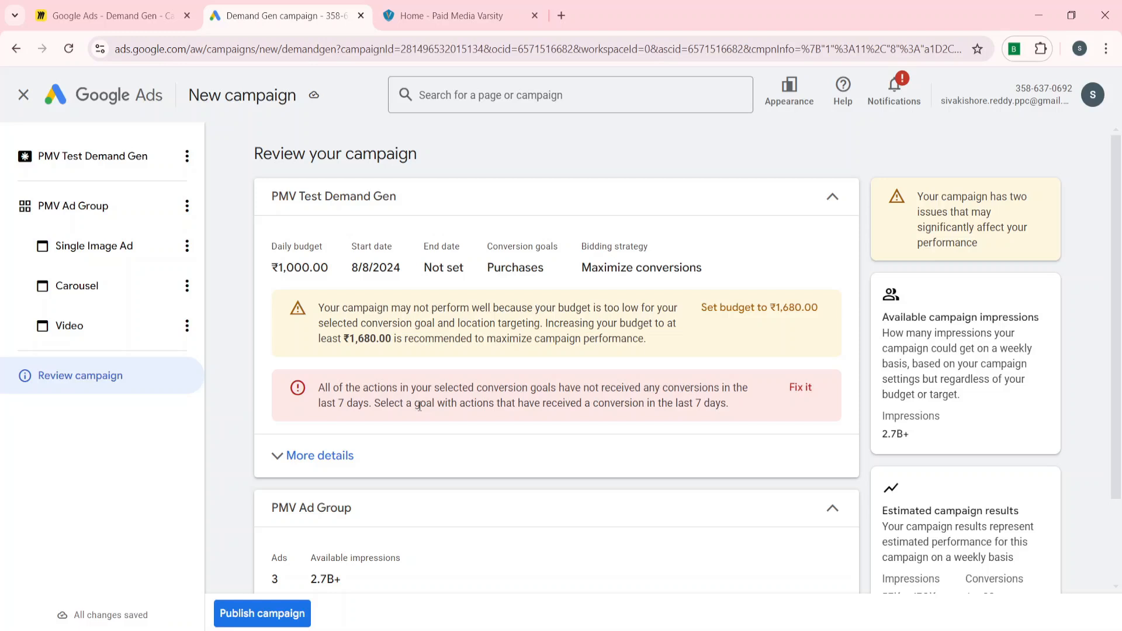
{"action": "left_click", "coordinate": [281, 470]}
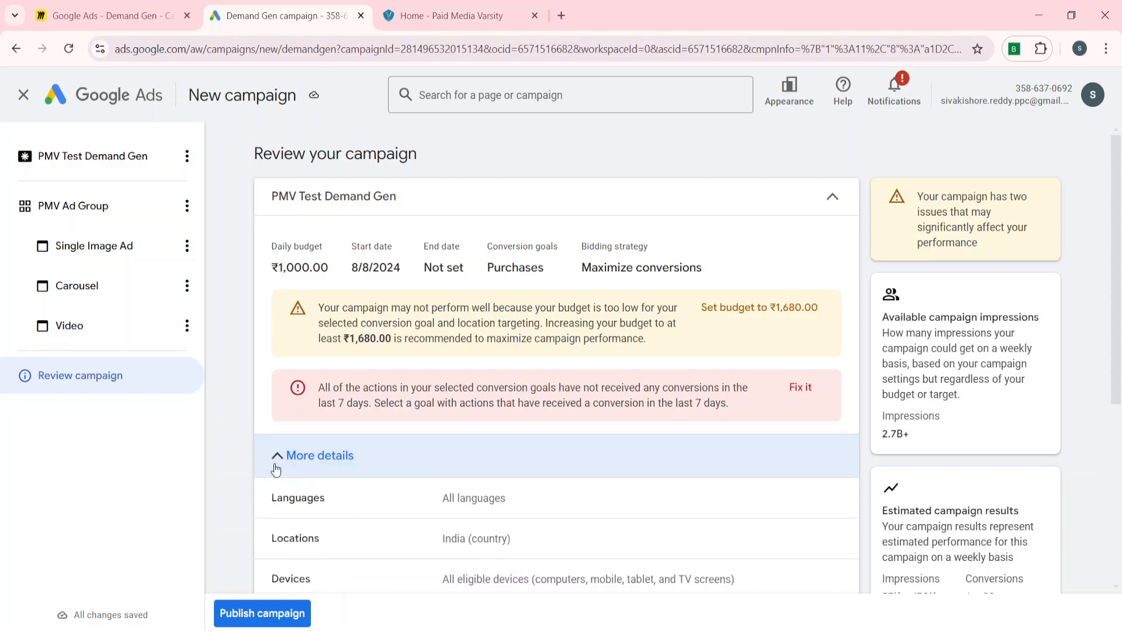
{"action": "scroll", "coordinate": [276, 471], "scroll_direction": "down", "scroll_amount": 5}
{"action": "left_click", "coordinate": [250, 612]}
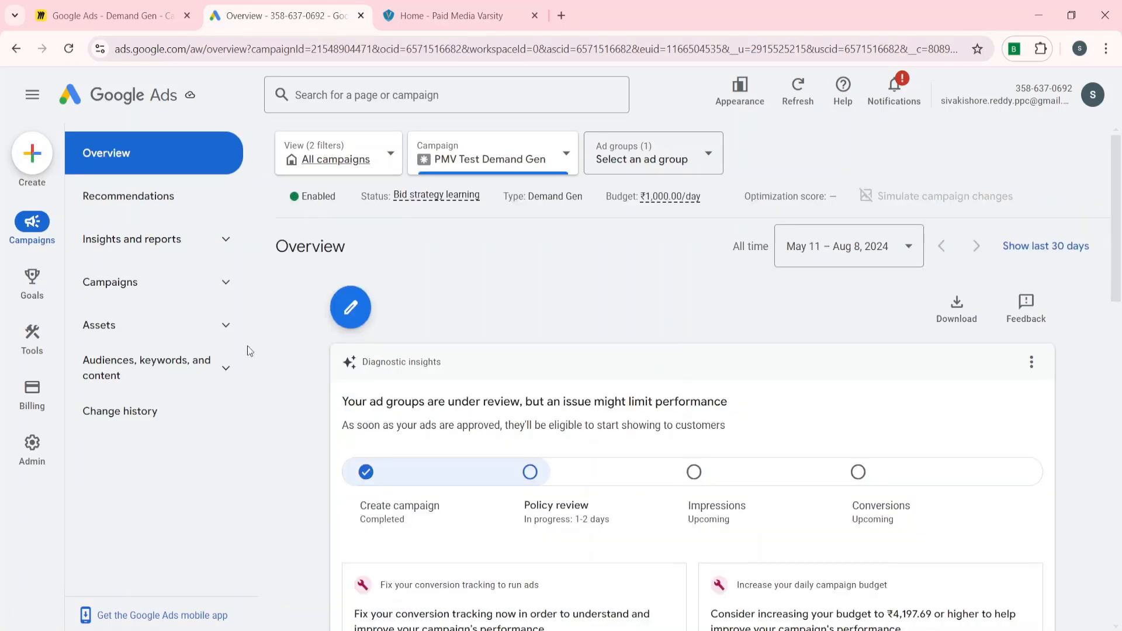
Start a new Demand Gen campaign from the campaigns list, created without a goal's guidance
{"action": "left_click", "coordinate": [155, 283]}
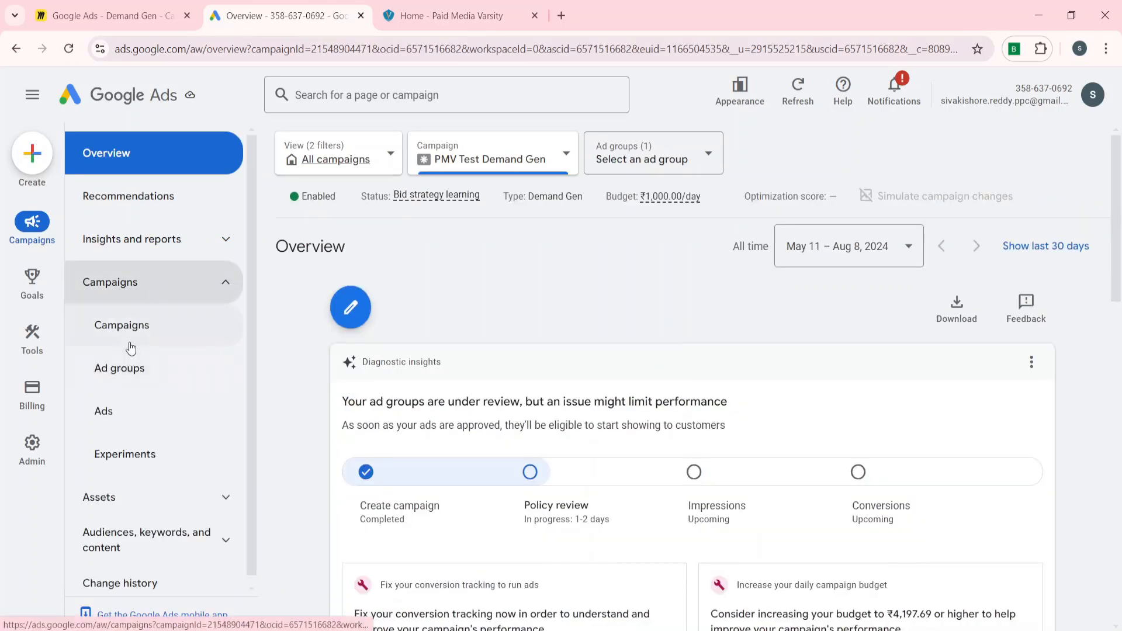
{"action": "left_click", "coordinate": [131, 349]}
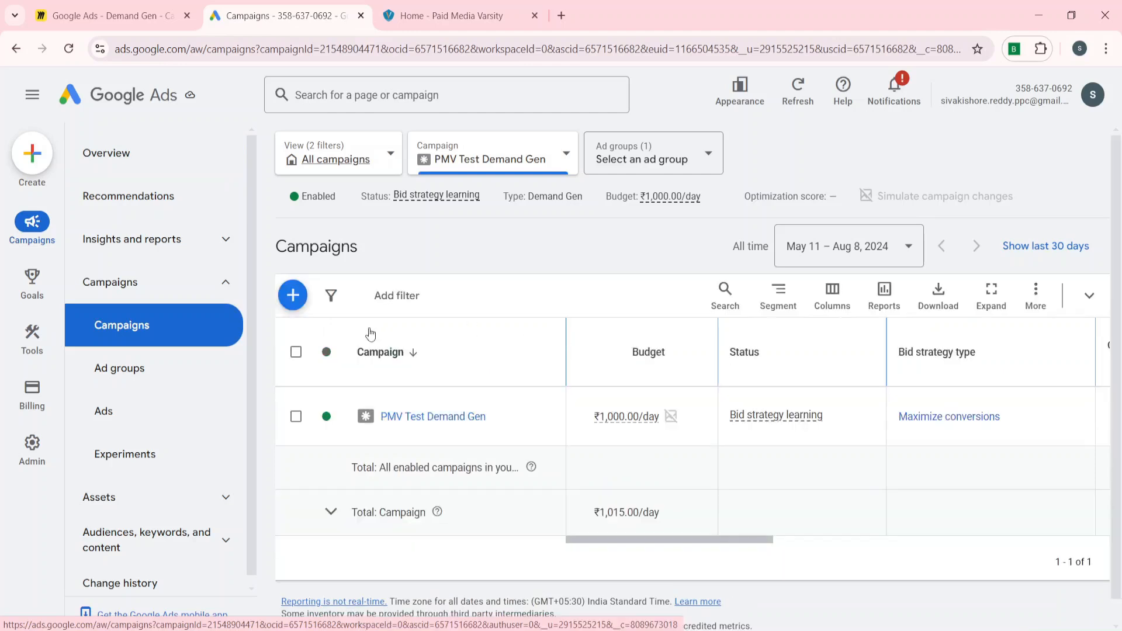
{"action": "left_click", "coordinate": [291, 297]}
{"action": "left_click", "coordinate": [416, 320]}
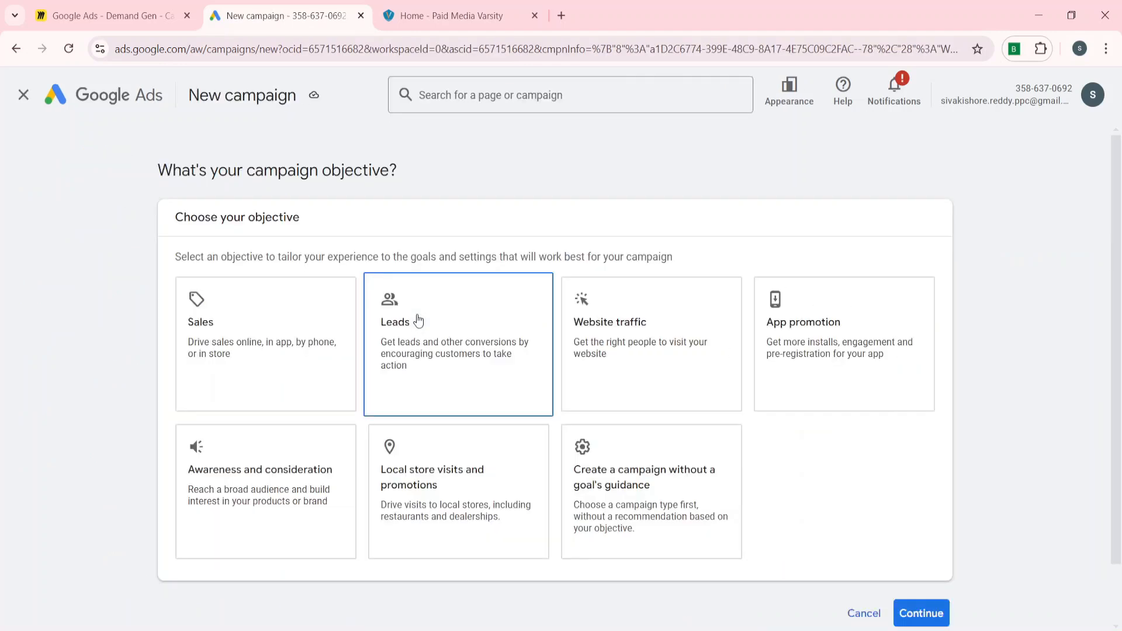
{"action": "left_click", "coordinate": [586, 466]}
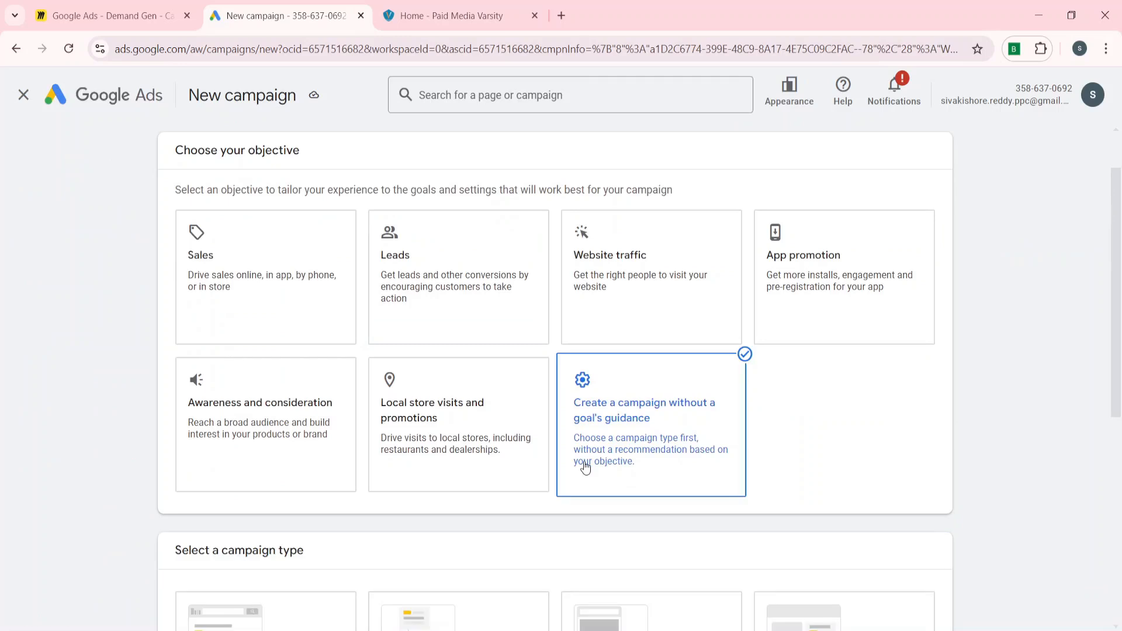
{"action": "left_click", "coordinate": [586, 465]}
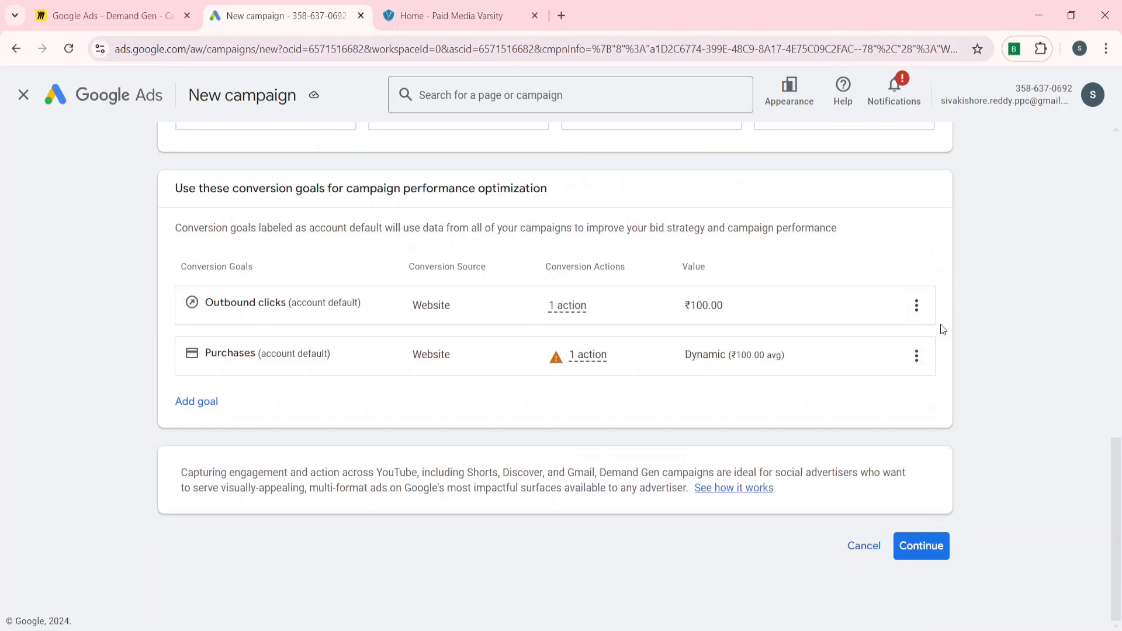
Remove the Outbound clicks conversion goal from the new campaign and continue to its settings
{"action": "left_click", "coordinate": [909, 315]}
{"action": "left_click", "coordinate": [980, 315]}
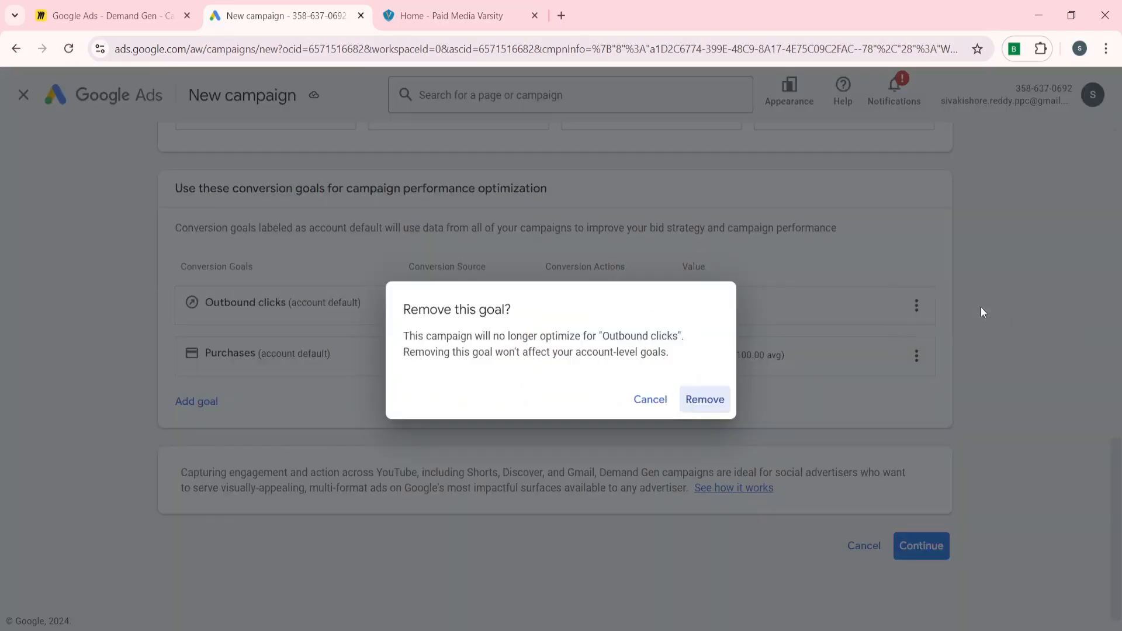
{"action": "left_click", "coordinate": [706, 409]}
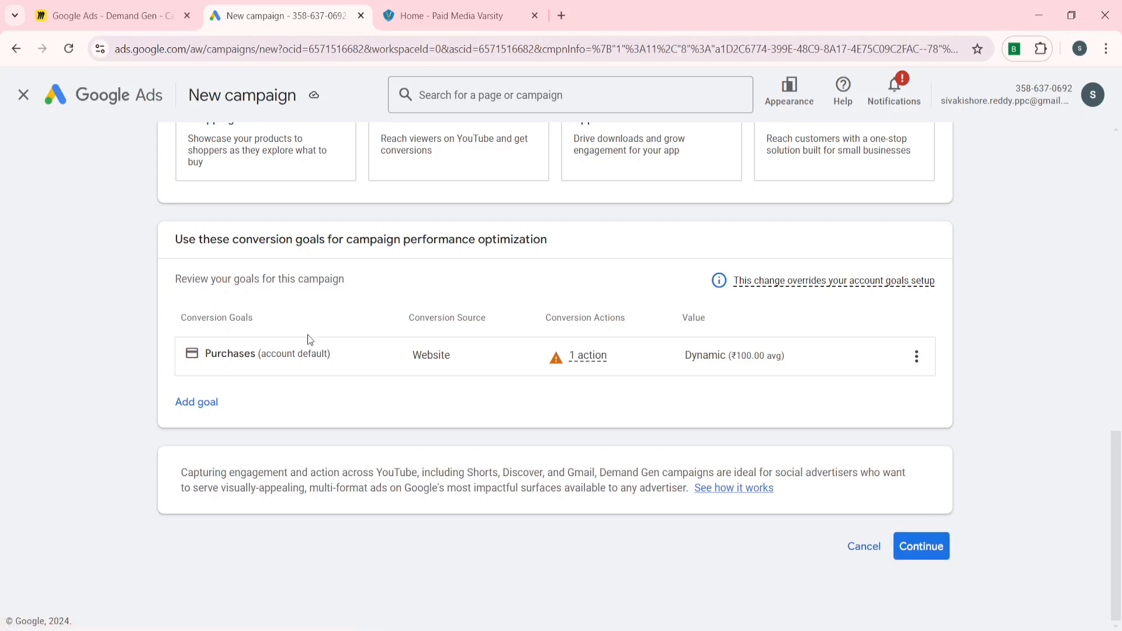
{"action": "left_click", "coordinate": [932, 547]}
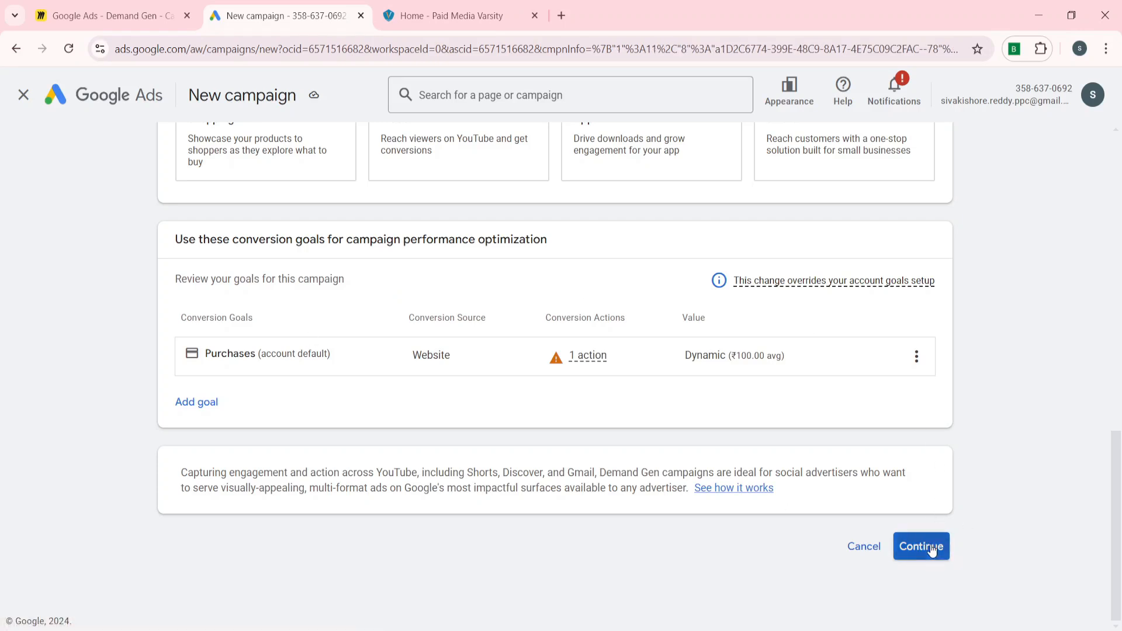
{"action": "left_click", "coordinate": [741, 523]}
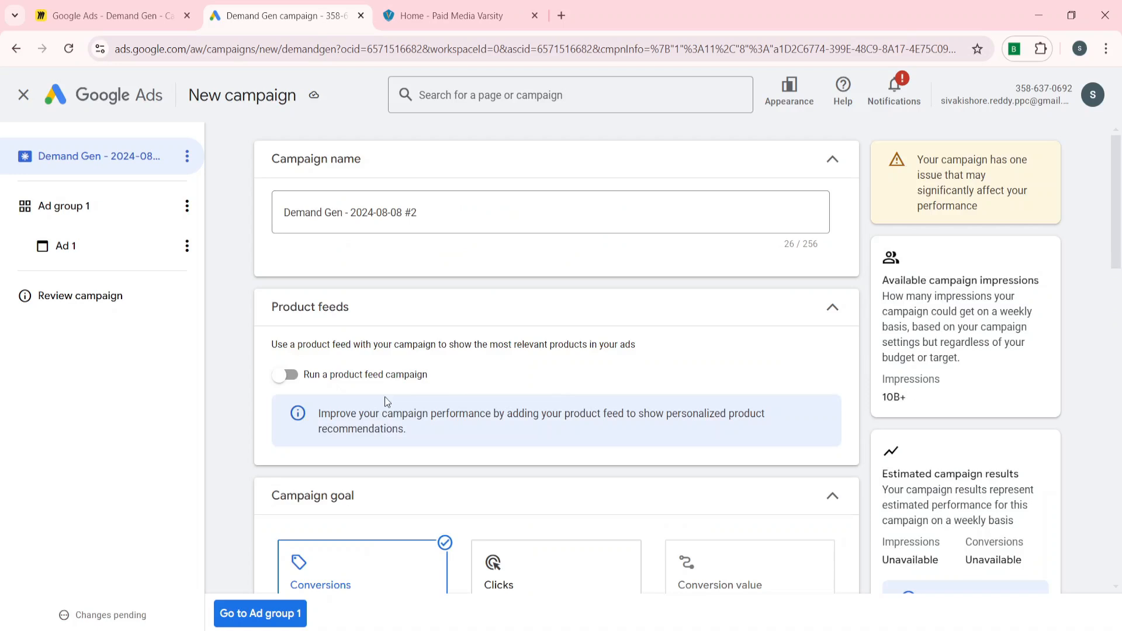
Rename the campaign as Demand Gen - Product feed
{"action": "left_click", "coordinate": [428, 219]}
{"action": "key", "text": "BackSpace"}
{"action": "key", "text": "BackSpace"}
{"action": "key", "text": "BackSpace"}
{"action": "key", "text": "BackSpace"}
{"action": "key", "text": "BackSpace"}
{"action": "key", "text": "BackSpace"}
{"action": "key", "text": "BackSpace"}
{"action": "key", "text": "BackSpace"}
{"action": "key", "text": "BackSpace"}
{"action": "key", "text": "BackSpace"}
{"action": "key", "text": "BackSpace"}
{"action": "key", "text": "BackSpace"}
{"action": "key", "text": "BackSpace"}
{"action": "type", "text": "Product feed"}
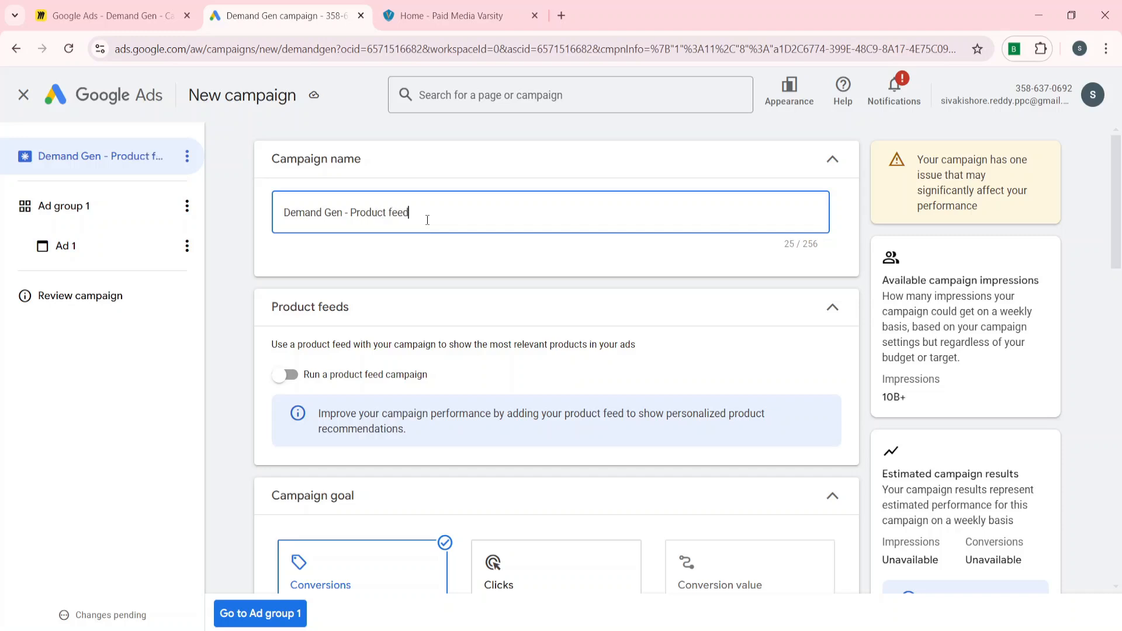
Enable running a product feed campaign and select the Digistorepros account as the feed source
{"action": "left_click", "coordinate": [287, 375]}
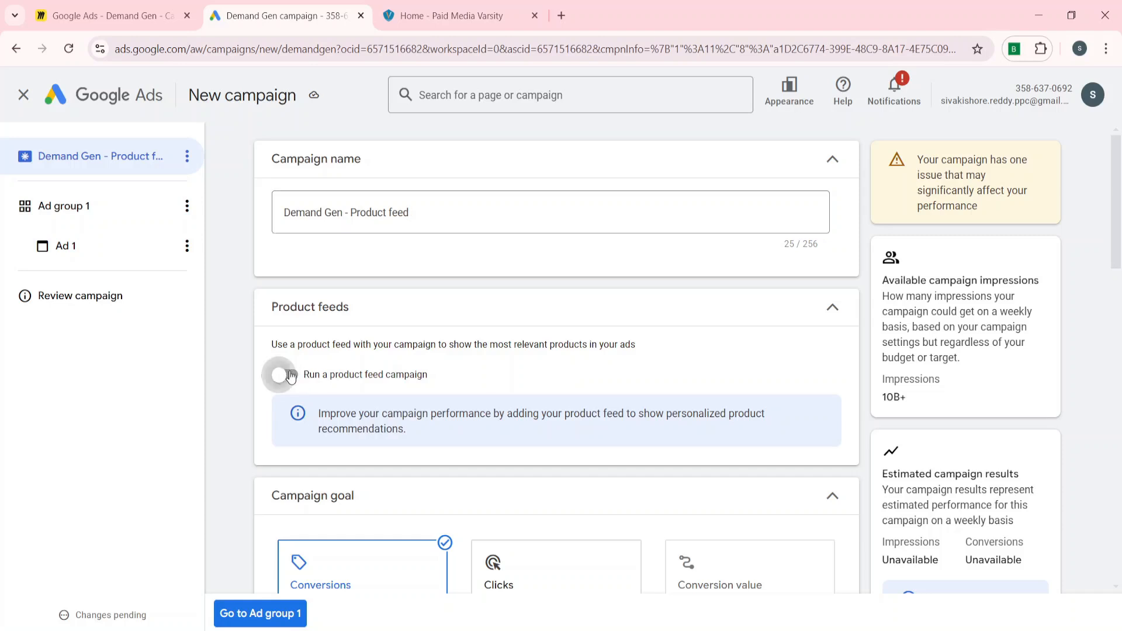
{"action": "scroll", "coordinate": [250, 438], "scroll_direction": "down", "scroll_amount": 2}
{"action": "left_click", "coordinate": [375, 331]}
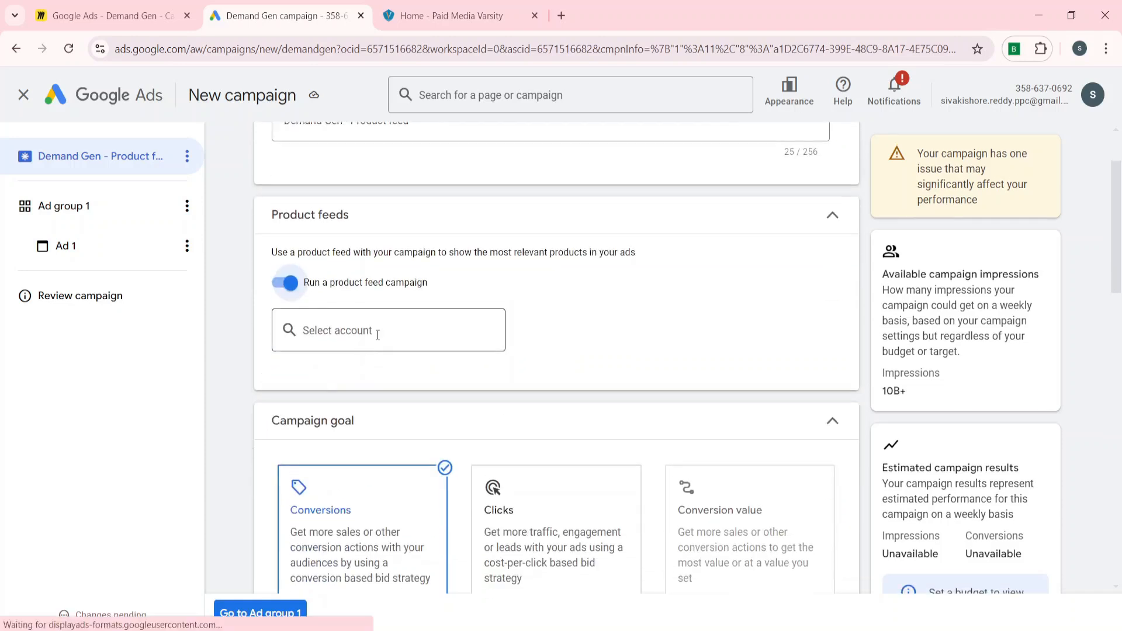
{"action": "left_click", "coordinate": [349, 393]}
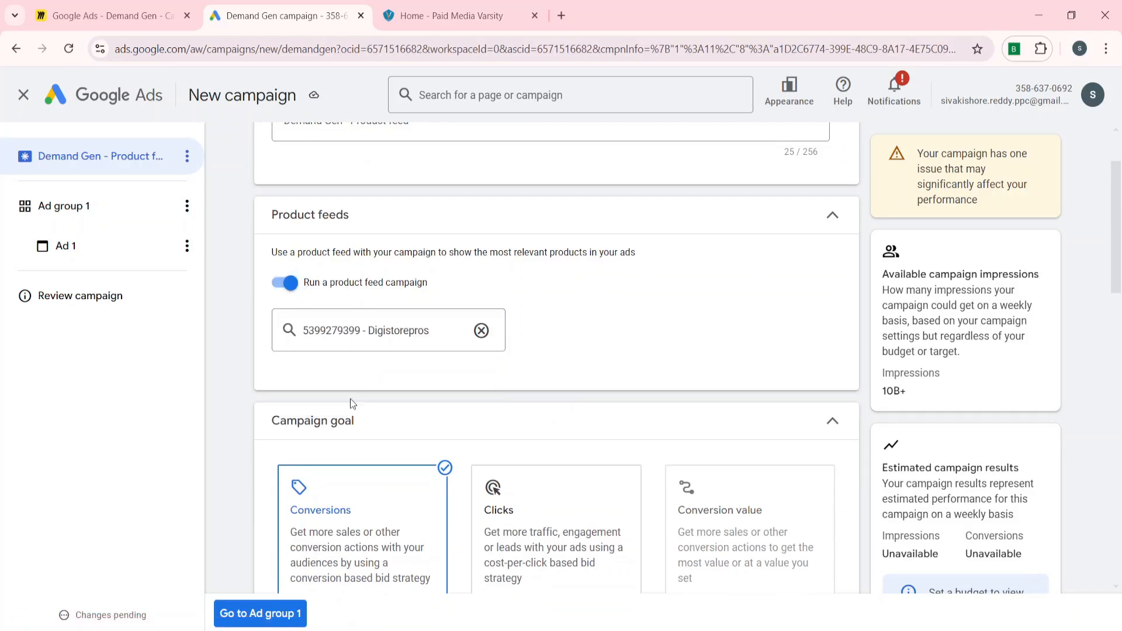
Go to Ad group 1 and set its product groups to specific products chosen by category
{"action": "scroll", "coordinate": [239, 450], "scroll_direction": "down", "scroll_amount": 4}
{"action": "scroll", "coordinate": [251, 484], "scroll_direction": "down", "scroll_amount": 9}
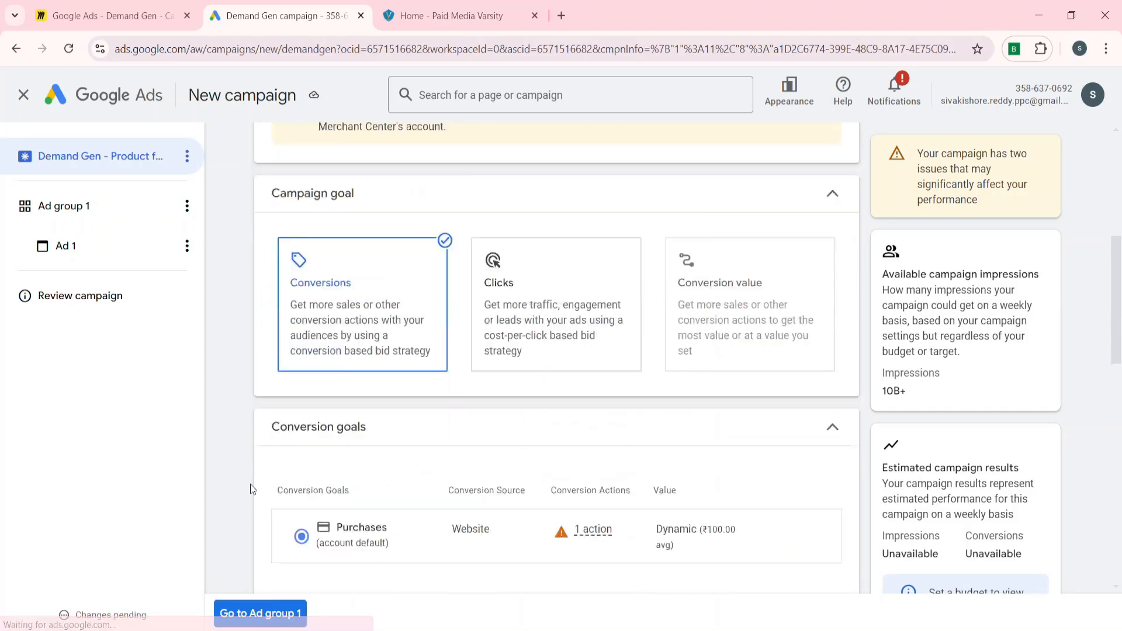
{"action": "scroll", "coordinate": [250, 484], "scroll_direction": "down", "scroll_amount": 6}
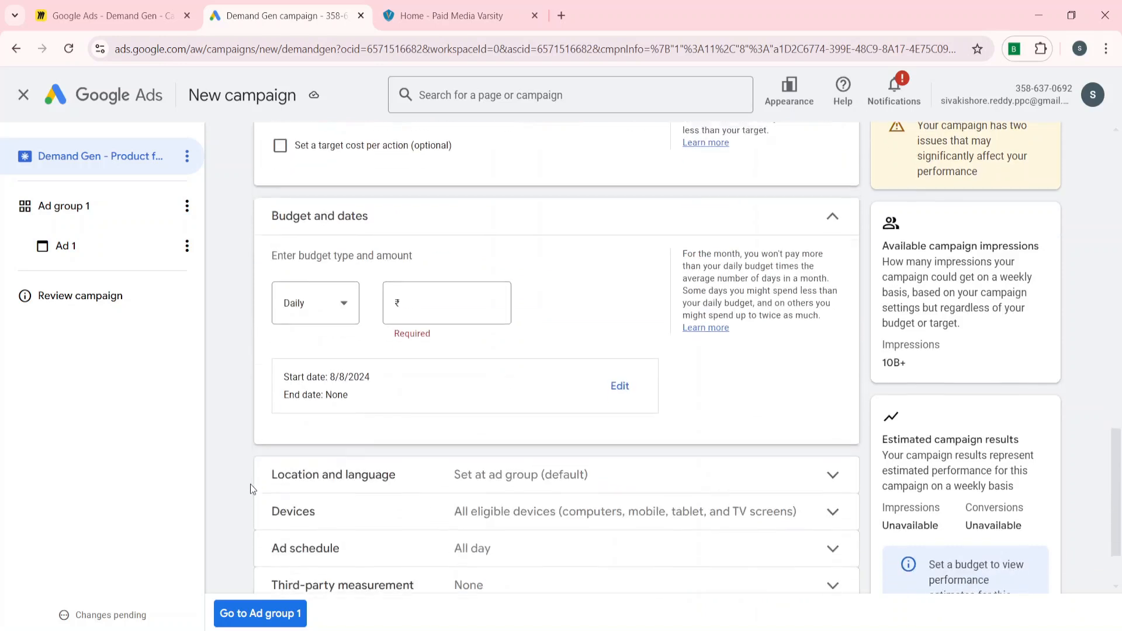
{"action": "left_click", "coordinate": [258, 618]}
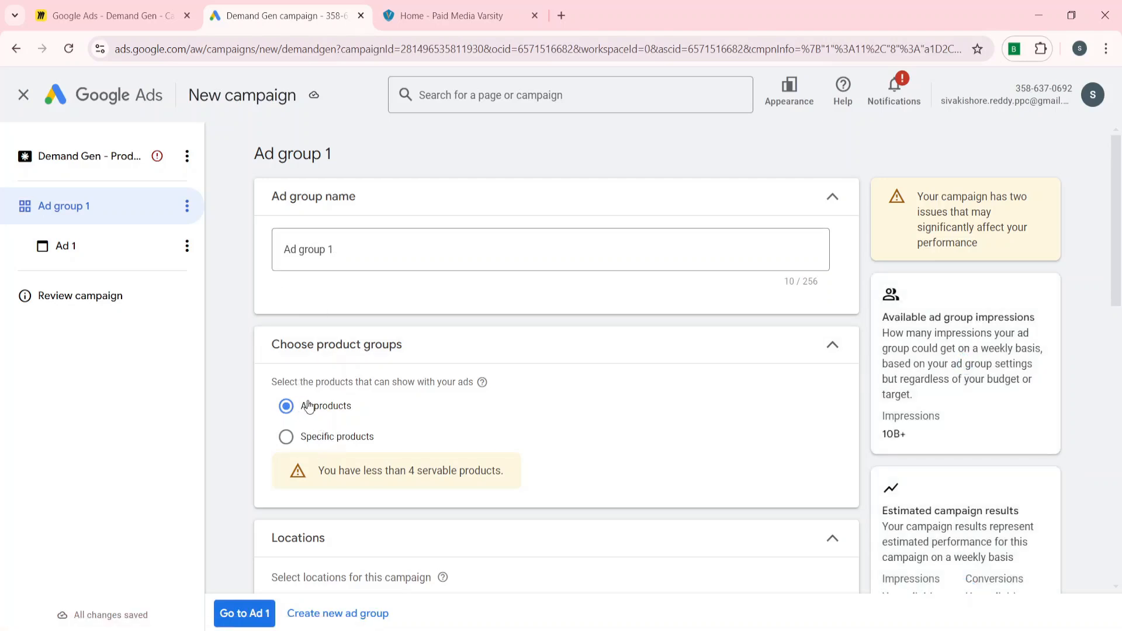
{"action": "left_click", "coordinate": [299, 445]}
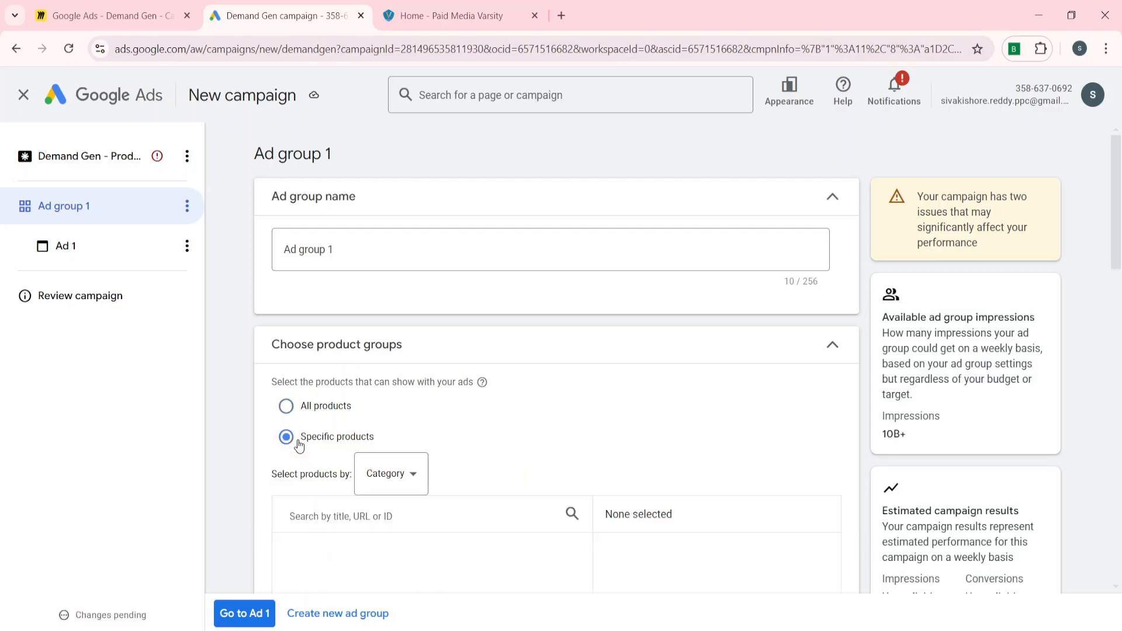
{"action": "scroll", "coordinate": [296, 447], "scroll_direction": "down", "scroll_amount": 3}
{"action": "left_click", "coordinate": [376, 316]}
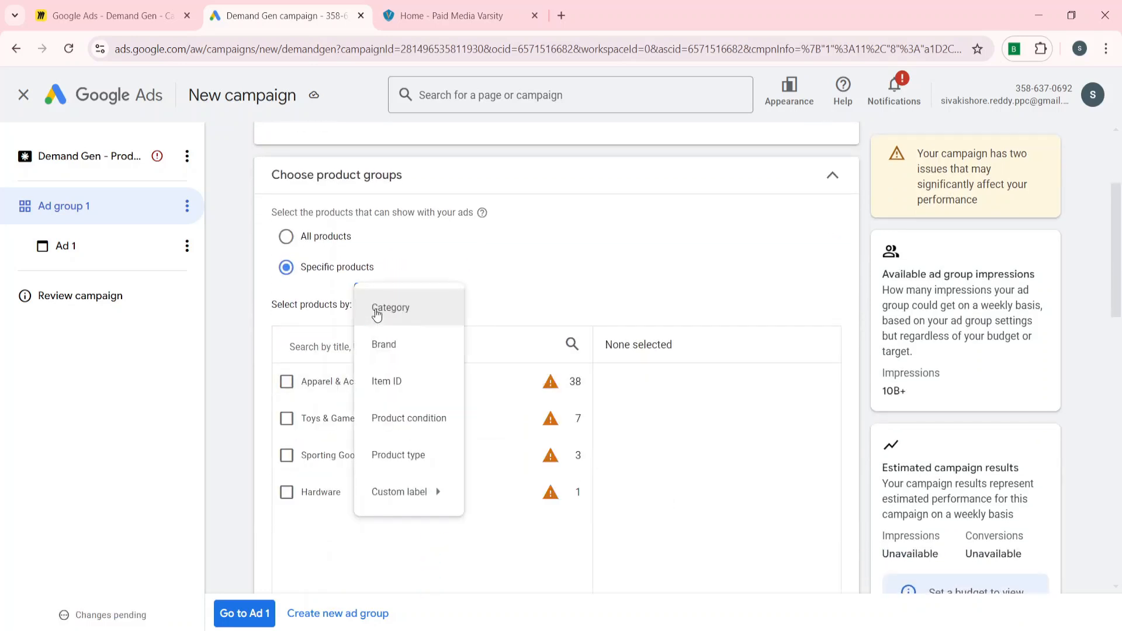
{"action": "left_click", "coordinate": [237, 436]}
{"action": "scroll", "coordinate": [237, 436], "scroll_direction": "down", "scroll_amount": 3}
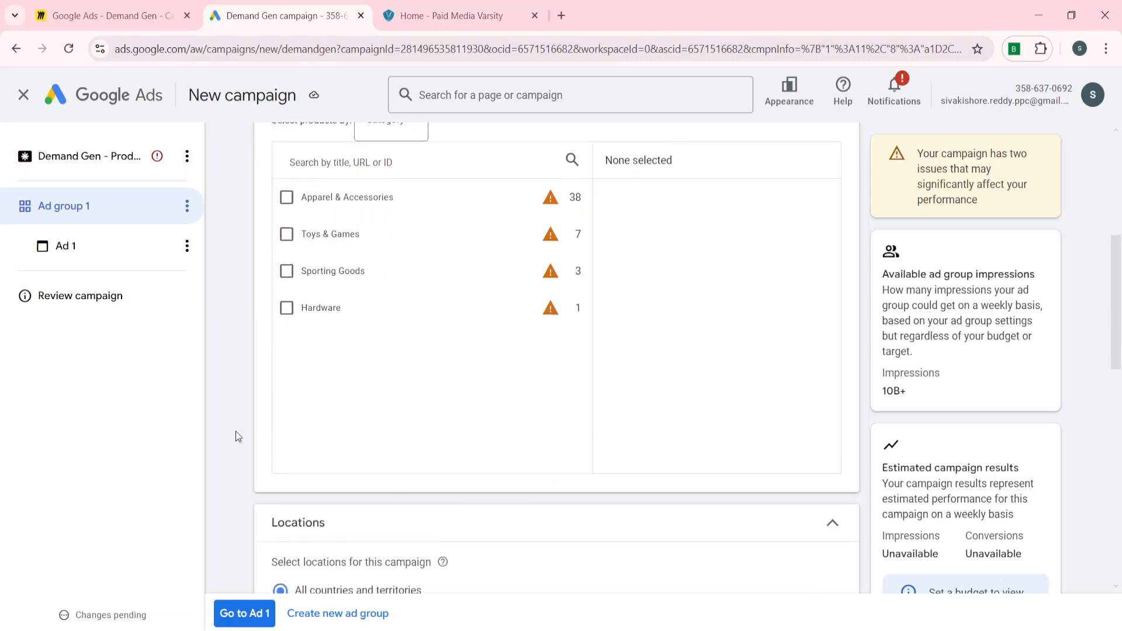
Try adding the Apparel & Accessories category to the ad group's products, and remove it from the selection
{"action": "left_click", "coordinate": [557, 201]}
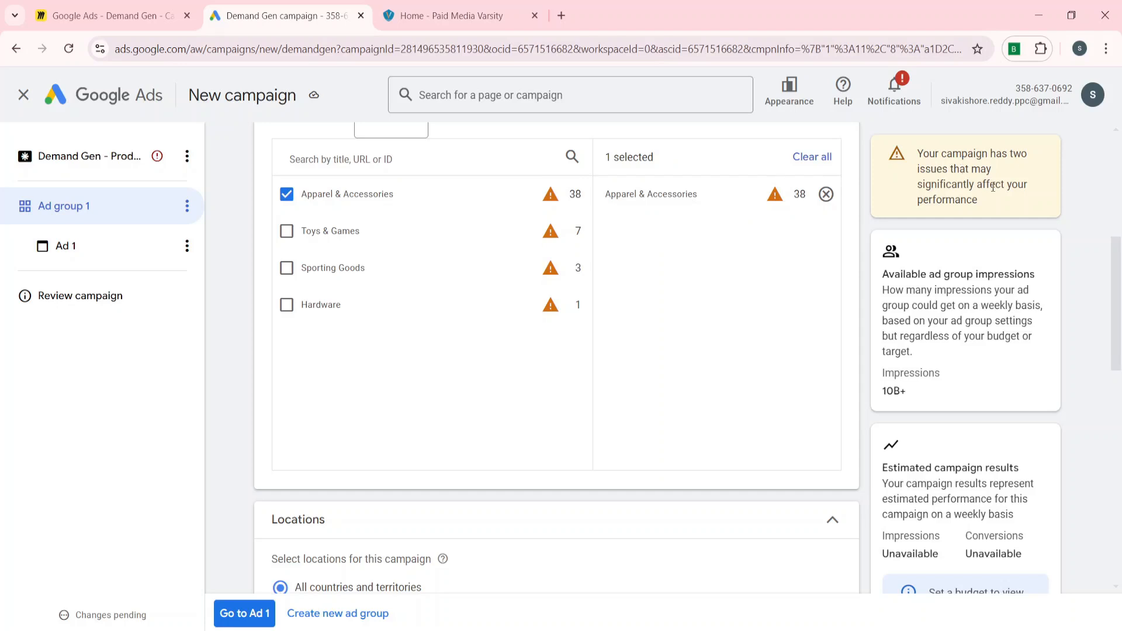
{"action": "scroll", "coordinate": [555, 298], "scroll_direction": "up", "scroll_amount": 2}
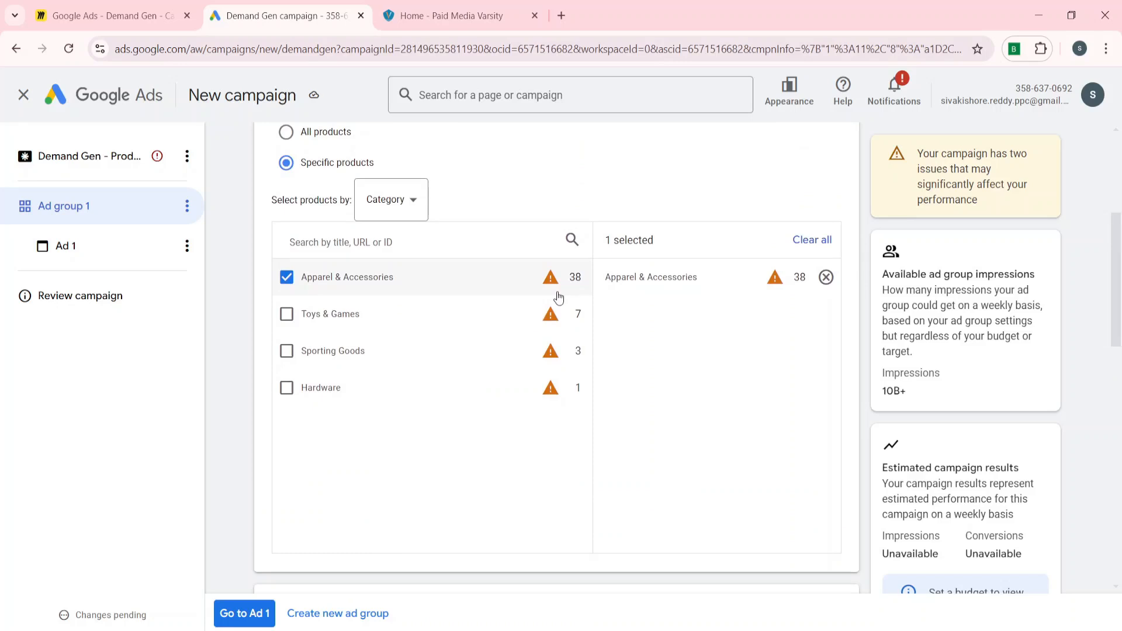
{"action": "left_click", "coordinate": [825, 277]}
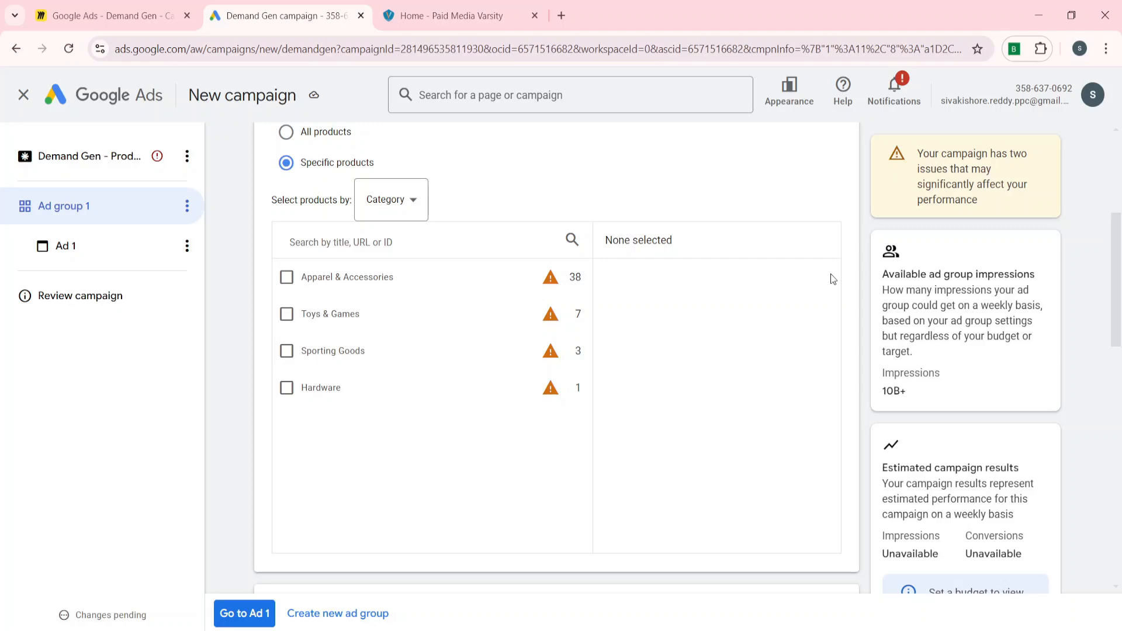
Look over the ad group's locations, languages and audience settings, and set Ad 1's type to Products only ad
{"action": "scroll", "coordinate": [478, 380], "scroll_direction": "down", "scroll_amount": 5}
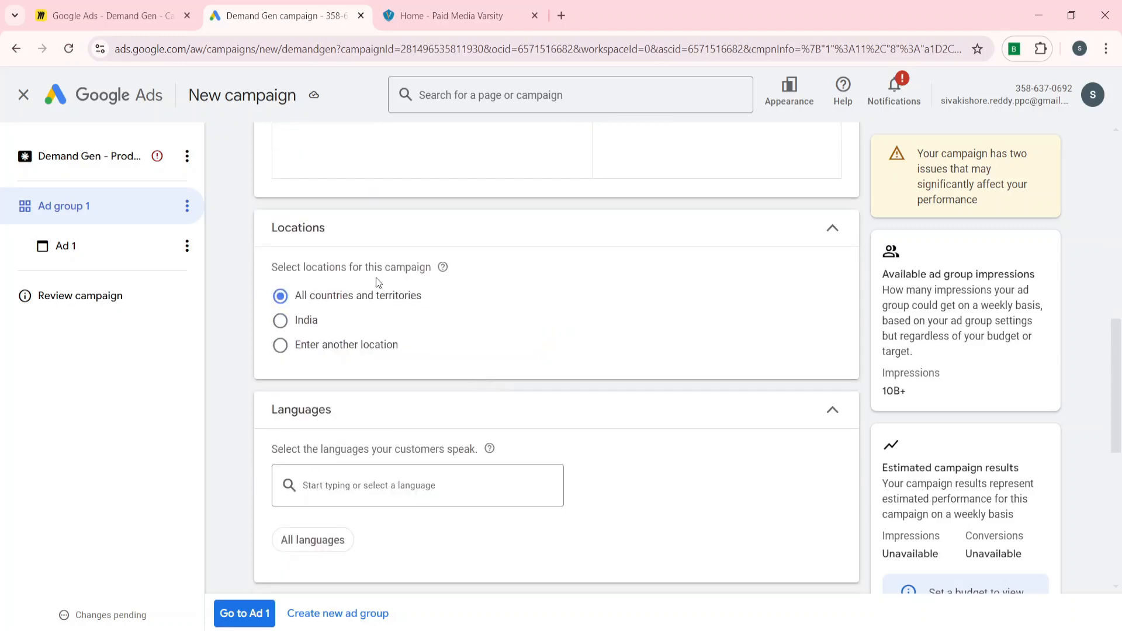
{"action": "scroll", "coordinate": [378, 283], "scroll_direction": "up", "scroll_amount": 4}
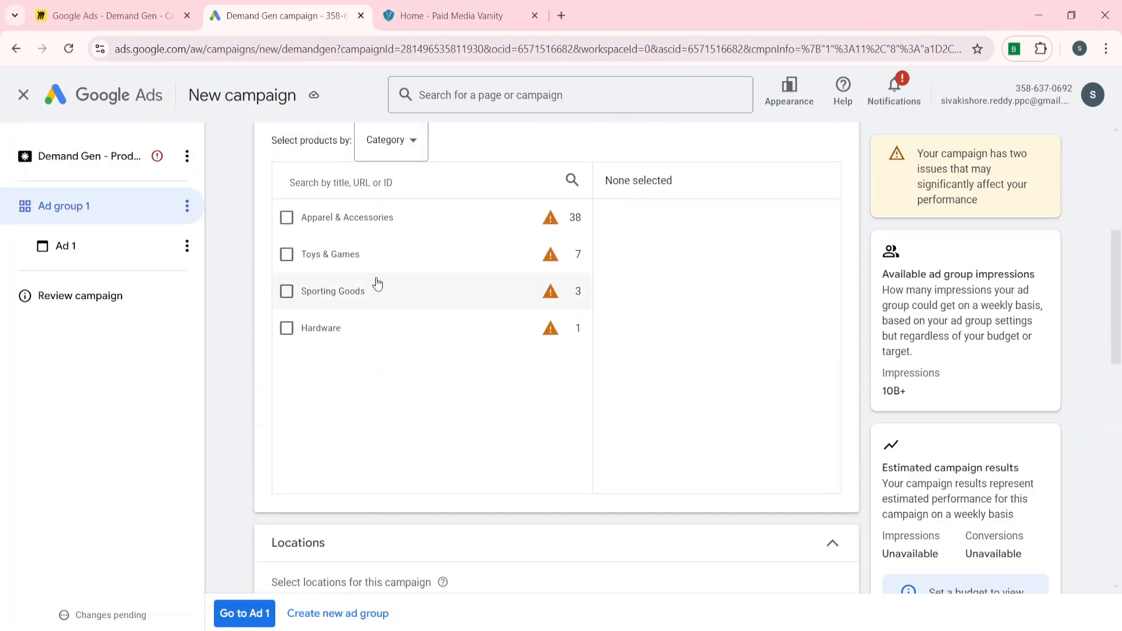
{"action": "scroll", "coordinate": [377, 284], "scroll_direction": "down", "scroll_amount": 9}
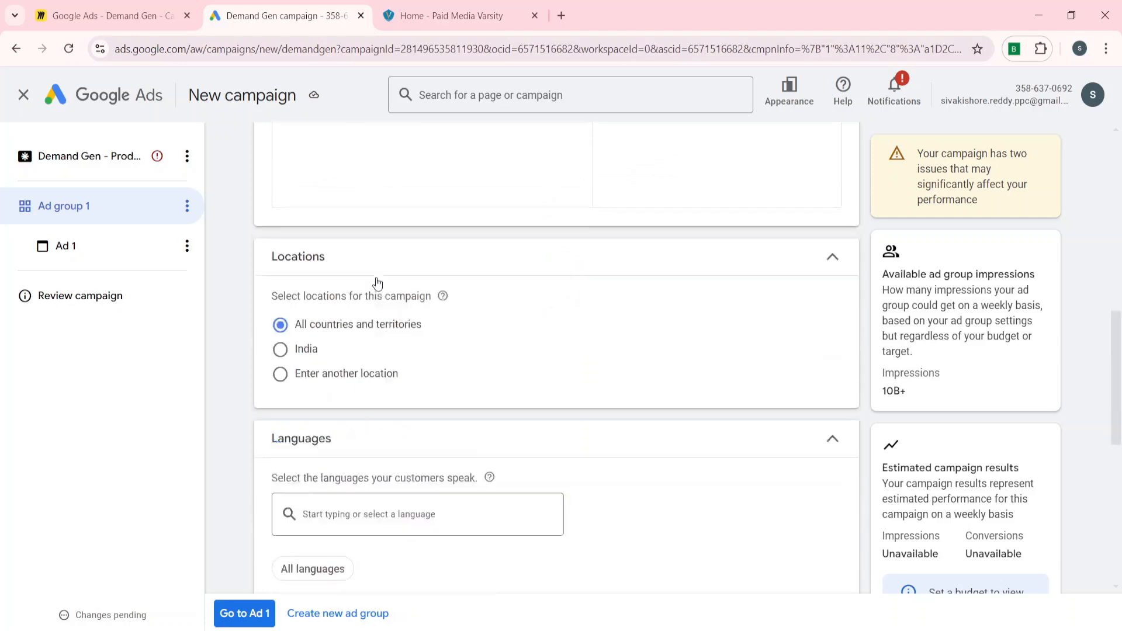
{"action": "scroll", "coordinate": [377, 284], "scroll_direction": "down", "scroll_amount": 2}
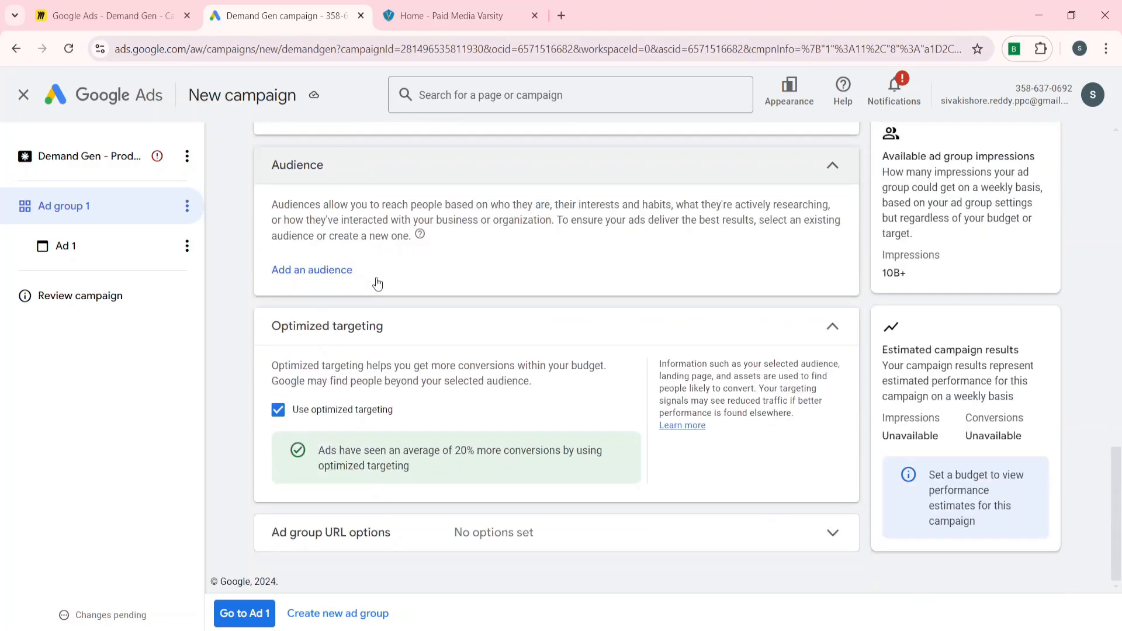
{"action": "left_click", "coordinate": [89, 262]}
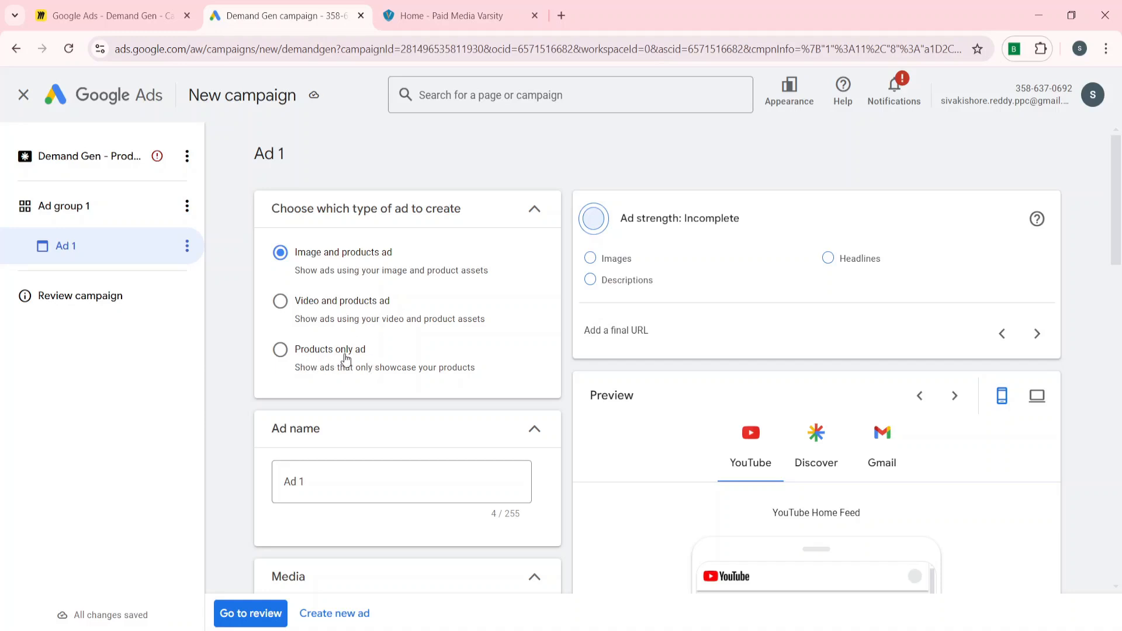
{"action": "left_click", "coordinate": [346, 357]}
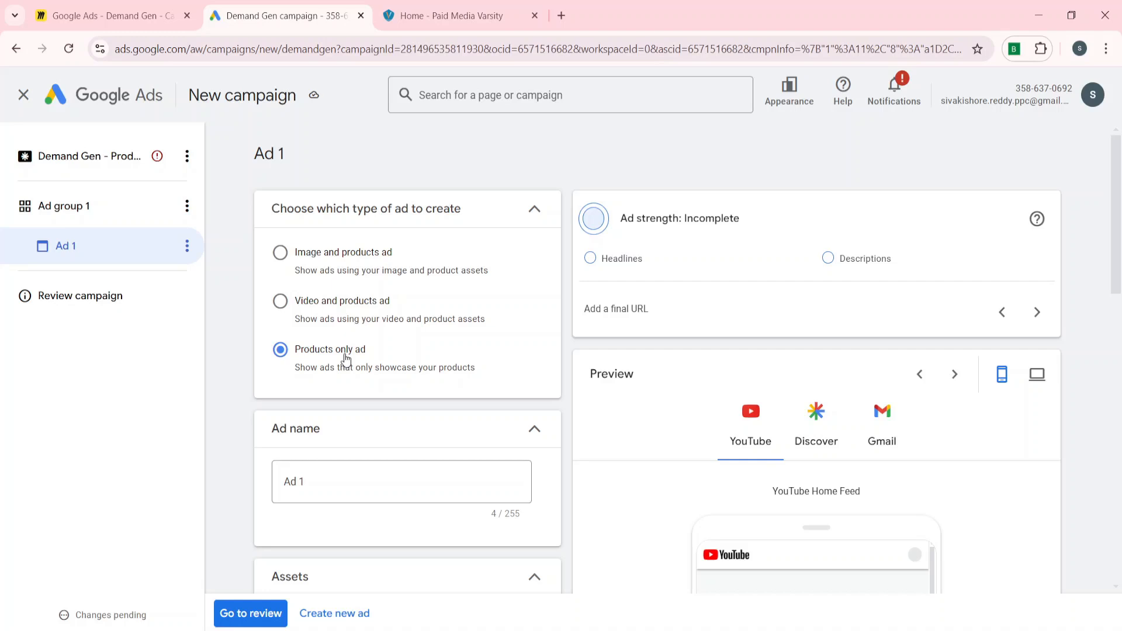
Look through the rest of Ad 1 and return to the Demand Gen - Product feed campaign's settings
{"action": "scroll", "coordinate": [346, 358], "scroll_direction": "down", "scroll_amount": 14}
{"action": "left_click", "coordinate": [87, 175]}
{"action": "scroll", "coordinate": [343, 370], "scroll_direction": "up", "scroll_amount": 6}
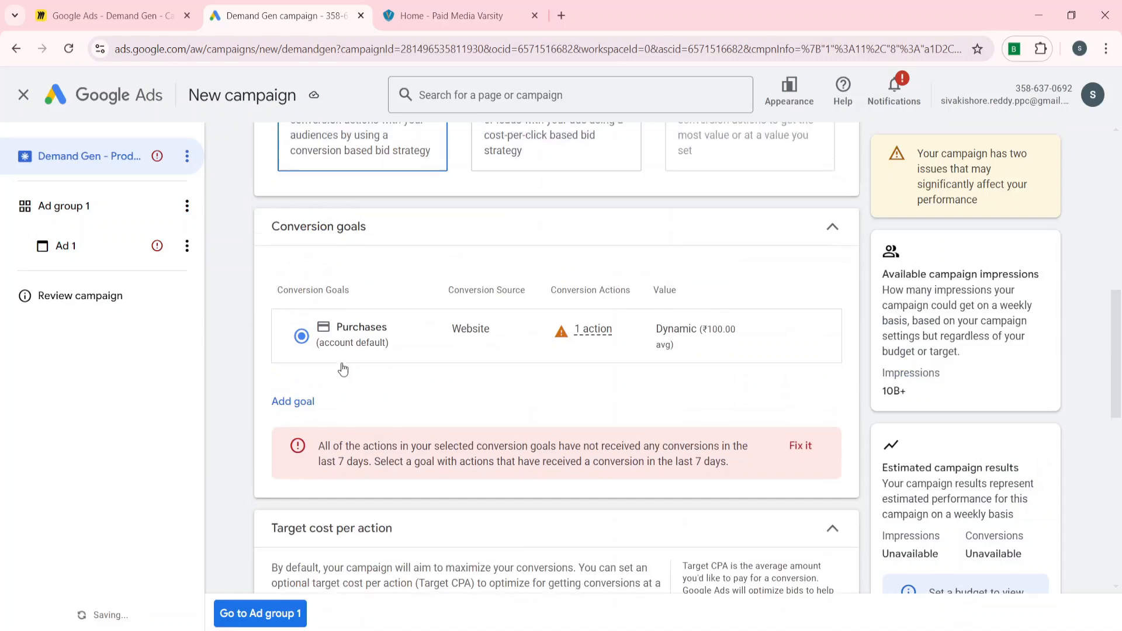